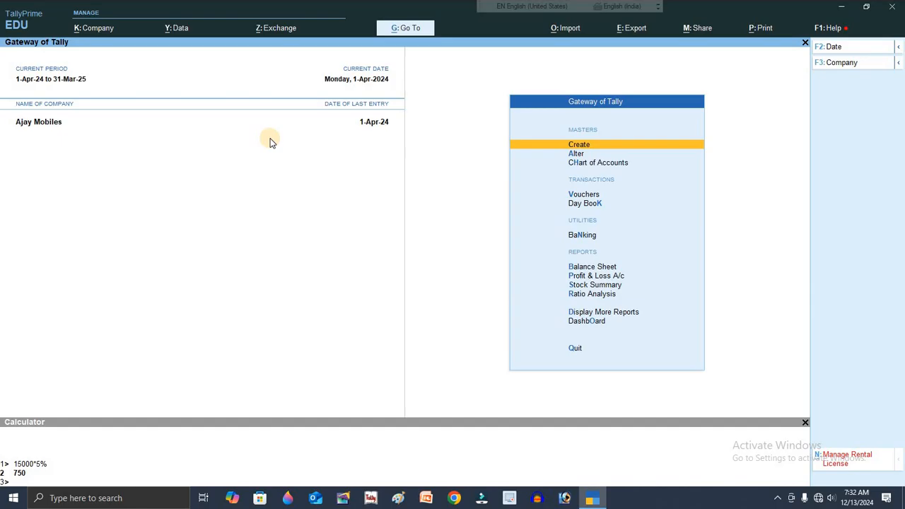
Start a new simple unit of measure with the symbol dzn and no formal name.
key("Return")
key("Down")
key("Down")
key("Down")
key("Down")
key("Down")
key("Down")
key("Down")
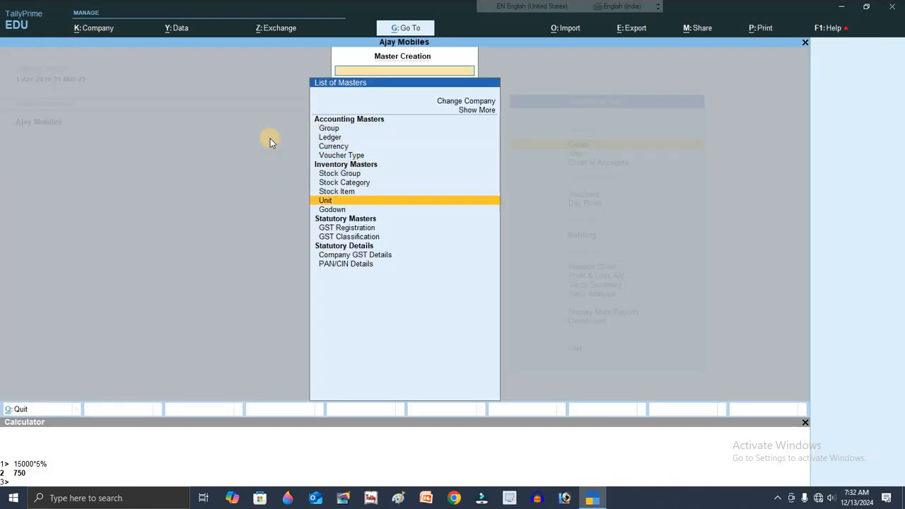
key("Return")
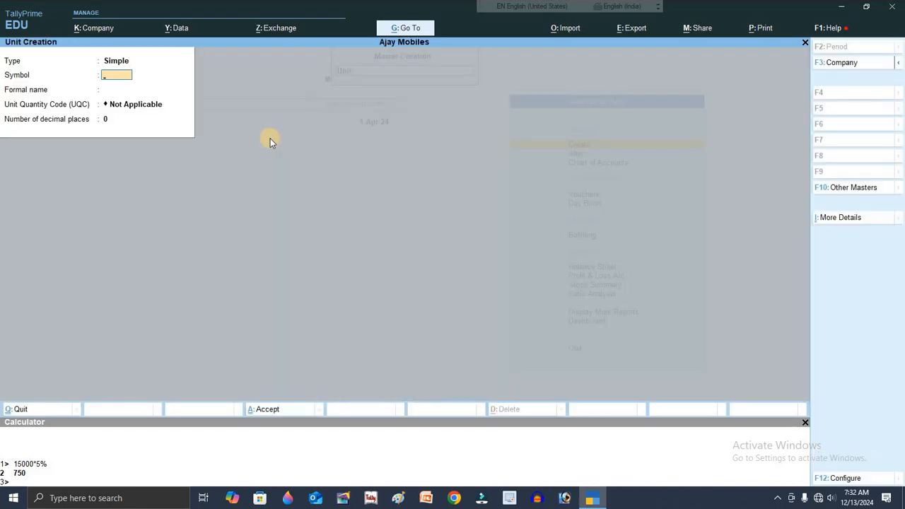
type("d")
type("n")
key("BackSpace")
type("zn")
key("Return")
key("Return")
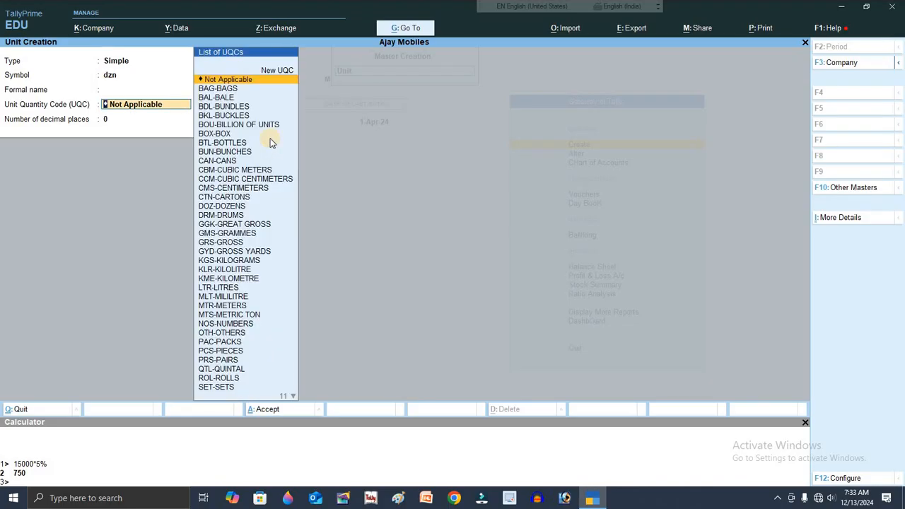
Set the dzn unit's quantity code to DOZ-DOZENS with 2 decimal places and save the unit.
type("d")
type("z")
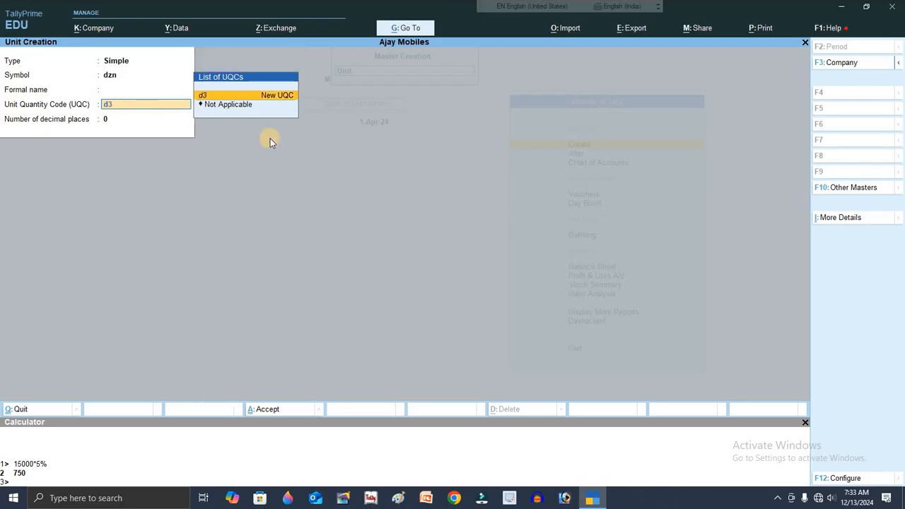
key("BackSpace")
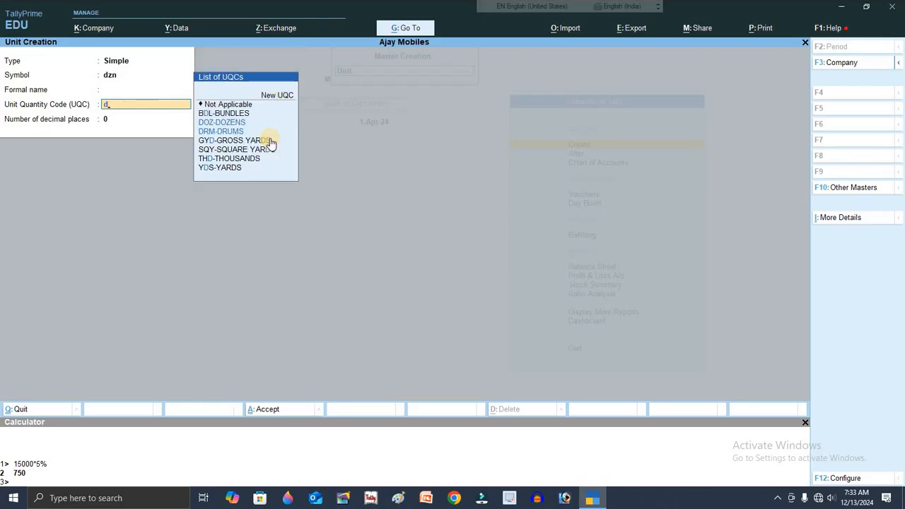
key("Down")
key("Return")
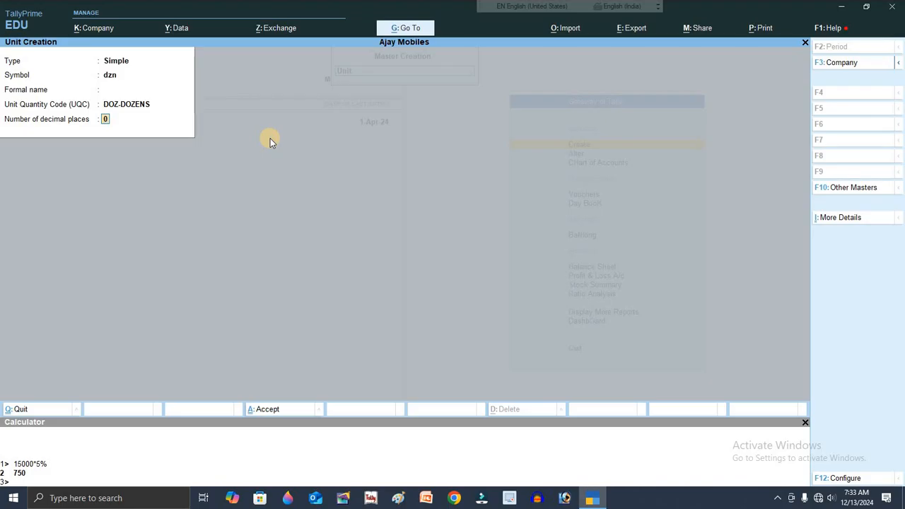
type("2")
key("Return")
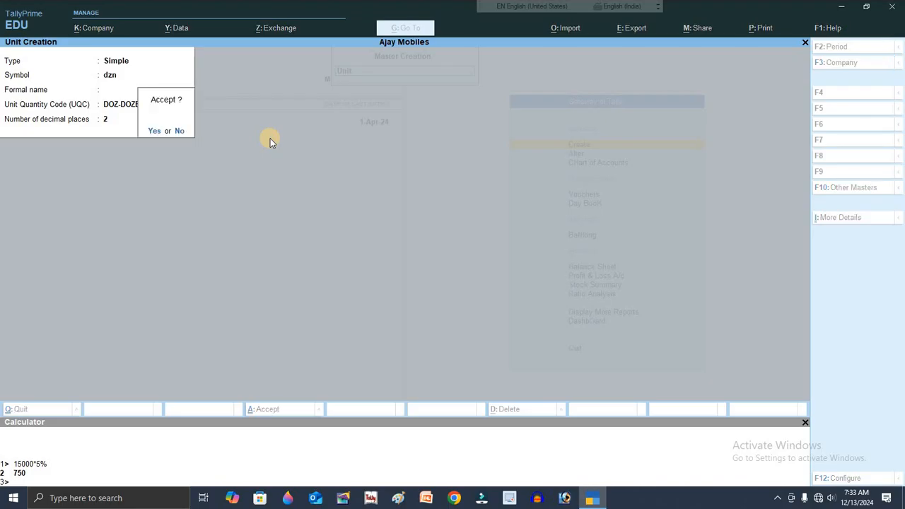
key("Return")
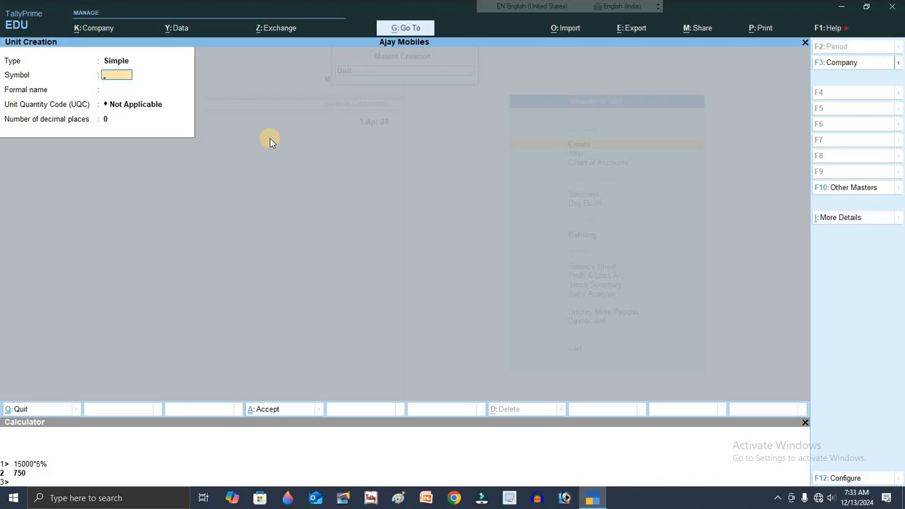
Try to create another simple unit with the symbol pc.
type("pc")
key("Return")
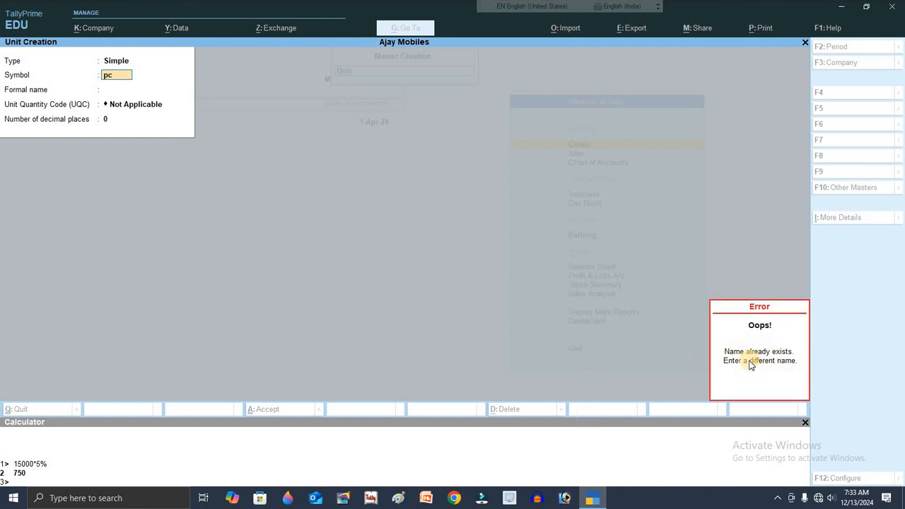
left_click(389, 245)
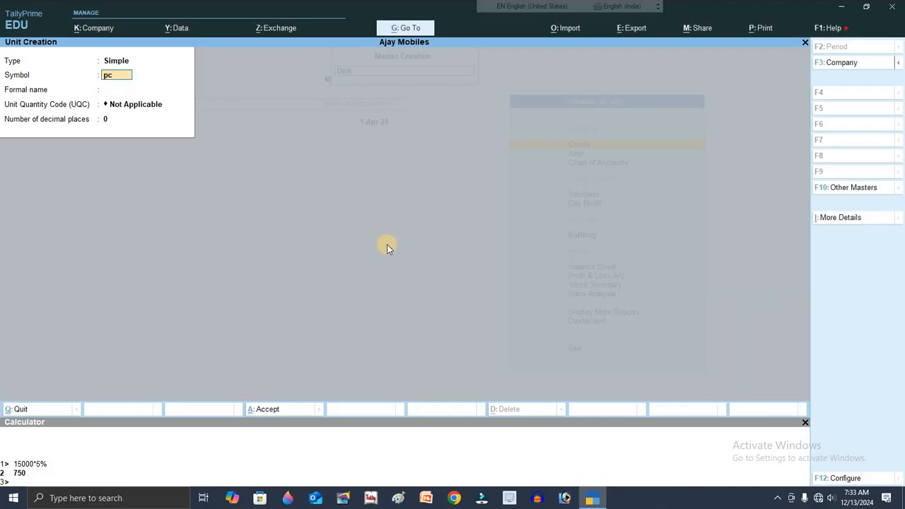
Create a compound unit defining dzn as 12 PC, save it and leave unit creation.
key("Up")
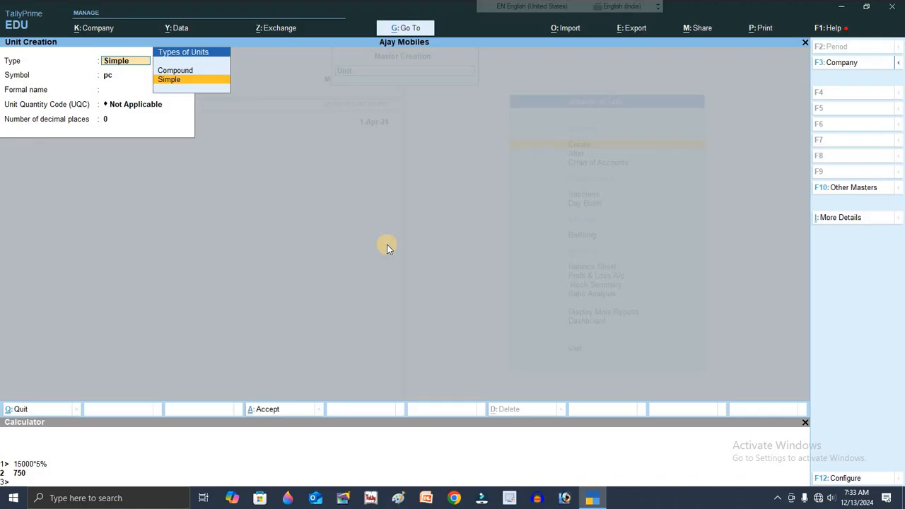
key("Up")
key("Return")
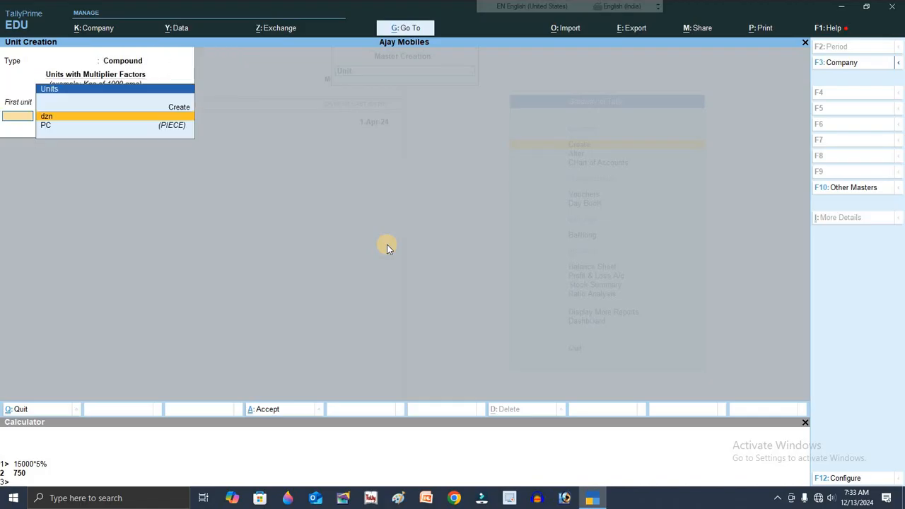
key("Return")
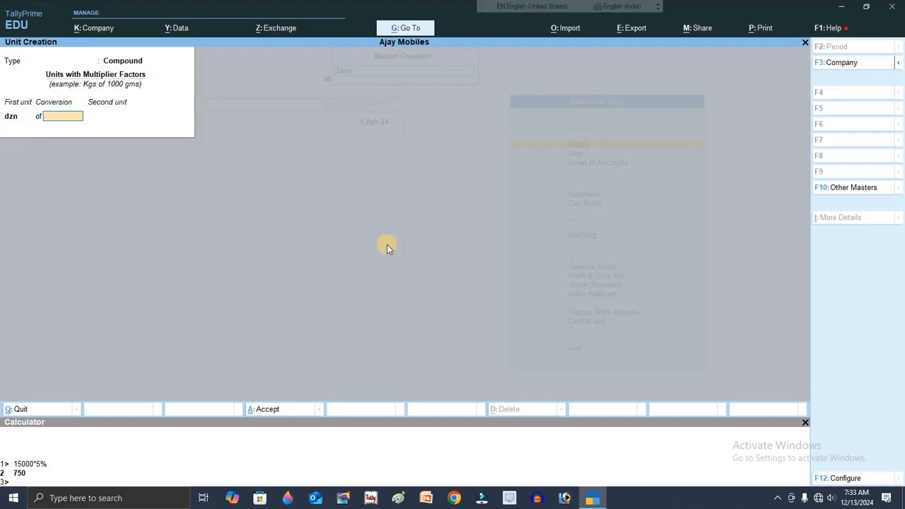
type("12")
key("Return")
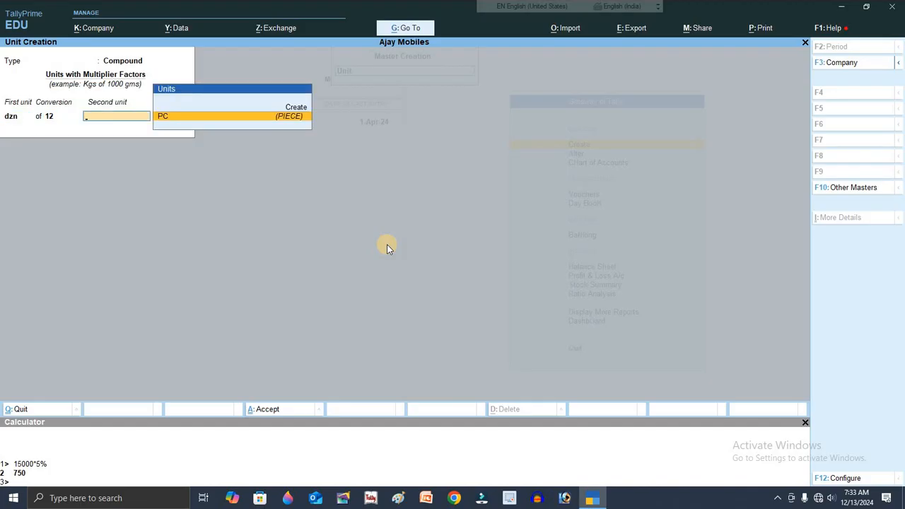
key("Return")
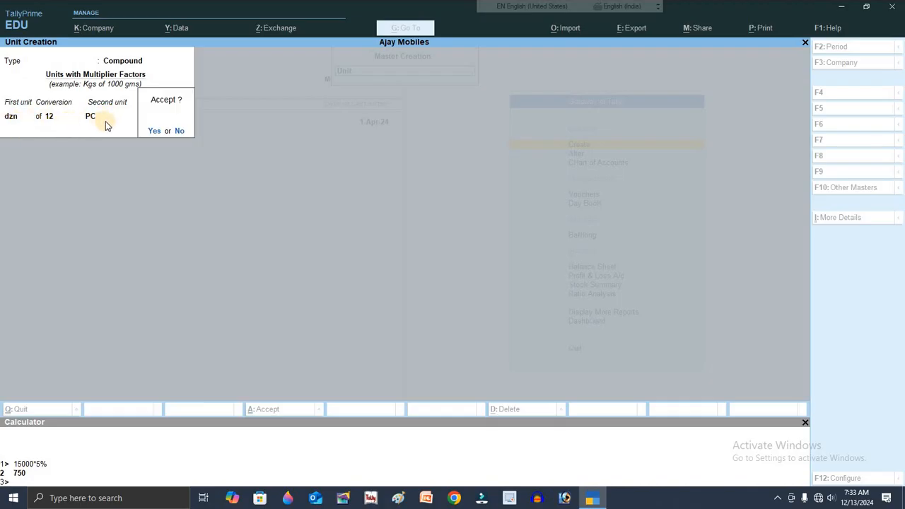
key("n")
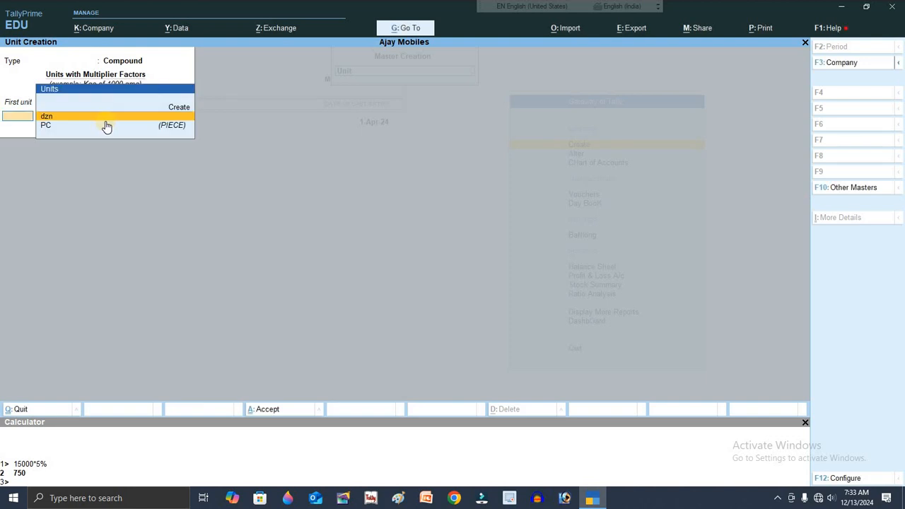
key("Escape")
key("Escape")
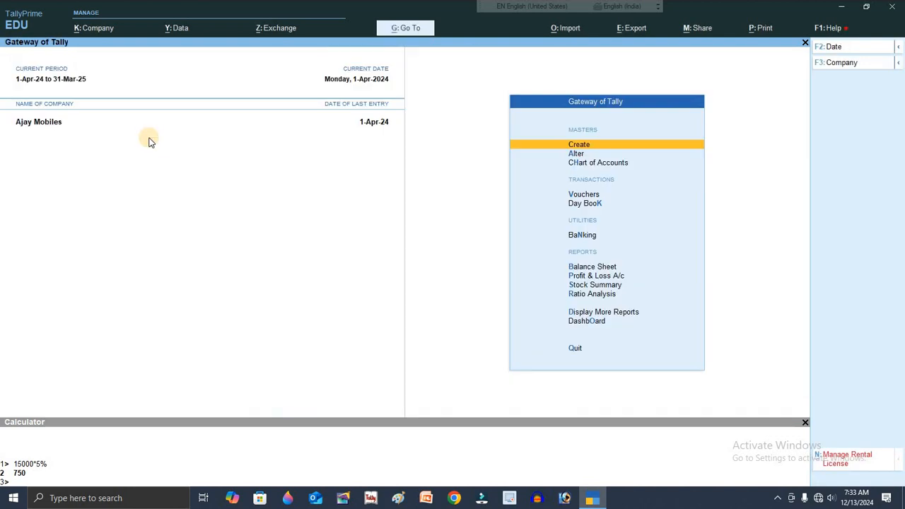
Start a new stock item named Mobile Charge with no alias.
key("Return")
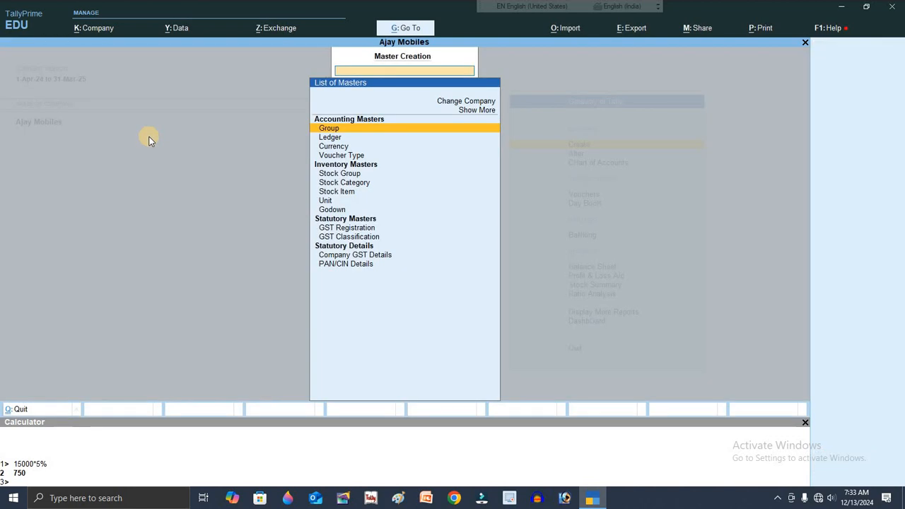
key("Down")
key("Down")
key("Down")
key("Down")
key("Down")
key("Down")
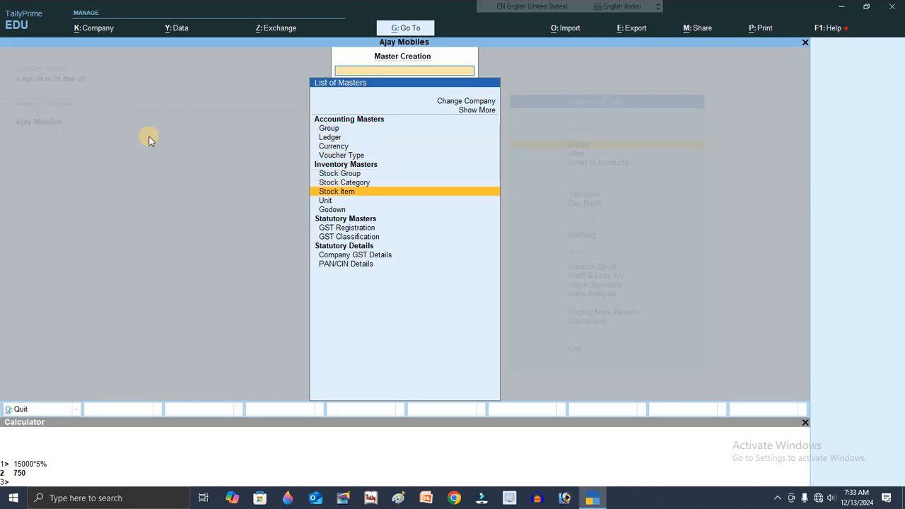
key("Return")
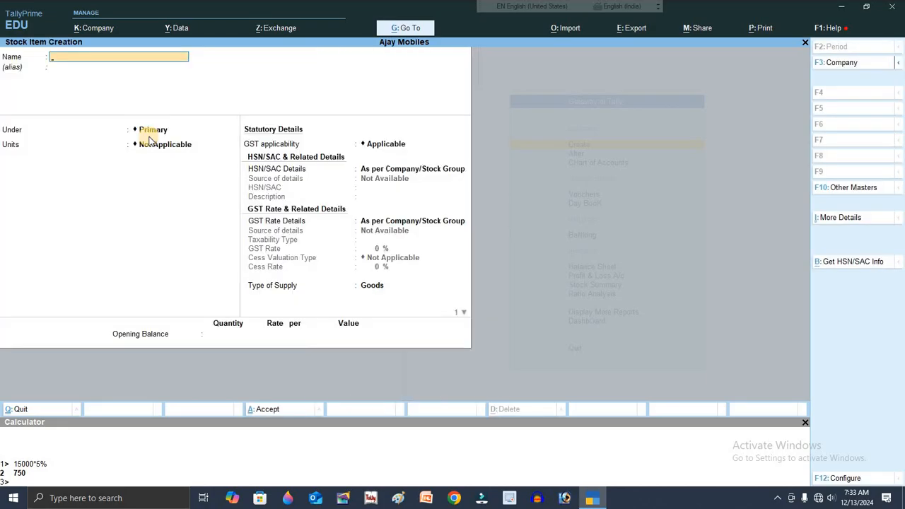
type("Mob")
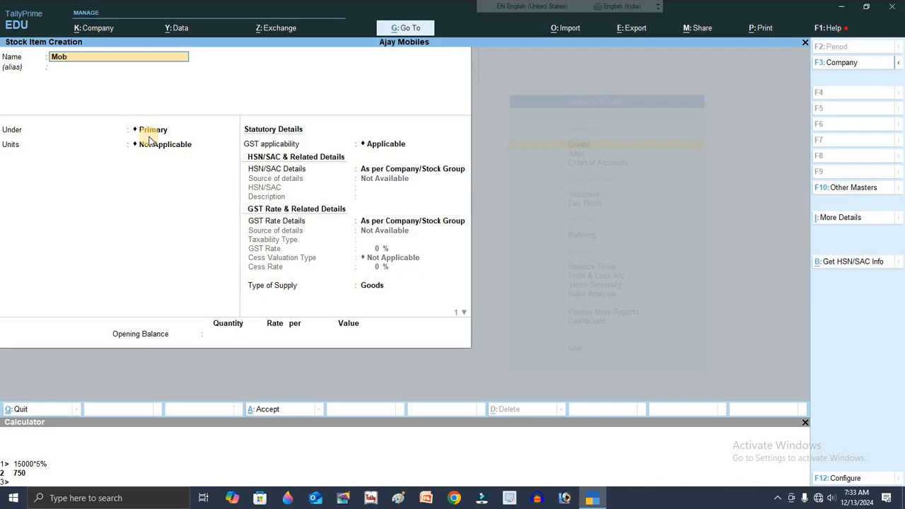
type("ile charge")
key("Return")
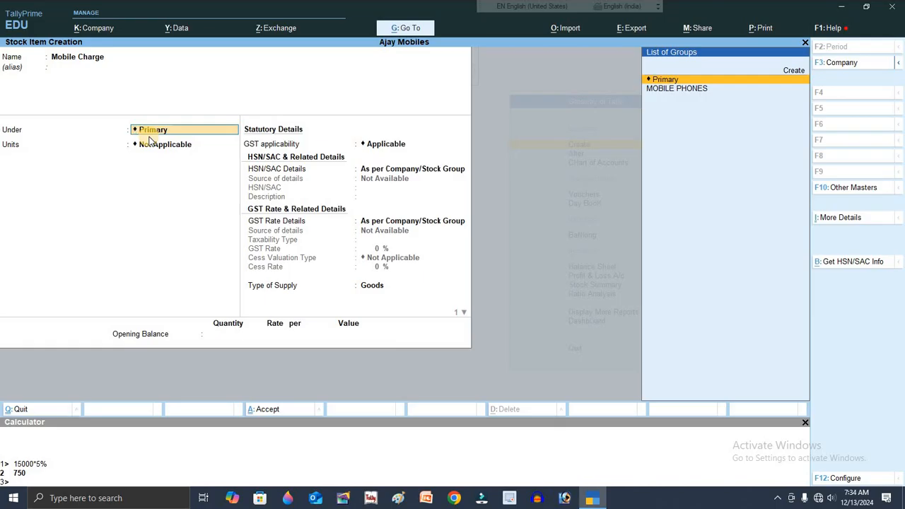
Place the stock item under Primary and set its units to dzn of 12 PC.
key("Return")
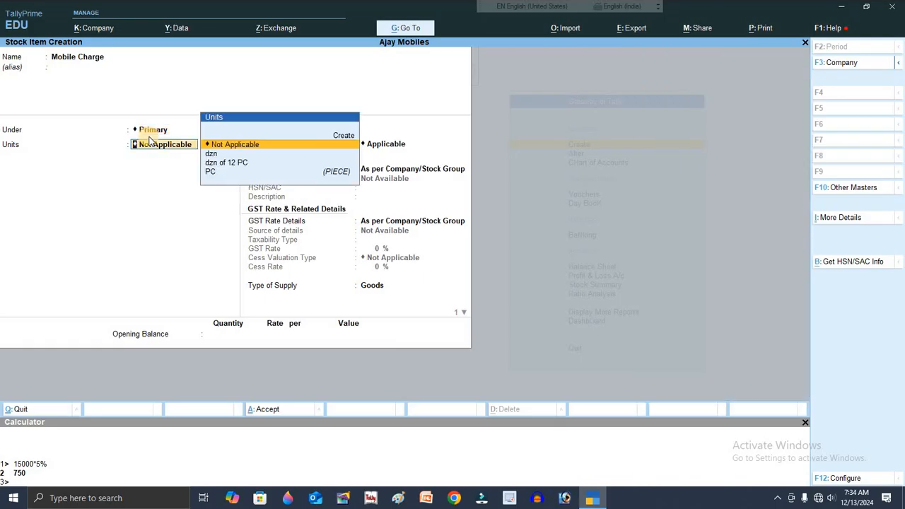
key("Down")
key("Down")
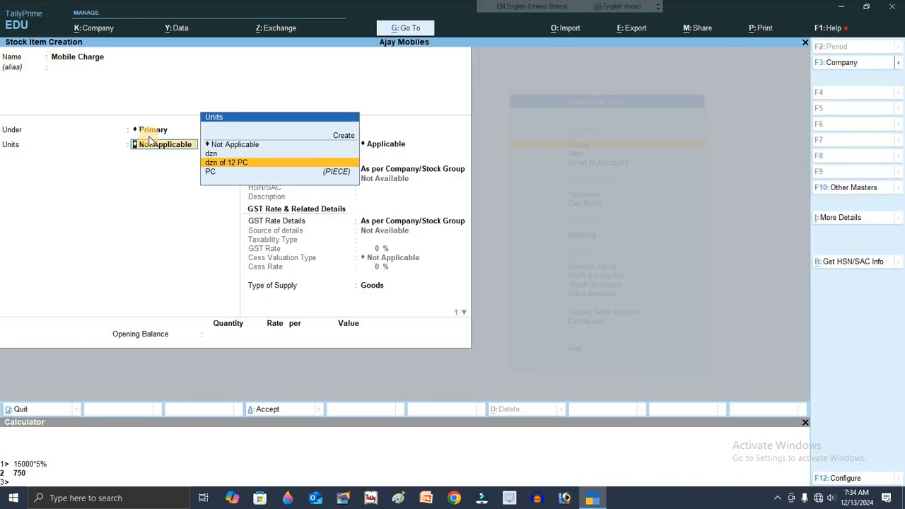
key("Return")
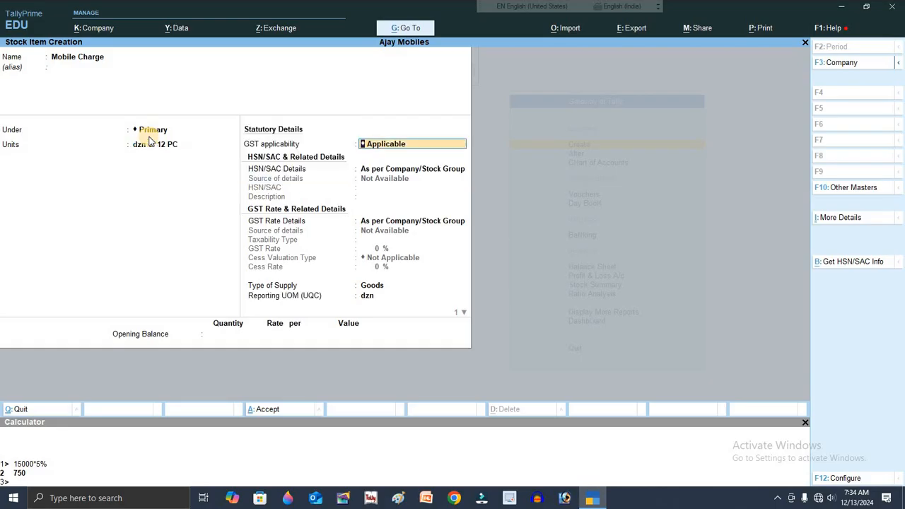
Keep GST applicable and specify the item's HSN/SAC details directly, with the code 454454.
key("Return")
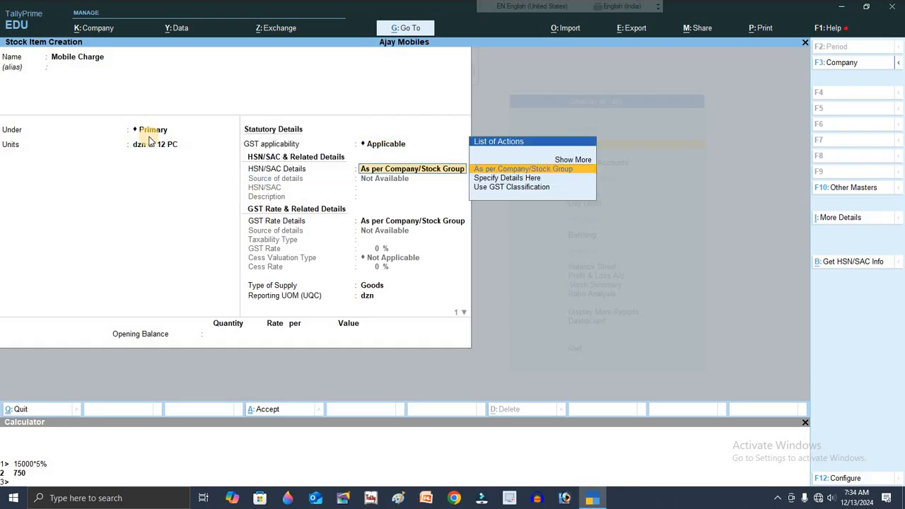
key("Down")
key("Return")
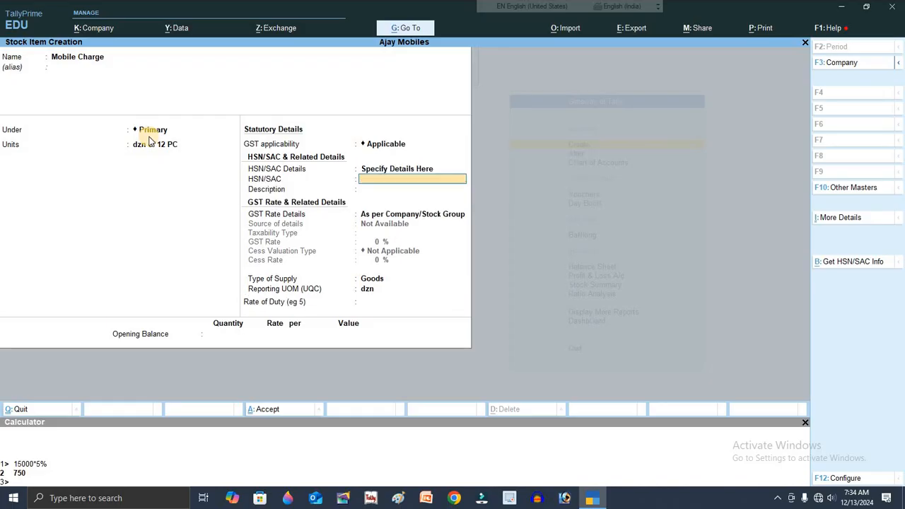
type("45445454")
key("BackSpace")
key("BackSpace")
key("Return")
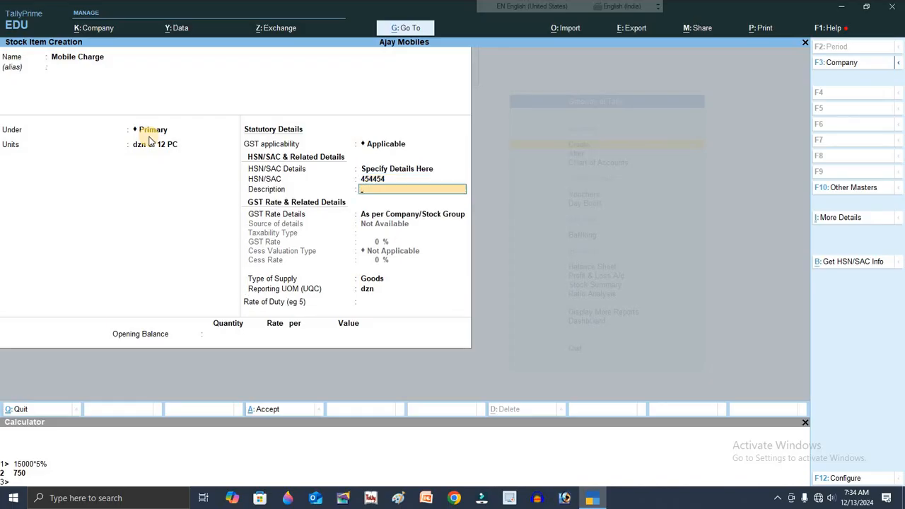
Specify the item's GST rate details as Taxable at 18%, save the stock item and leave stock item creation.
key("Return")
key("Down")
key("Return")
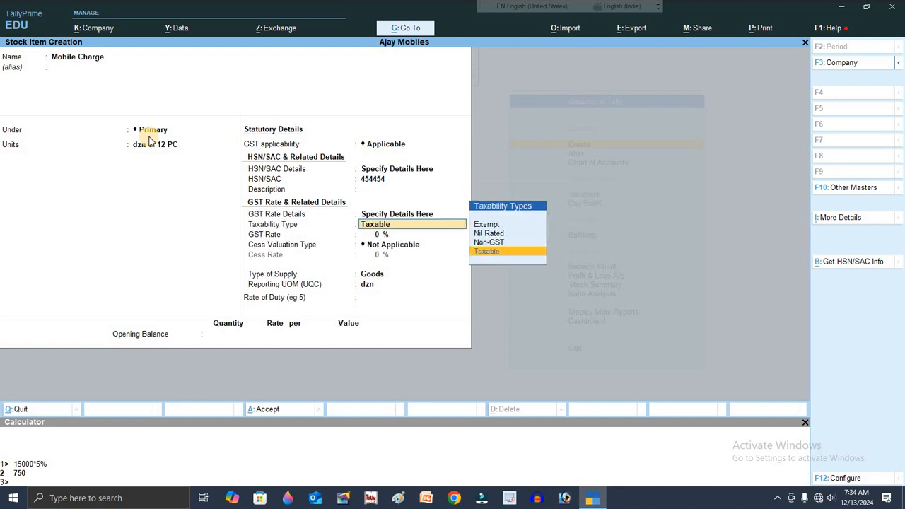
key("Return")
type("18")
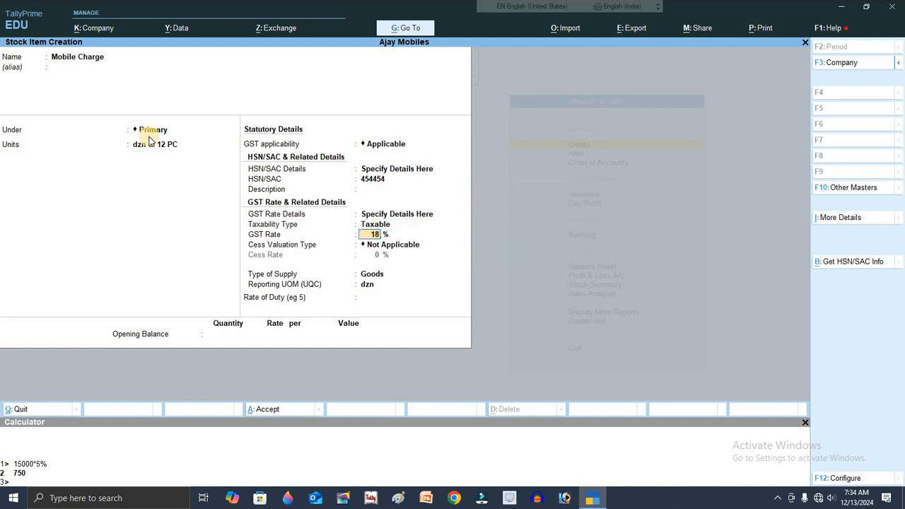
key("Return")
key("Return")
key("ctrl+a")
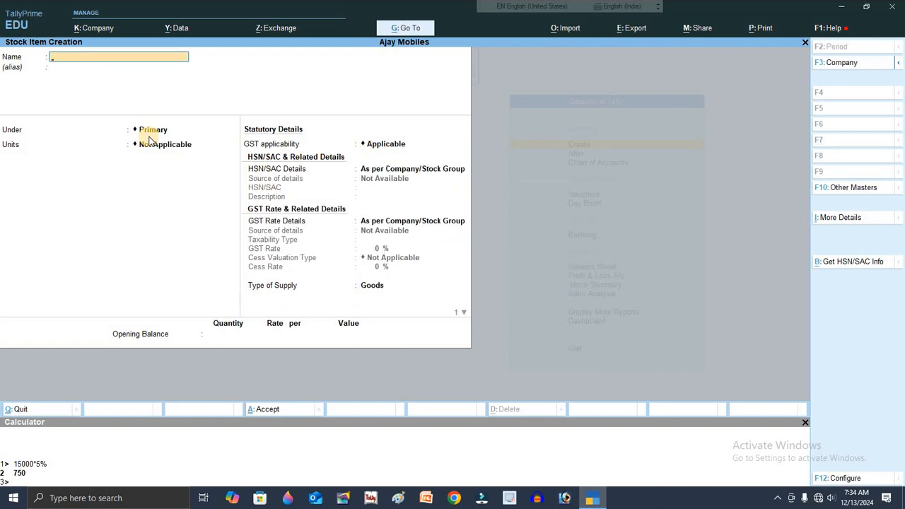
key("Escape")
key("Escape")
key("Escape")
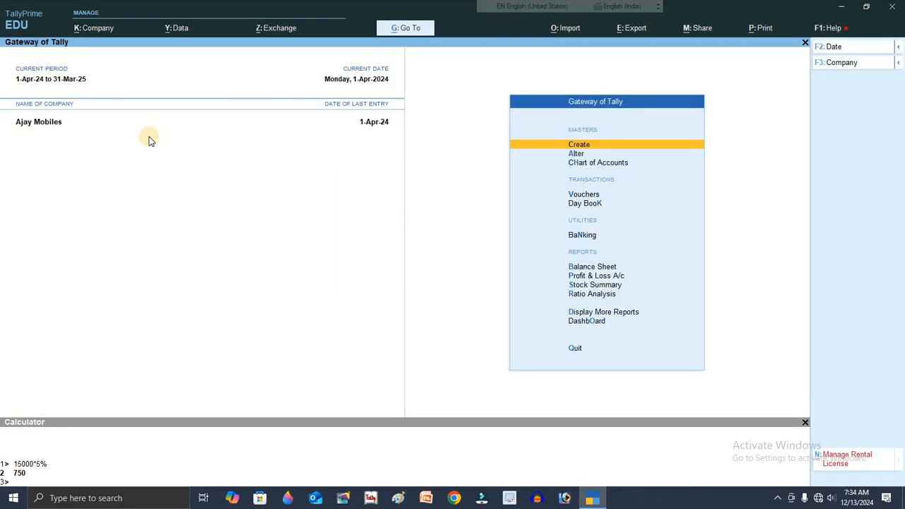
Open a purchase voucher and turn off separate Actual and Billed Quantity columns in the company features.
key("v")
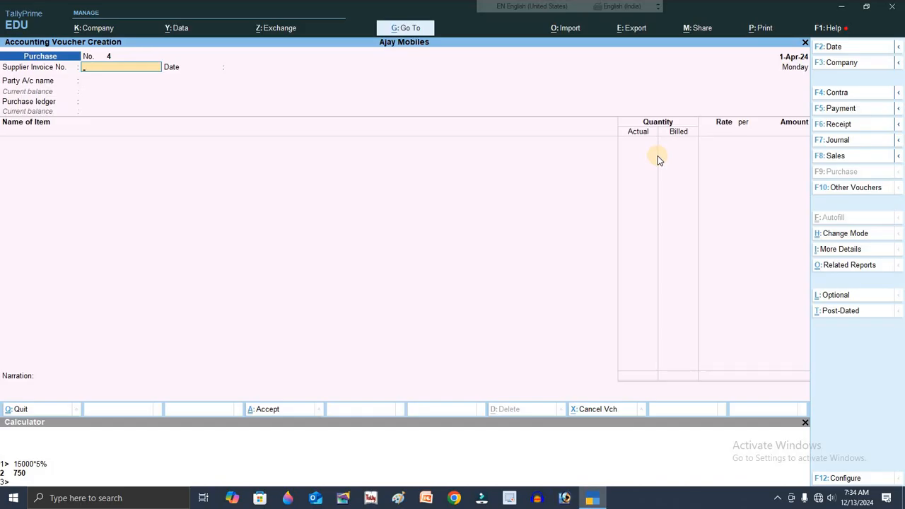
key("F11")
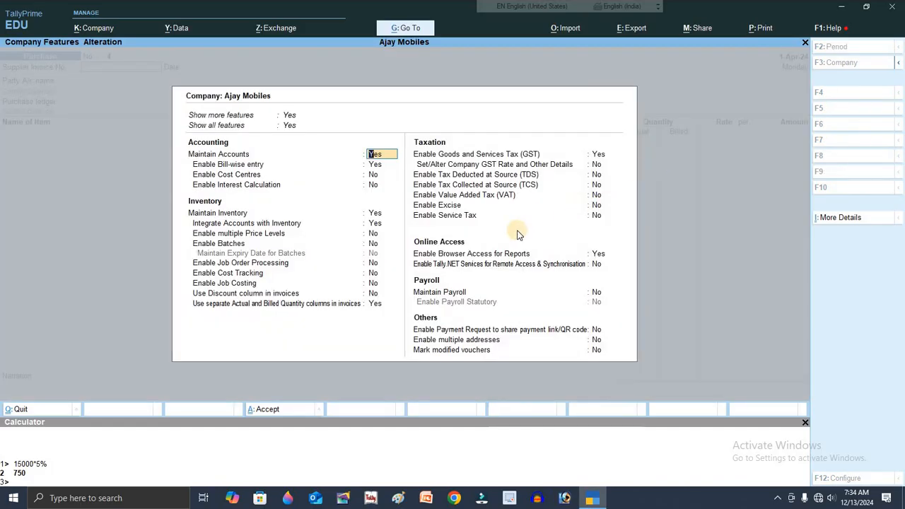
left_click(374, 306)
left_click(376, 311)
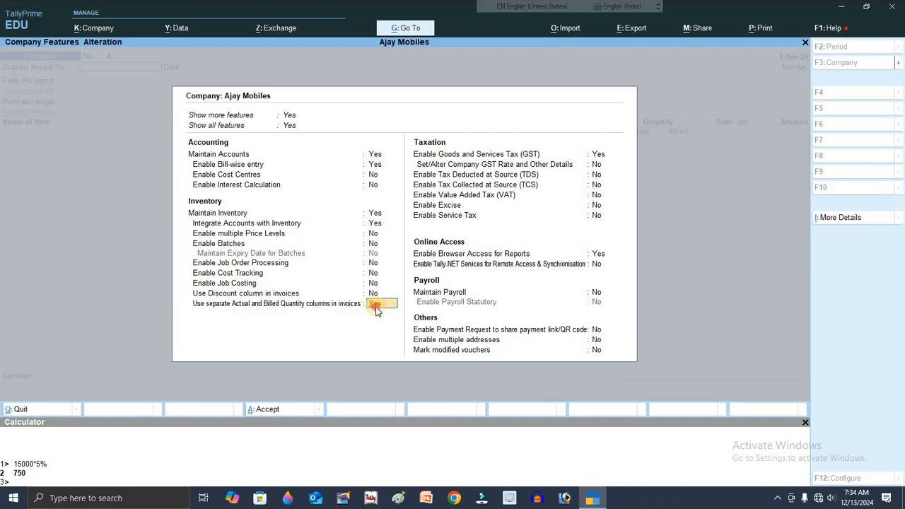
left_click(376, 311)
key("ctrl+a")
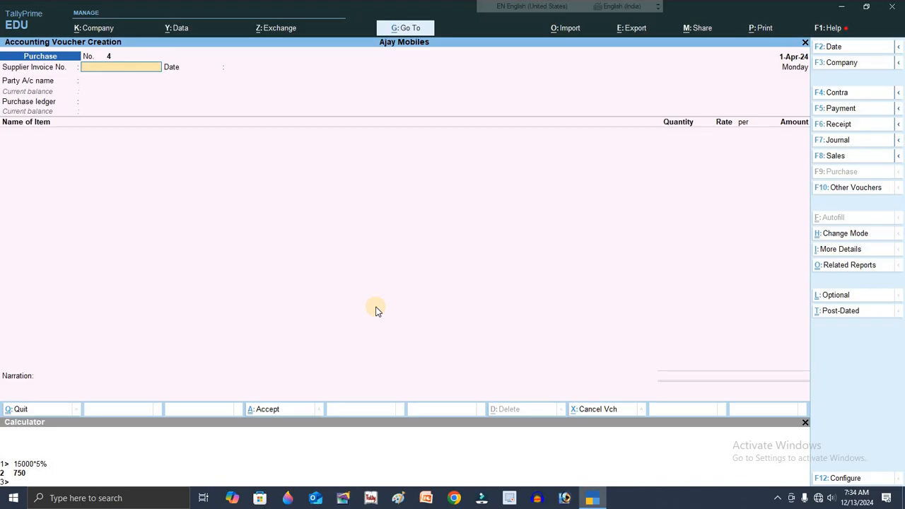
Enter supplier invoice number 584 dated 1-Apr-24 and choose Cash as the party account.
type("584")
key("Return")
key("Return")
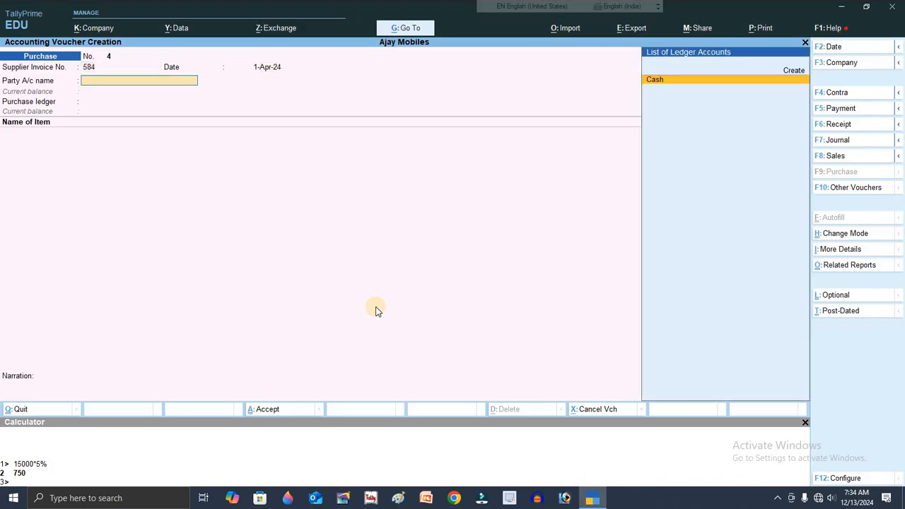
key("Return")
Leave the receipt and order details blank and keep Cash as the supplier and mailing name.
key("Return")
key("Return")
key("Return")
key("Return")
key("Return")
key("Return")
key("Return")
key("Return")
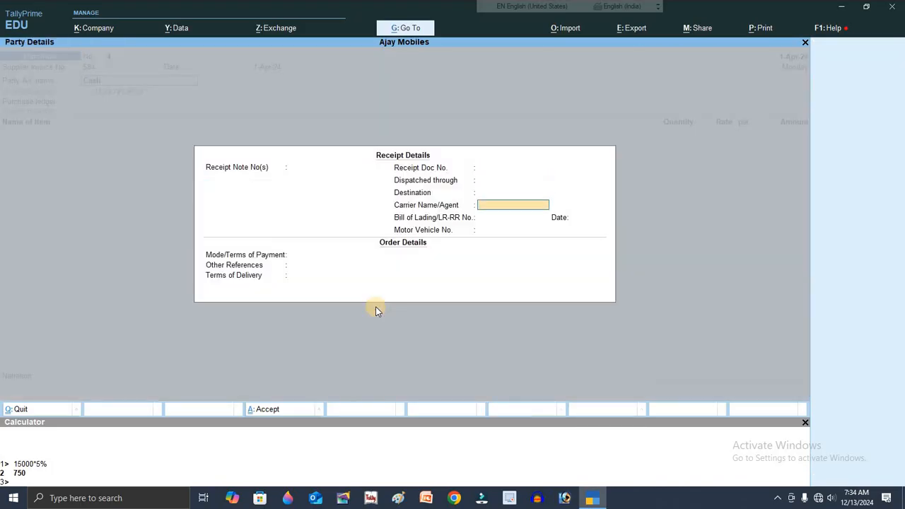
key("Return")
key("Return")
key("Return")
key("Return")
key("Return")
key("Return")
key("Return")
Complete the party details with state Chhattisgarh, registration type Regular and the supplier's GSTIN, and choose Purchase A/c as the purchase ledger.
key("Return")
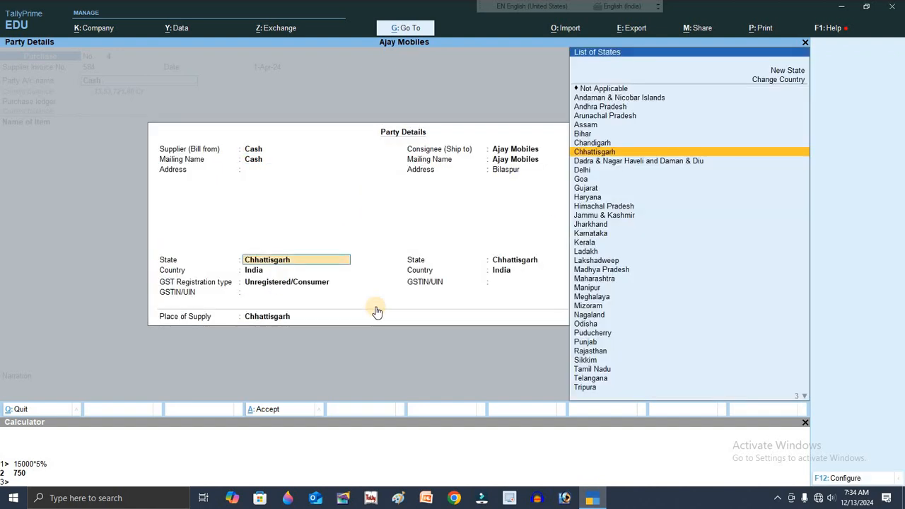
key("Up")
key("Return")
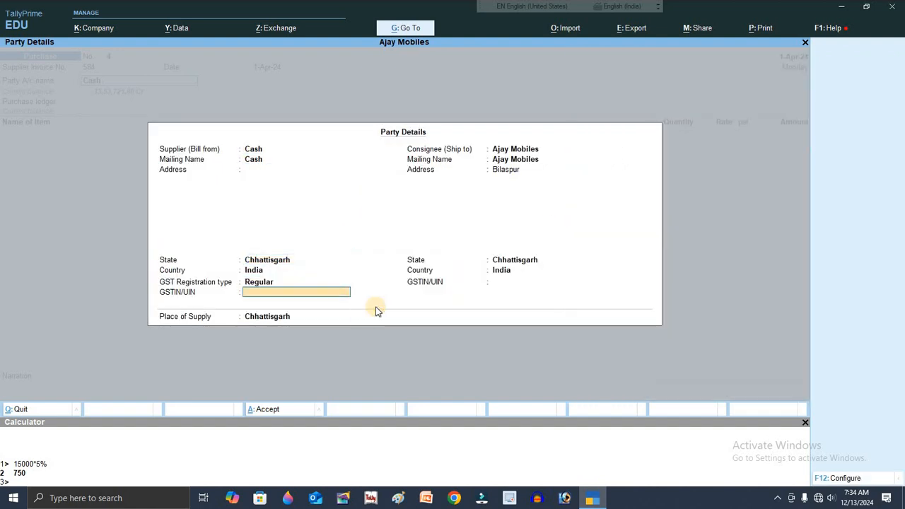
type("2AAGHJGJHJHJ")
key("Return")
key("Return")
key("Return")
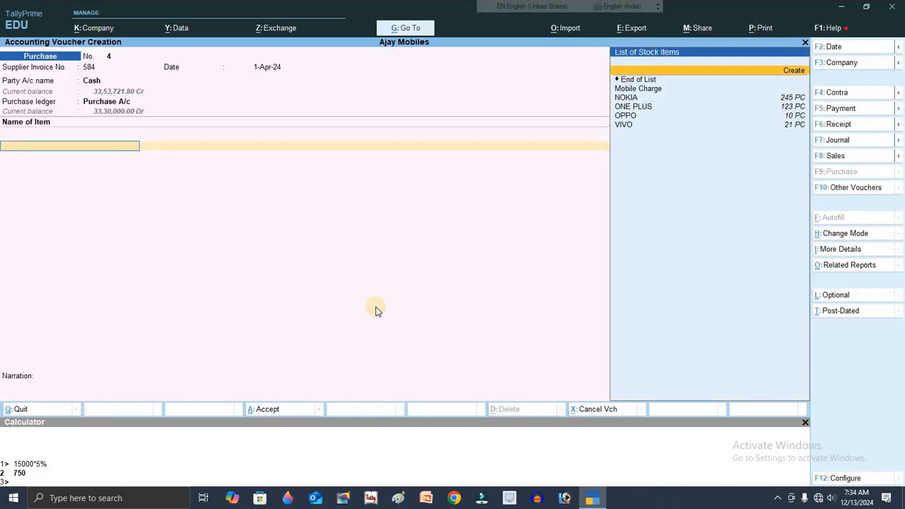
Add the Mobile Charge item to the purchase and correct its stock item name to Mobile Charger.
key("Return")
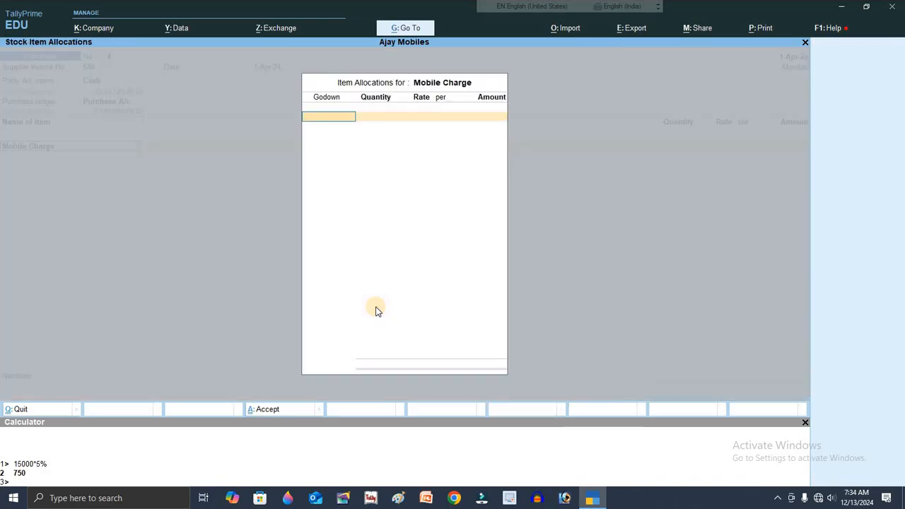
key("Escape")
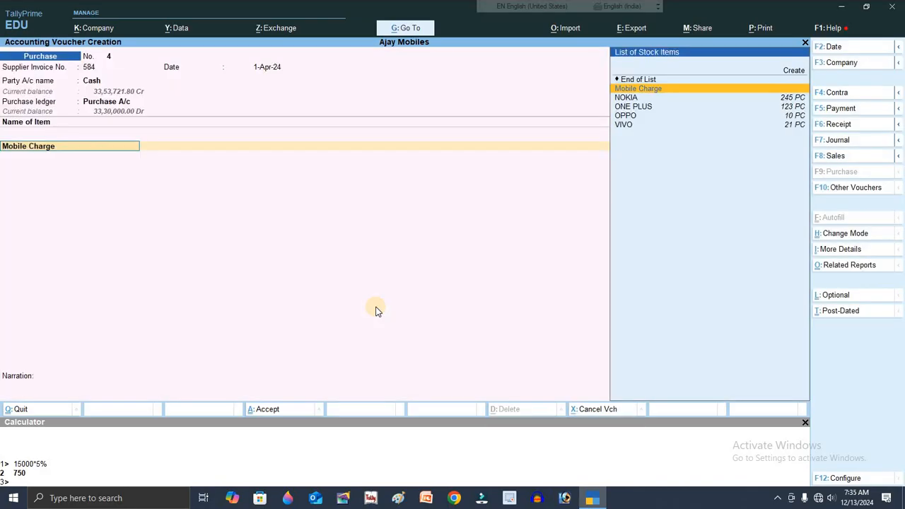
key("ctrl+Return")
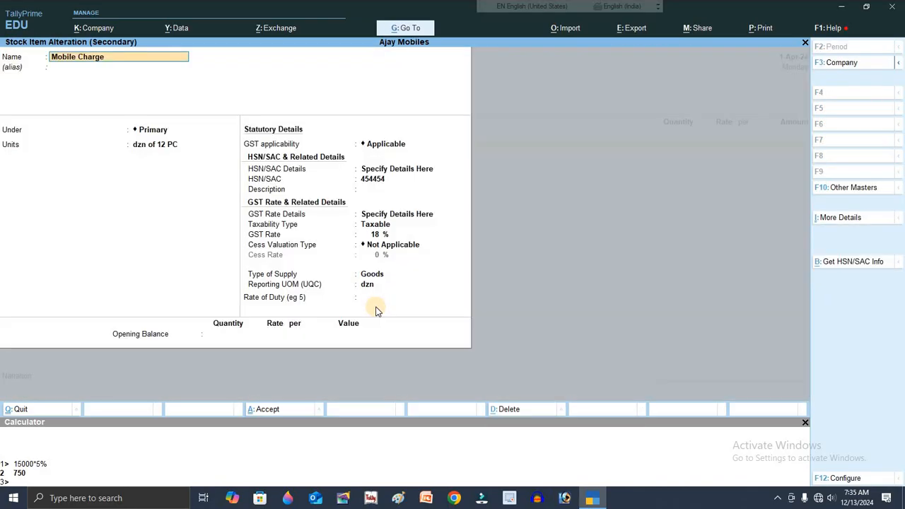
key("ctrl+a")
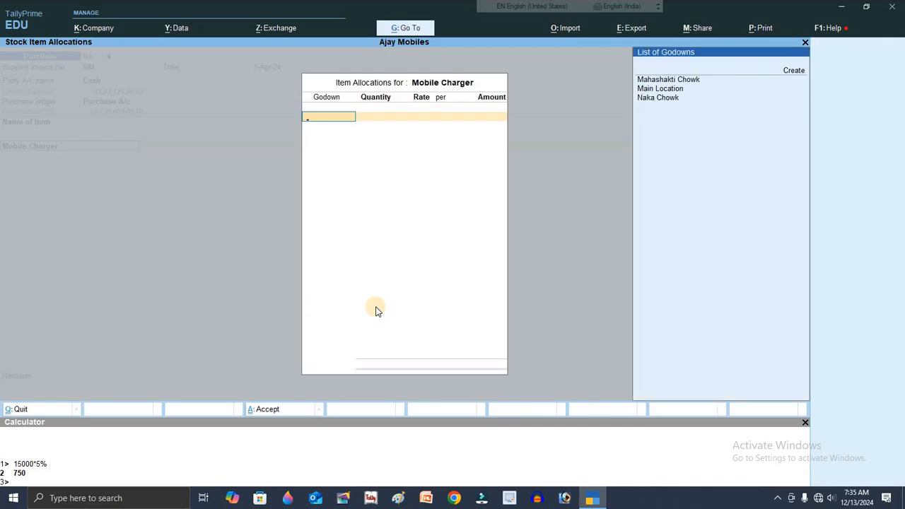
Allocate the Mobile Charger purchase to the Main Location godown.
key("Down")
key("Down")
key("Return")
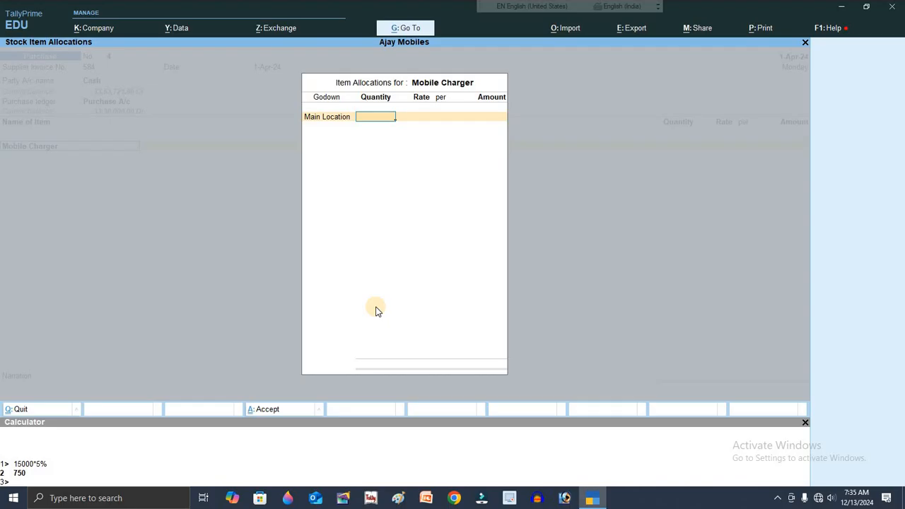
Try quantities of 24 dozen, 2 dozen and 25 pieces for the Mobile Charger allocation.
type("24")
key("Return")
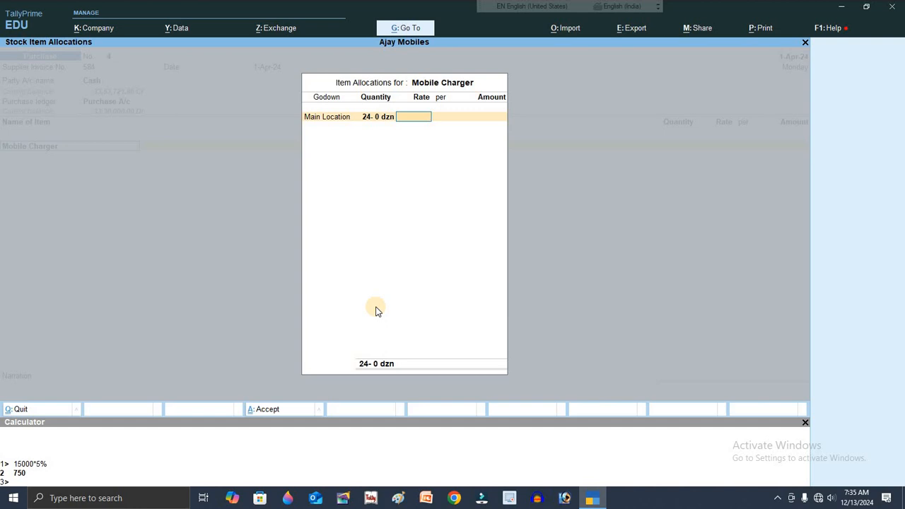
key("BackSpace")
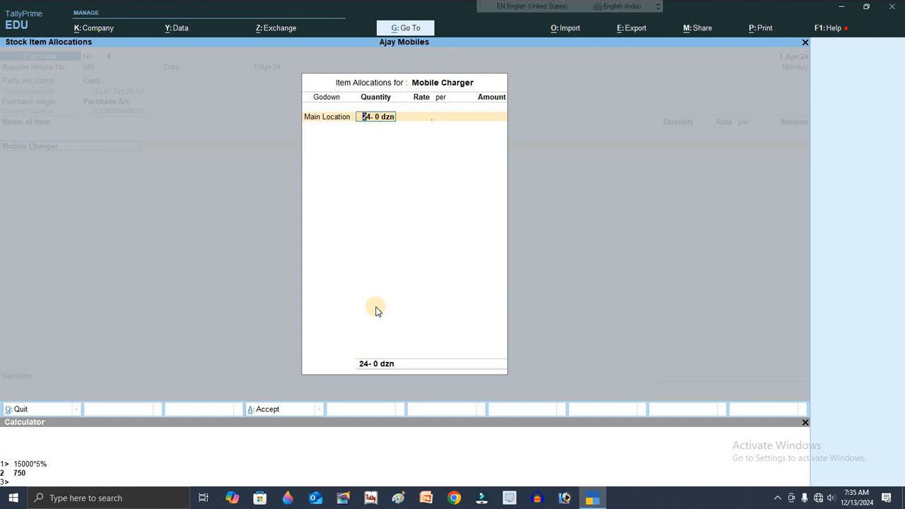
type("2")
key("Return")
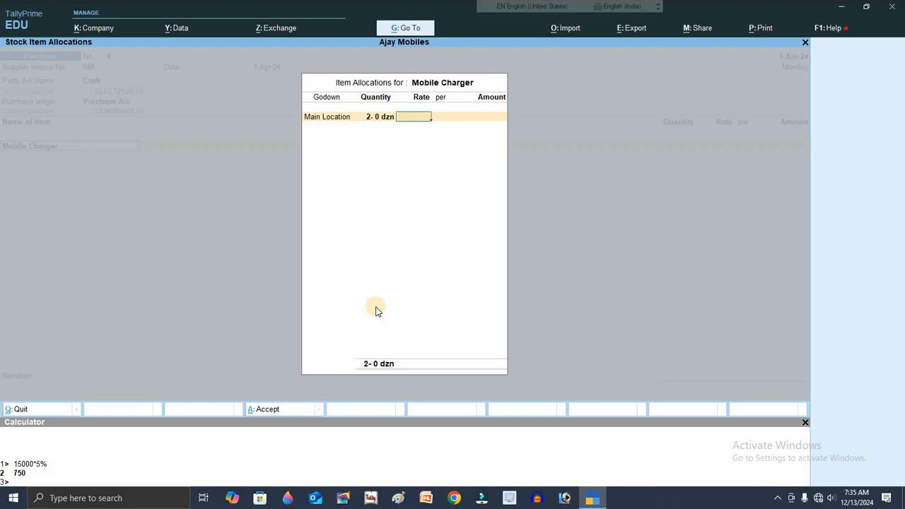
key("BackSpace")
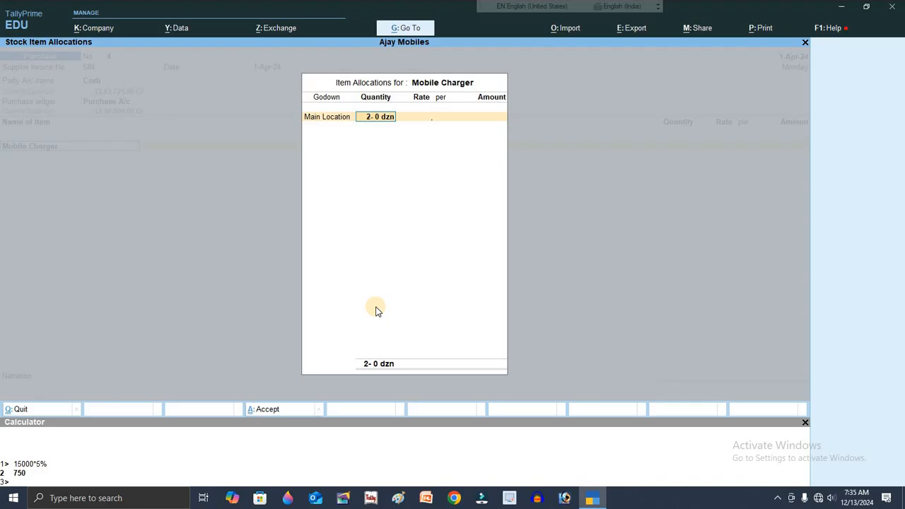
type("25pcs")
key("Return")
Set the Mobile Charger allocation to a quantity of 38 PC at a rate of 1000 per dozen.
left_click(379, 121)
type("38pc")
key("Return")
type("1000")
key("Return")
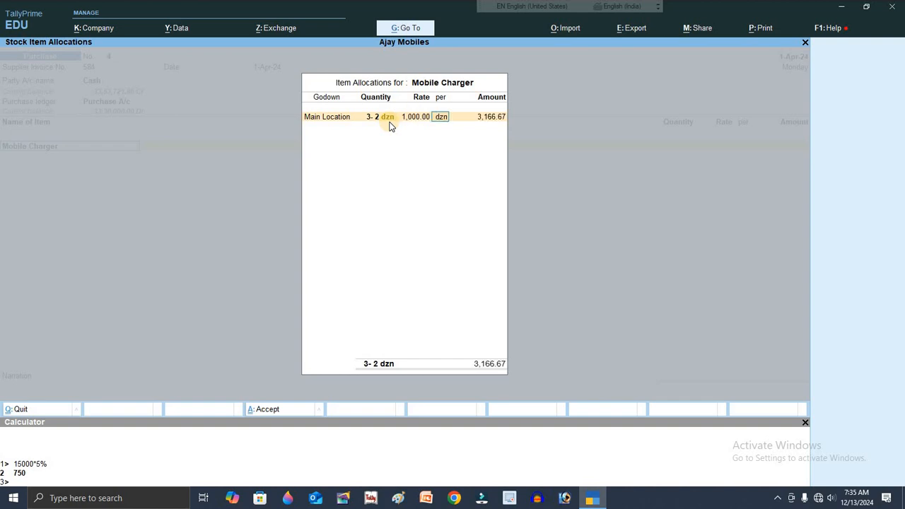
Calculate 1000*12 and 1000*38 with the built-in calculator and return to the item allocation.
key("BackSpace")
key("ctrl+n")
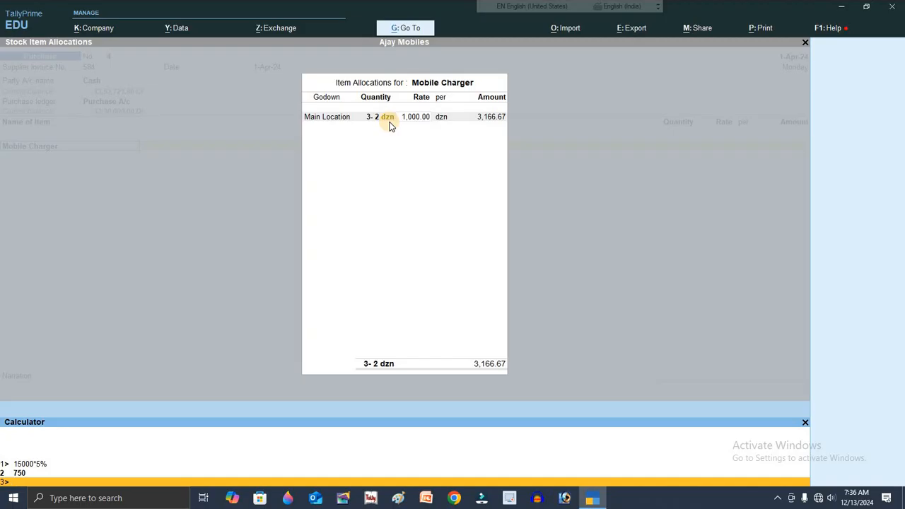
type("1000*12")
key("Return")
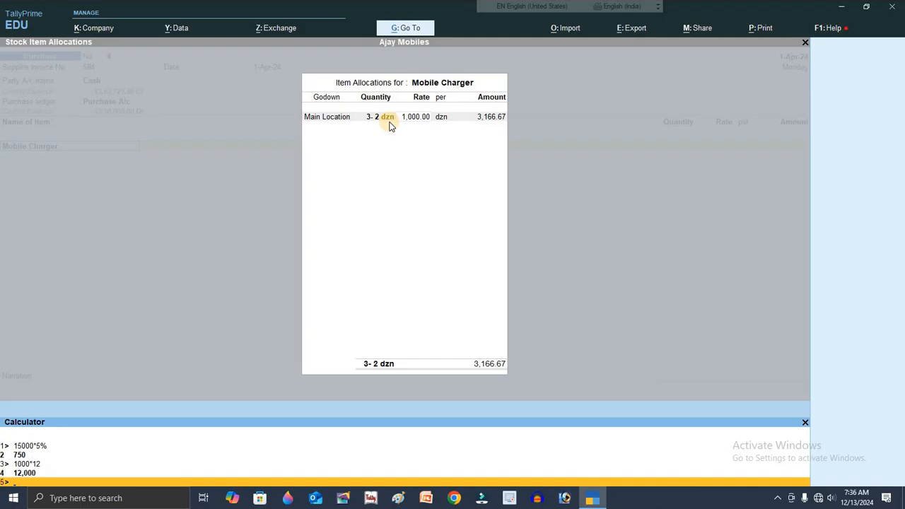
type("1000*38")
key("Return")
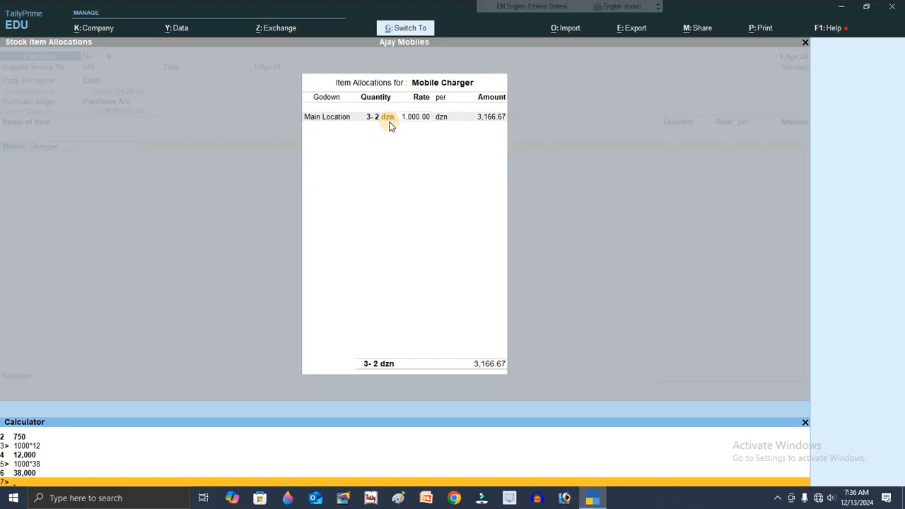
key("ctrl+m")
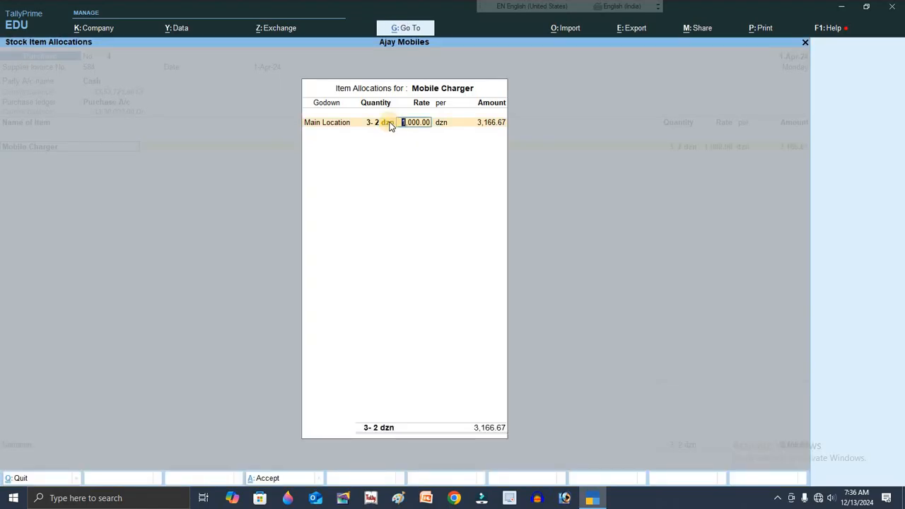
type("38000")
key("BackSpace")
key("BackSpace")
key("BackSpace")
key("BackSpace")
key("BackSpace")
Set the Mobile Charger rate to 12000 per dozen and finish the item allocation and item list.
type("12000")
key("Return")
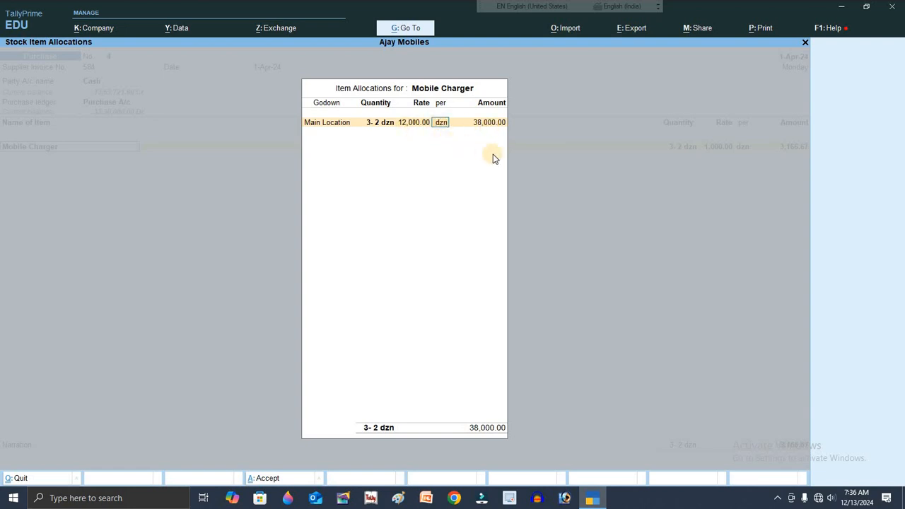
key("Return")
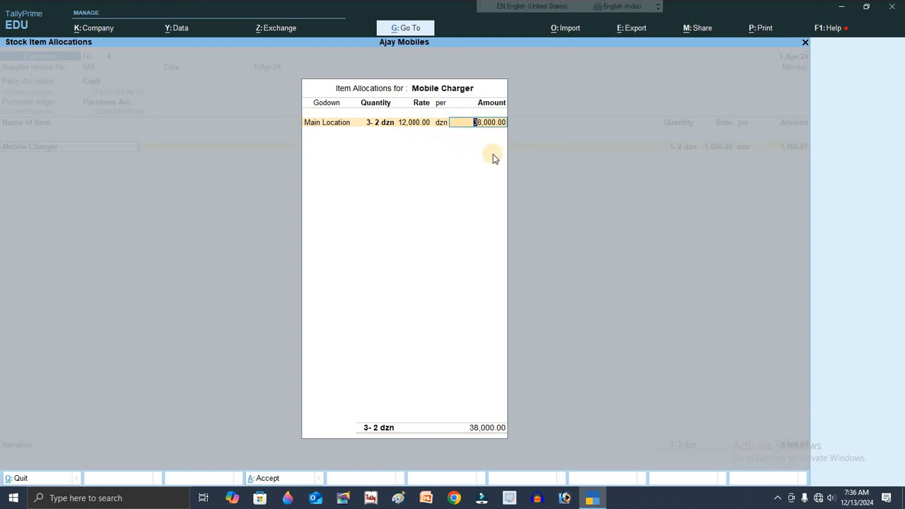
key("Return")
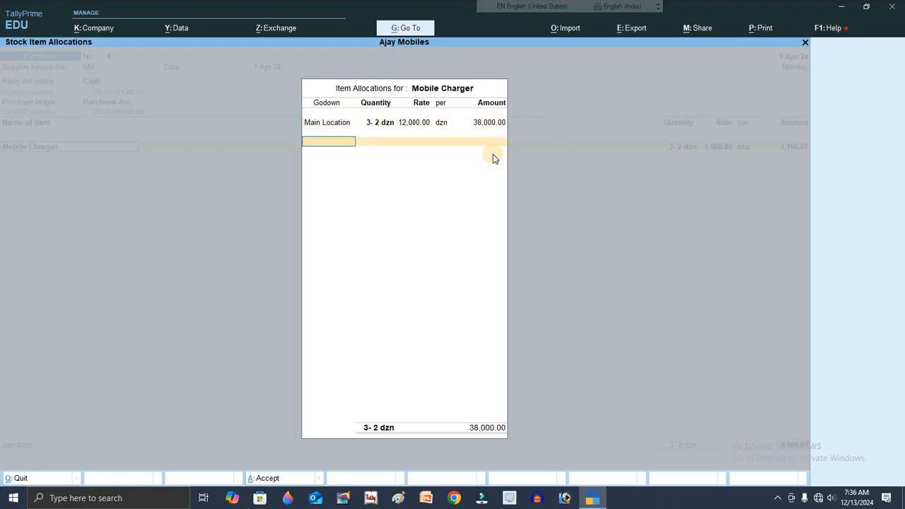
key("Return")
key("Return")
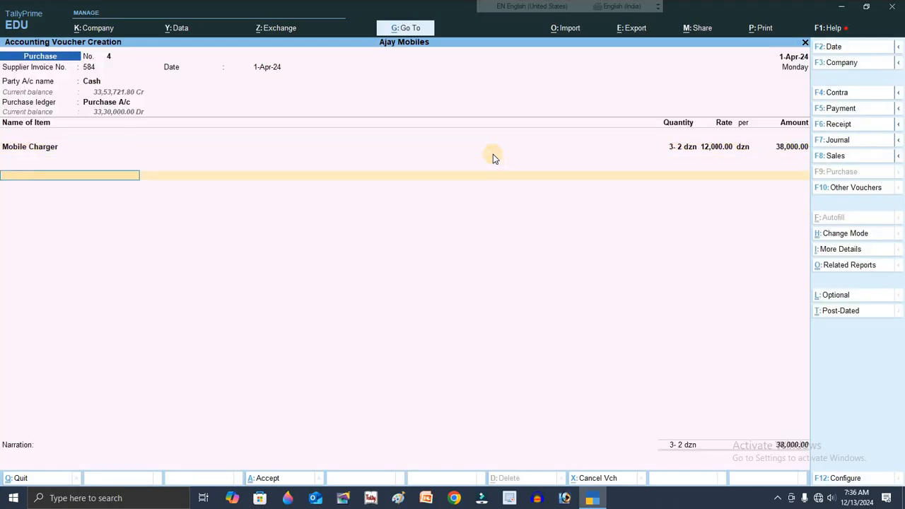
Add the CGST and SGST ledgers to the purchase and save the voucher.
key("Down")
key("Return")
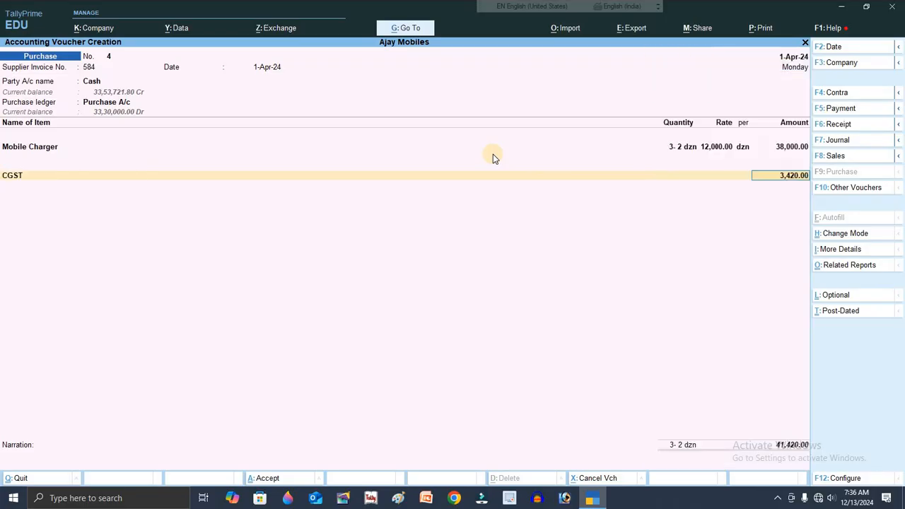
key("Return")
type("S")
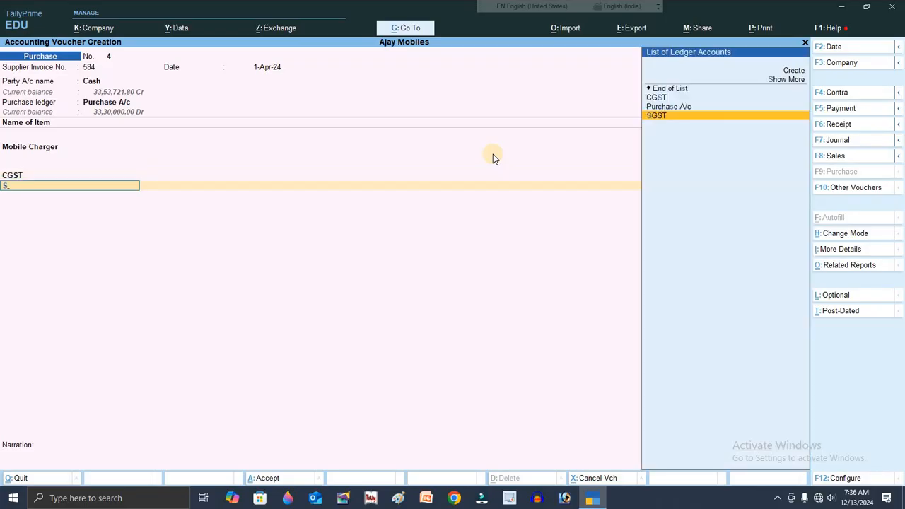
key("Return")
key("Return")
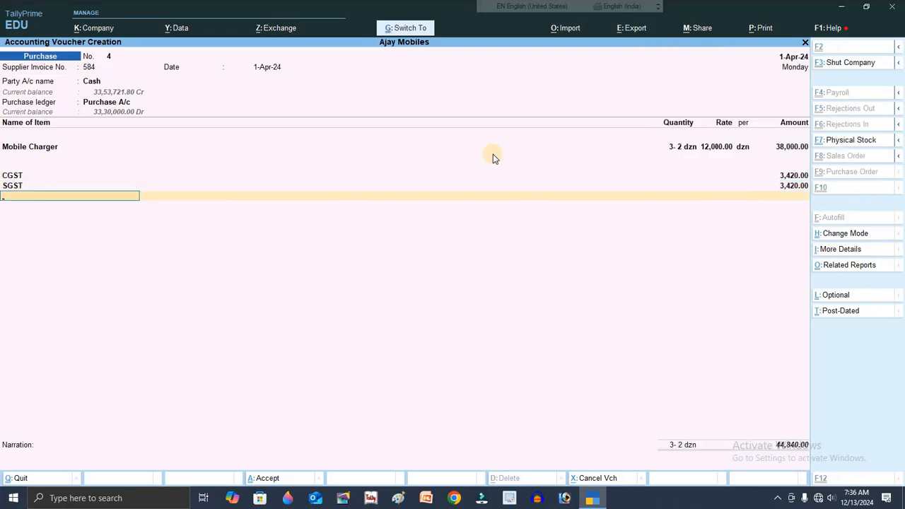
key("ctrl+a")
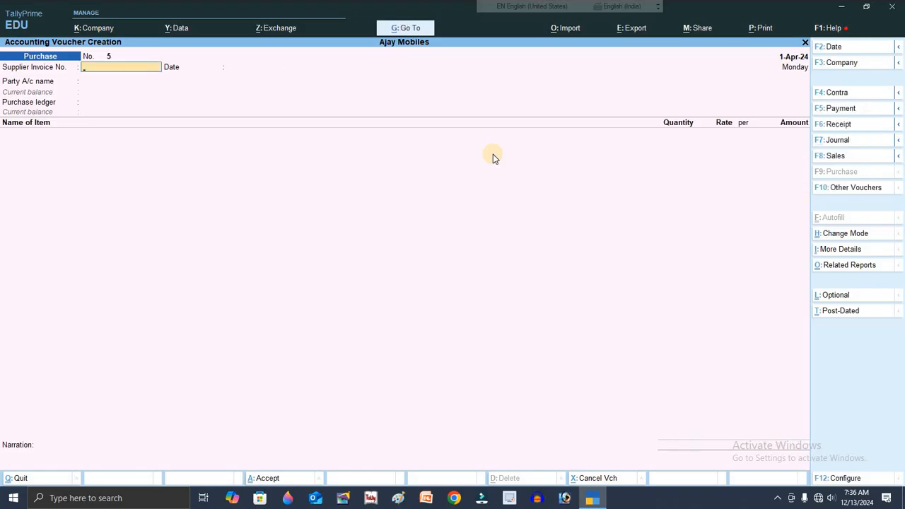
Change the voucher date to 2-Apr-24 and switch to a sales voucher.
key("F2")
type("2")
key("Return")
key("F8")
Choose Cash as the party with default dispatch and party details, and Sales A/c as the sales ledger.
key("Return")
key("Return")
key("Return")
key("Return")
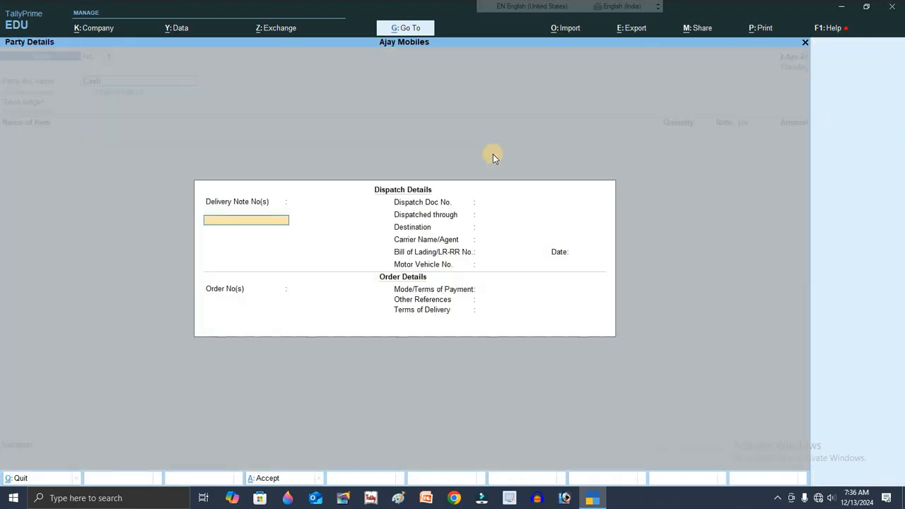
key("ctrl+a")
key("ctrl+a")
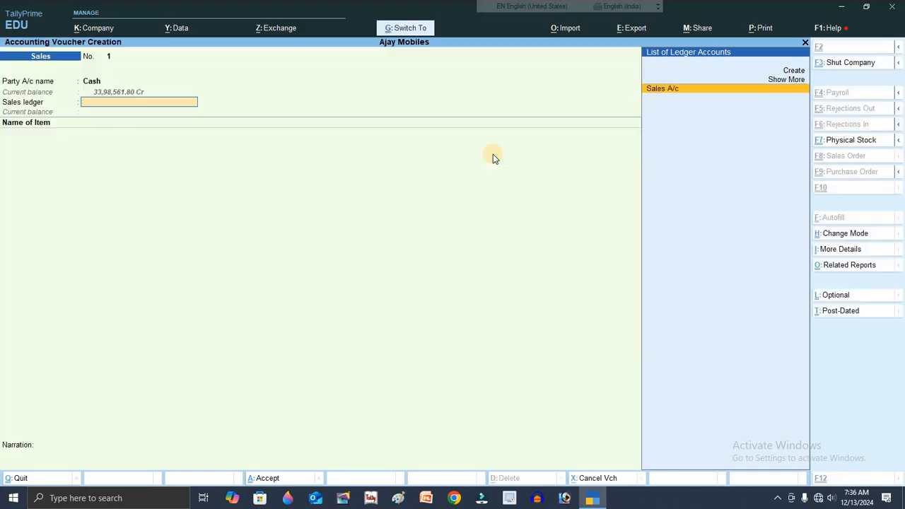
key("Return")
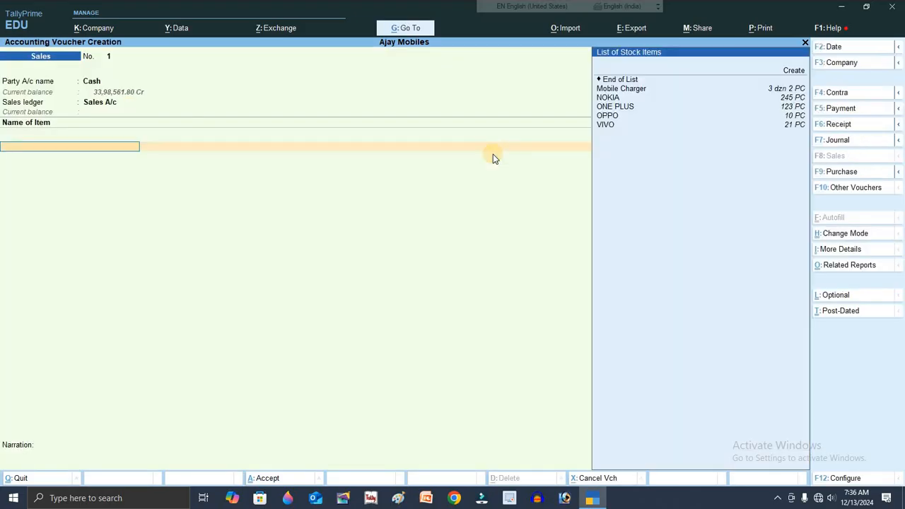
Add Mobile Charger to the sales voucher from the Main Location godown with a quantity of 0-1 dzn.
key("Down")
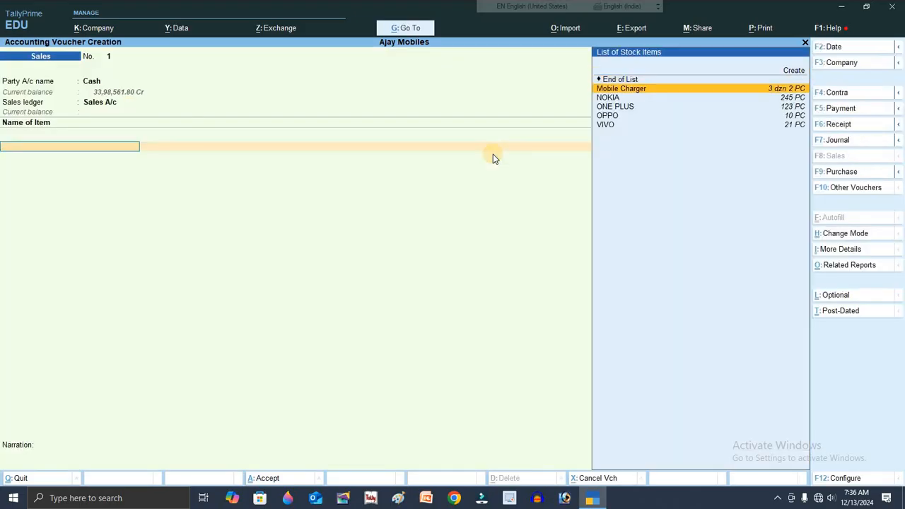
key("Return")
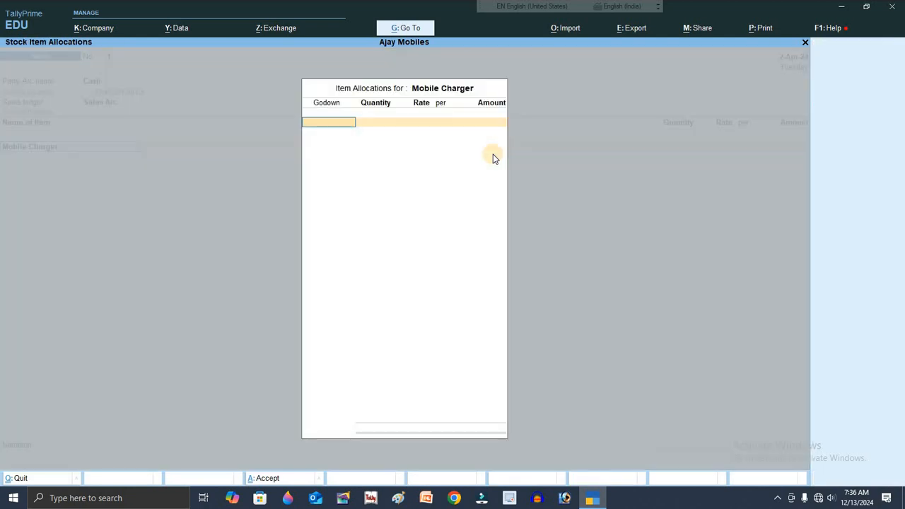
key("Down")
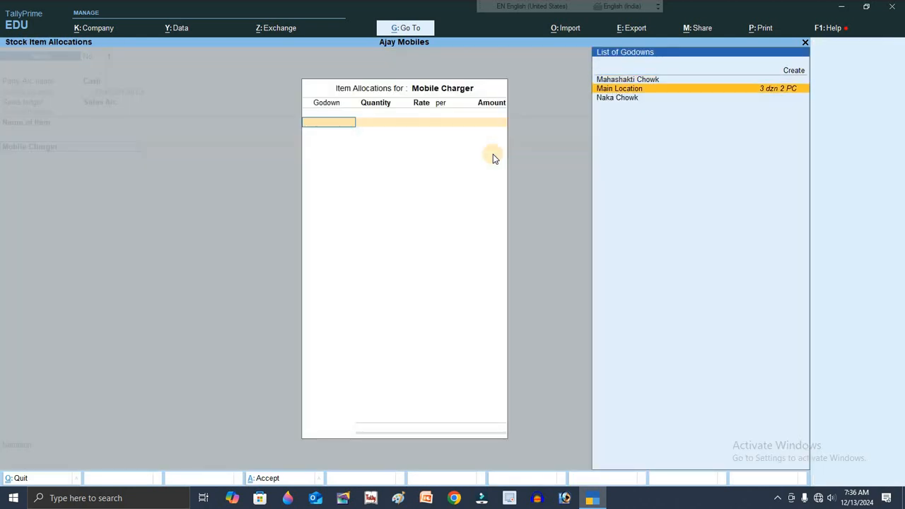
key("Return")
type("1")
key("Return")
key("BackSpace")
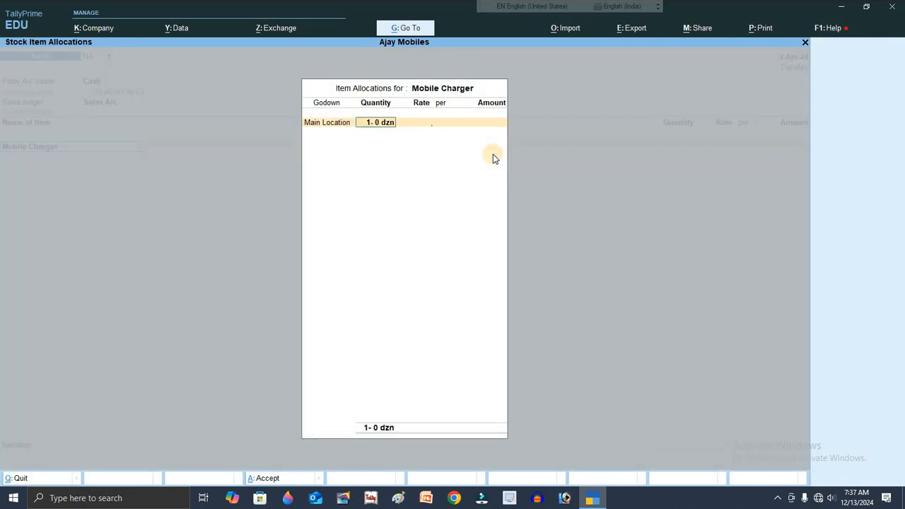
type("0-1")
key("Return")
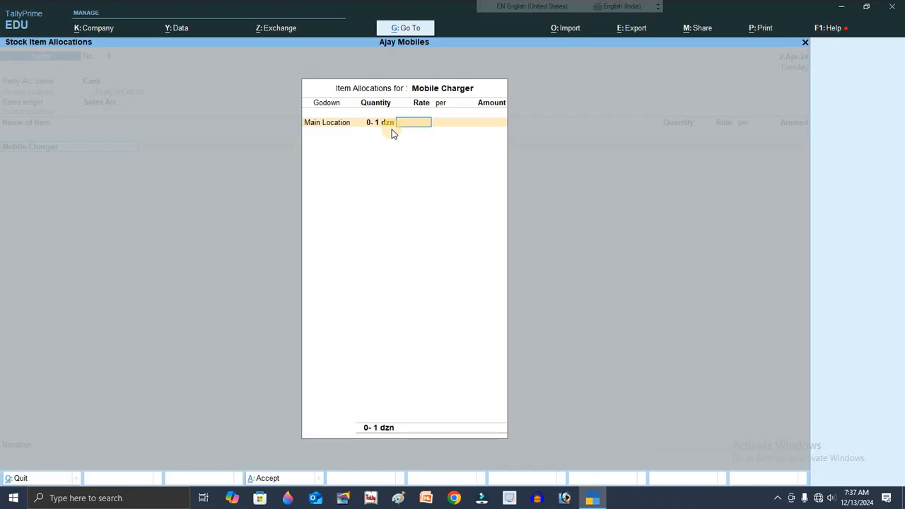
Try rates of 1200 and 14000 per dozen for the Mobile Charger allocation.
type("1200")
key("Return")
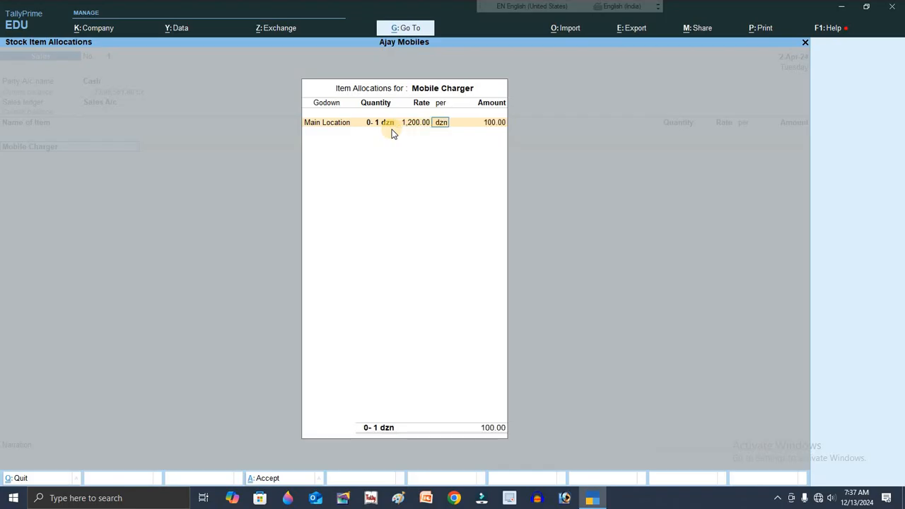
key("BackSpace")
type("12000")
key("BackSpace")
key("BackSpace")
key("BackSpace")
key("BackSpace")
type("4000")
key("Return")
key("BackSpace")
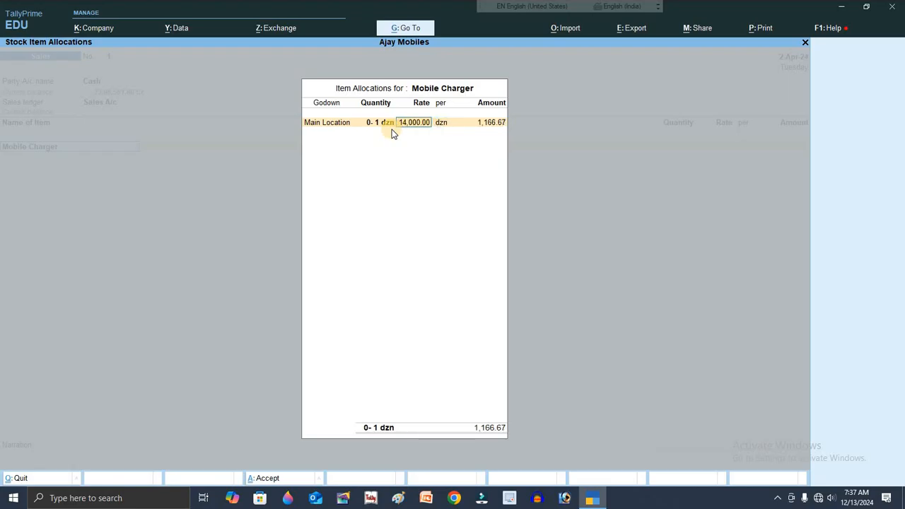
Set the Mobile Charger rate to 1400 per PC and finish the item allocation and item list.
type("1400")
key("Return")
type("pc")
key("Return")
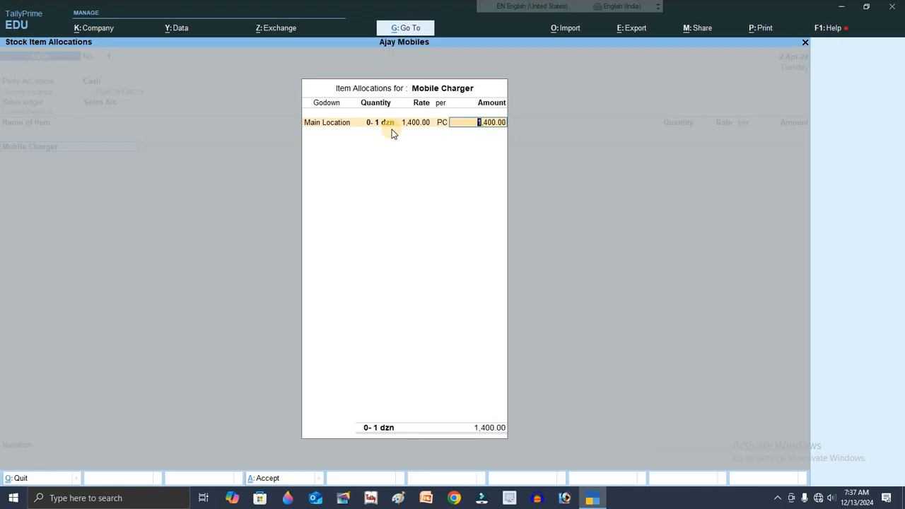
key("Return")
key("Return")
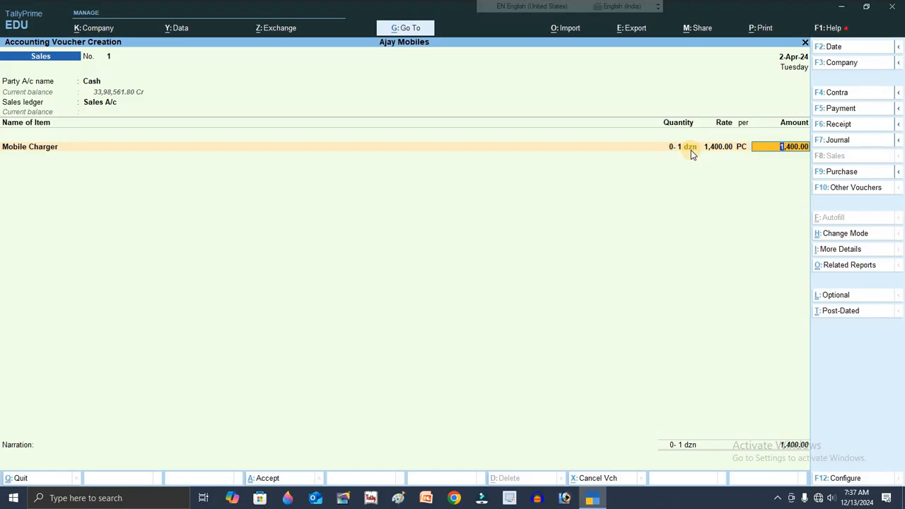
key("Return")
key("Return")
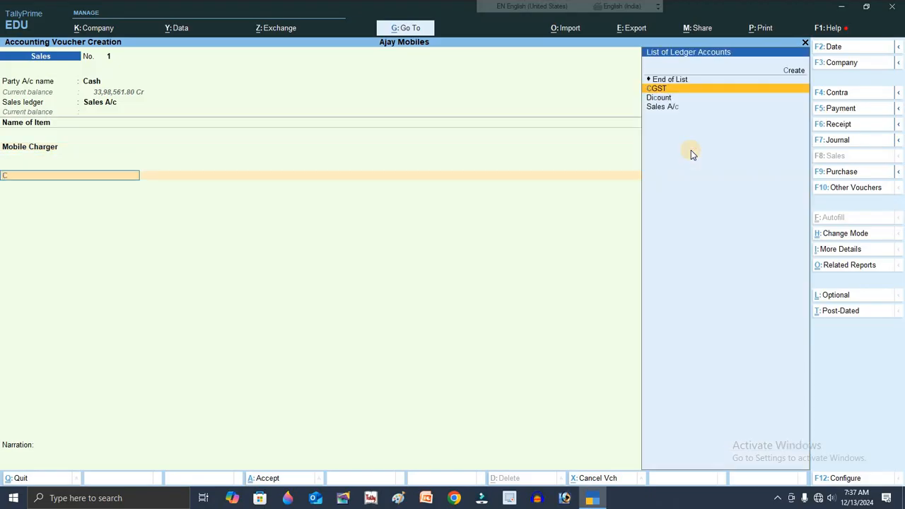
Add the CGST and SGST ledgers to the sales voucher.
key("Return")
type("S")
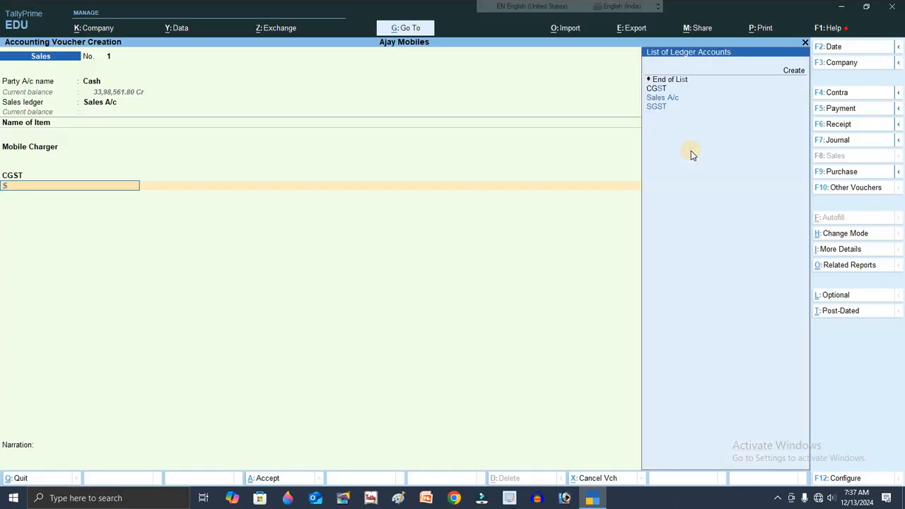
key("Down")
key("Return")
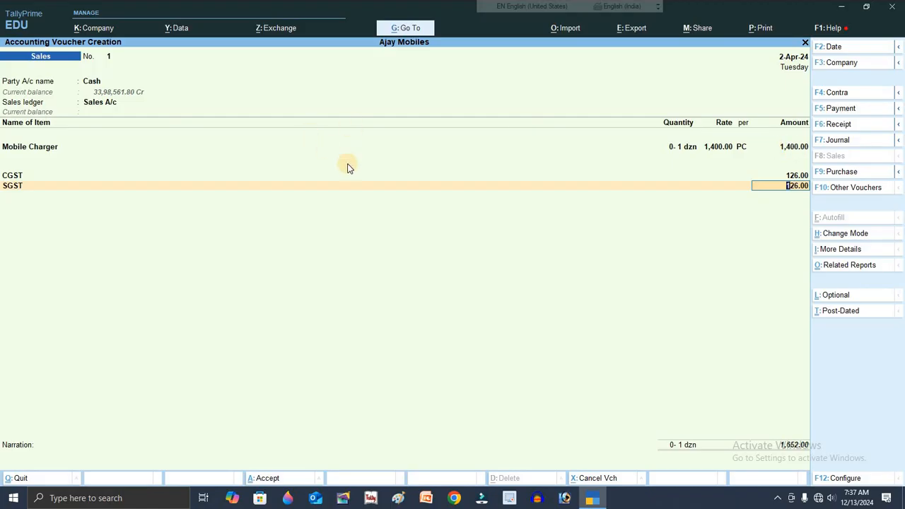
Go back to the Mobile Charger allocation and set its quantity to 13pc.
key("BackSpace")
key("BackSpace")
key("BackSpace")
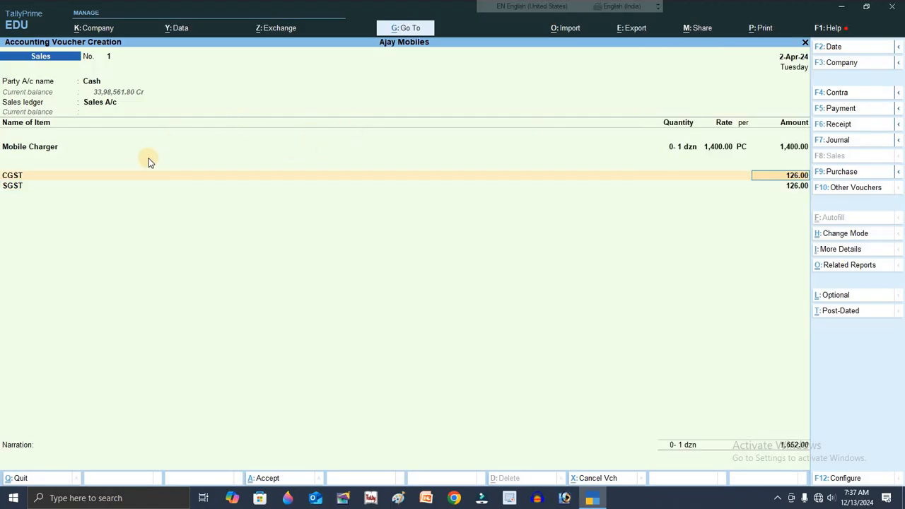
key("BackSpace")
key("BackSpace")
key("BackSpace")
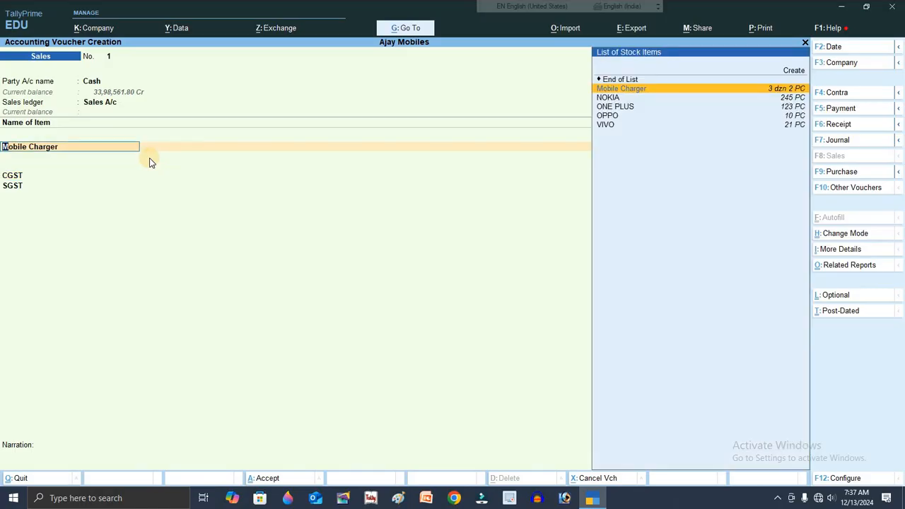
key("Return")
key("Return")
key("Return")
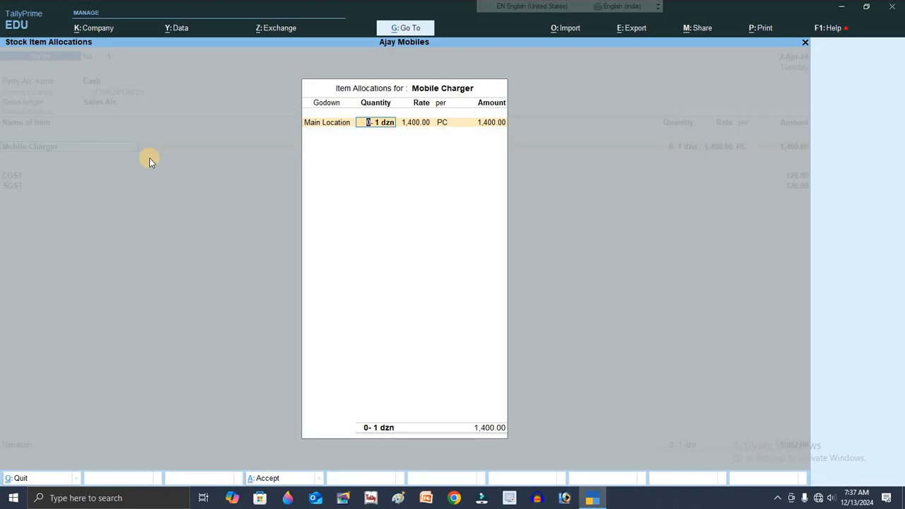
type("13pc")
key("Return")
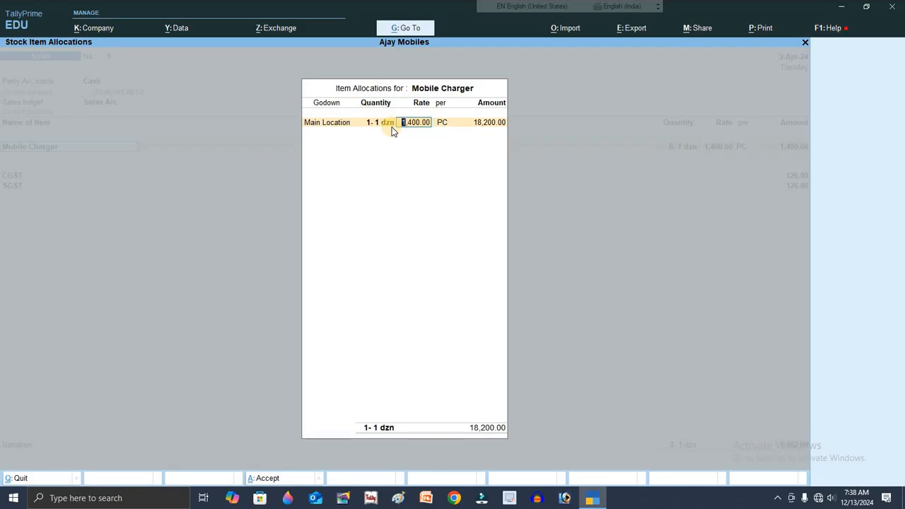
Keep the Mobile Charger rate of 1400 per PC and accept the allocation back into the sales voucher.
key("Return")
key("Return")
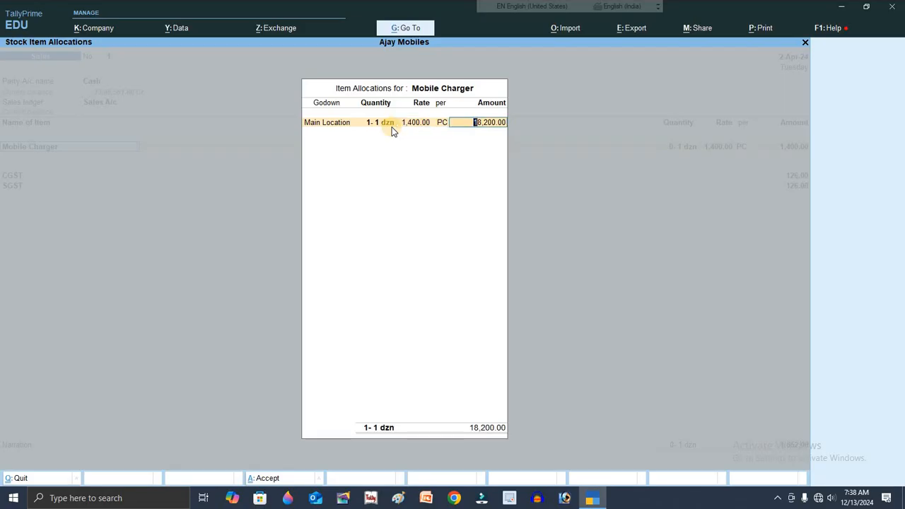
key("Return")
key("Return")
key("Return")
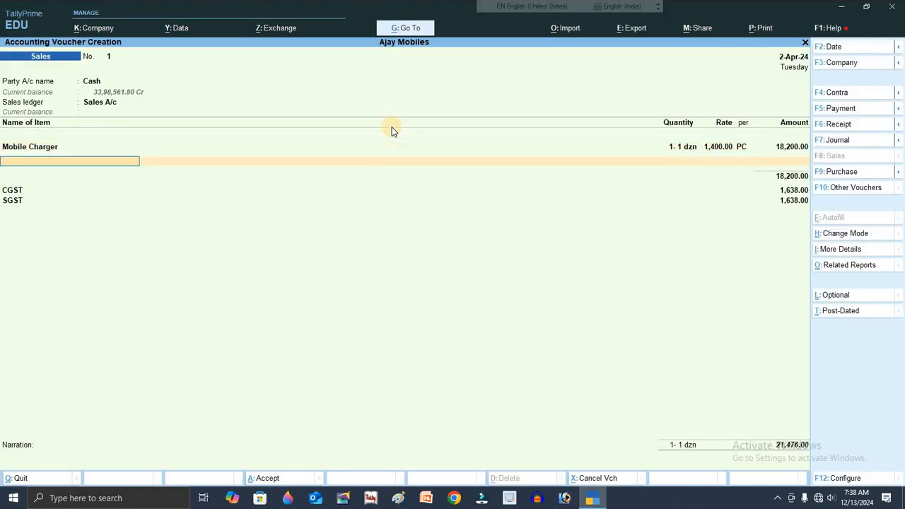
Preview the current sales voucher as a printed invoice and inspect its quantity columns up close.
key("alt+p")
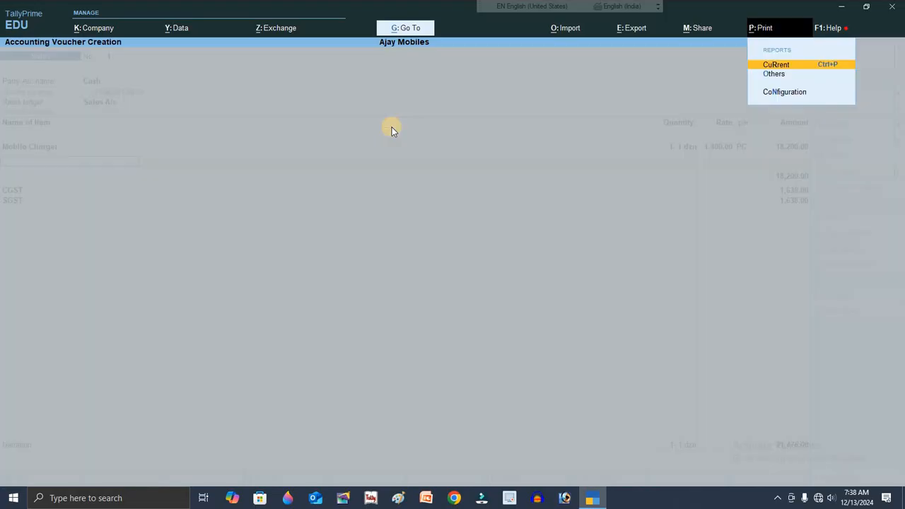
key("Return")
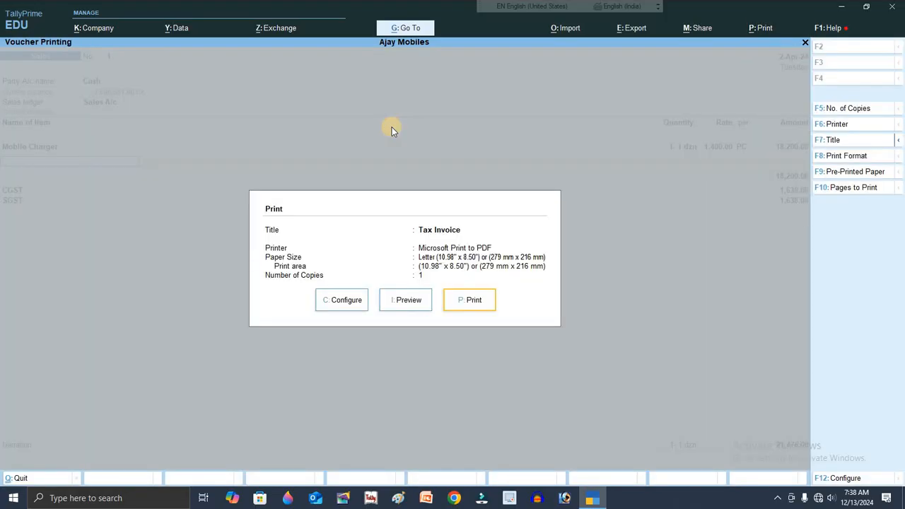
key("i")
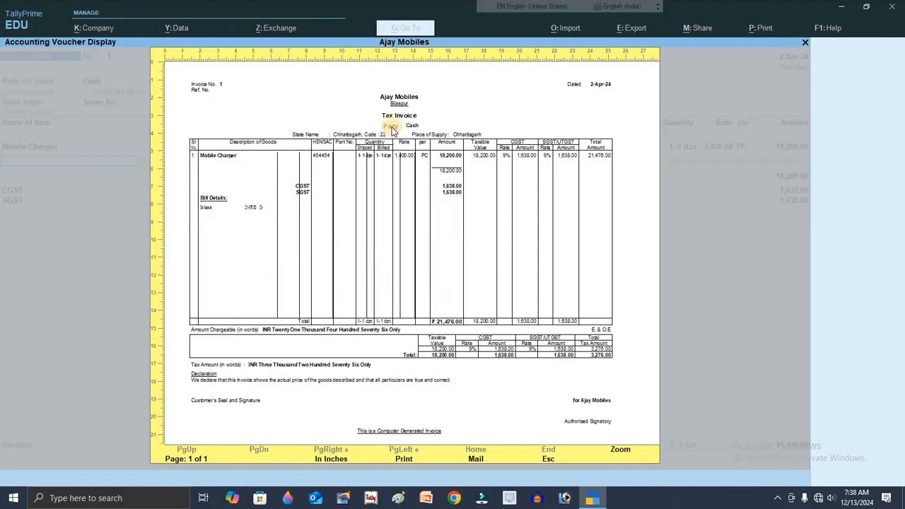
key("alt+z")
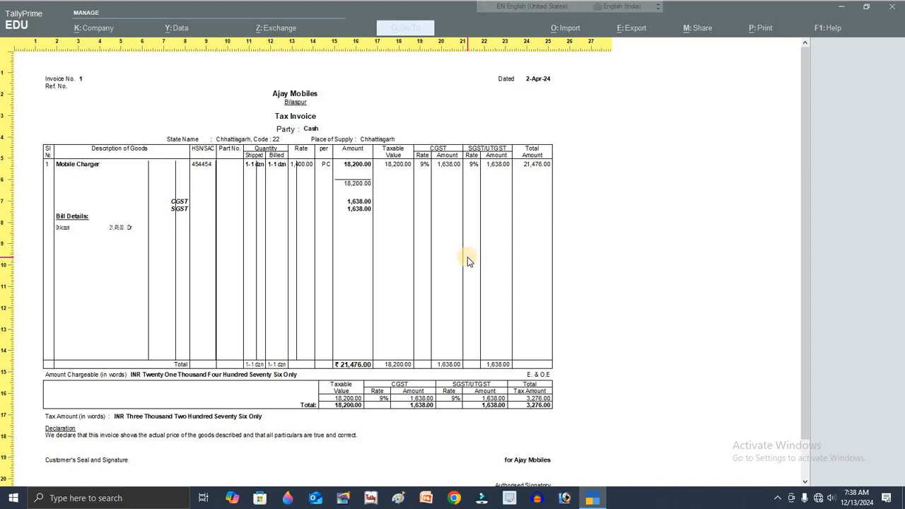
key("alt+z")
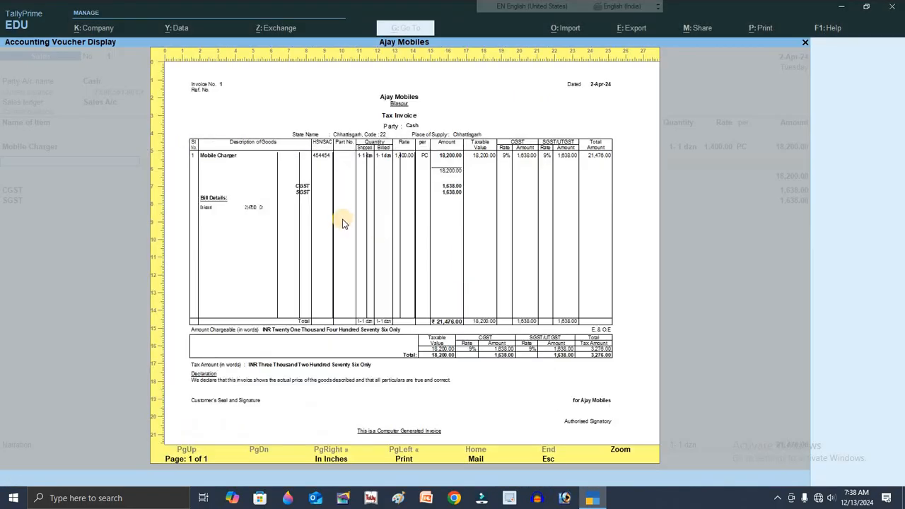
key("Escape")
Set Show Actual Quantity to No in the invoice's print configuration.
left_click(340, 301)
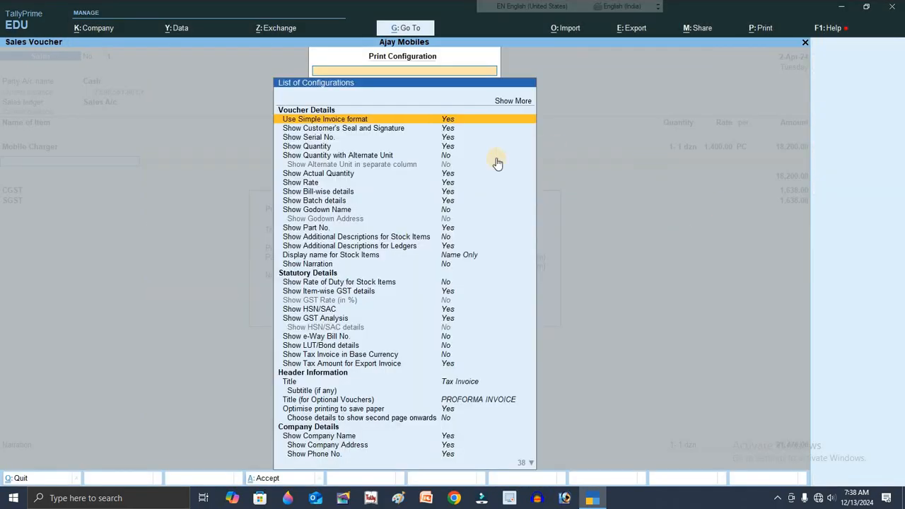
left_click(467, 177)
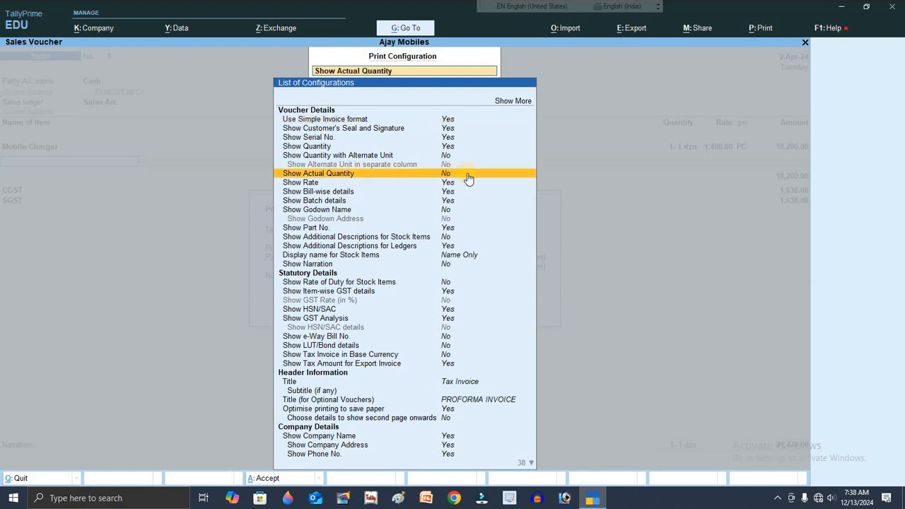
key("Escape")
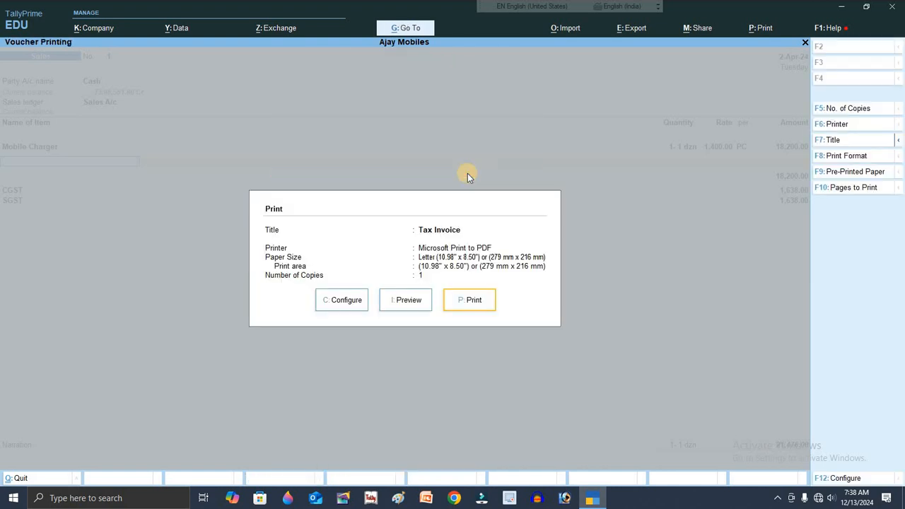
Preview the invoice again, check its quantity column up close, and close the preview.
left_click(409, 300)
left_click(414, 303)
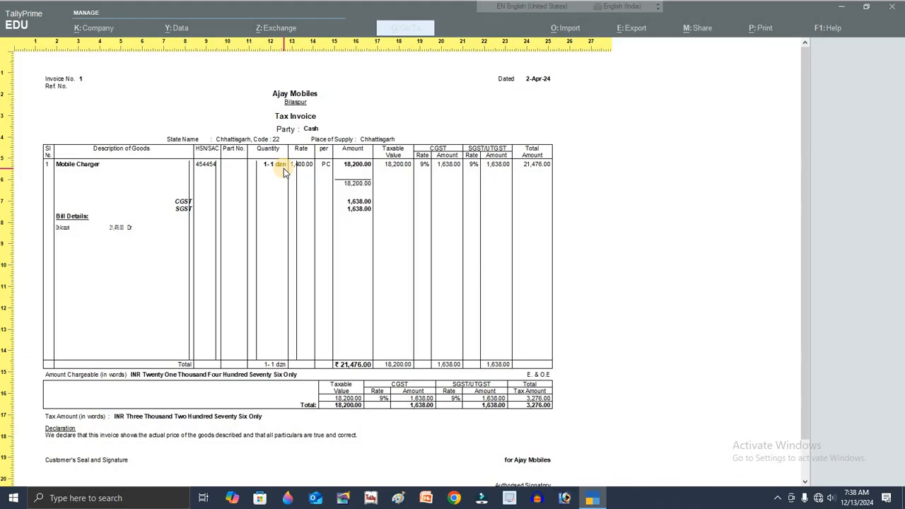
key("Escape")
key("Escape")
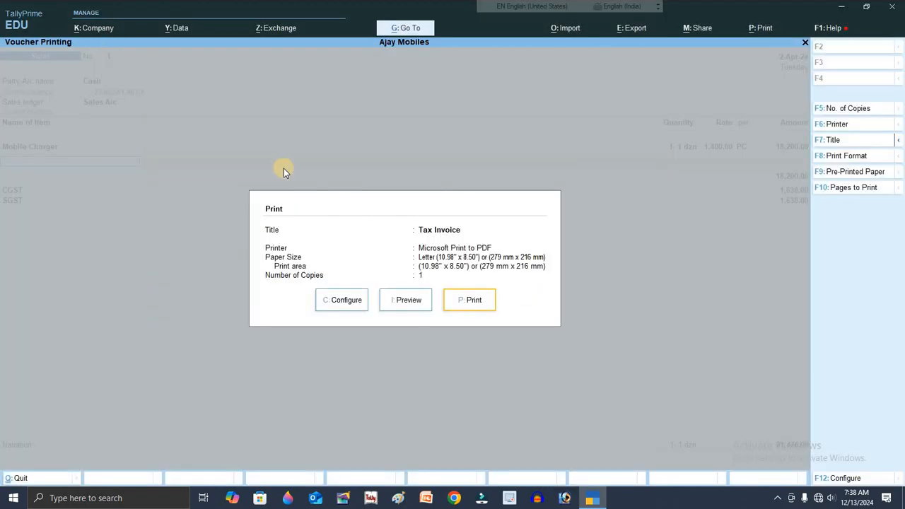
Close the print dialog, save the sales voucher, and return to the Gateway of Tally.
key("Escape")
key("ctrl")
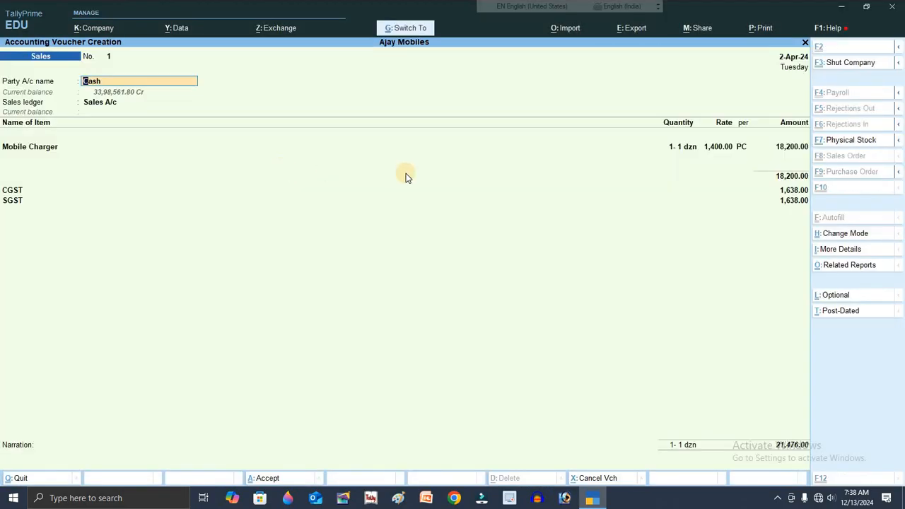
key("ctrl+a")
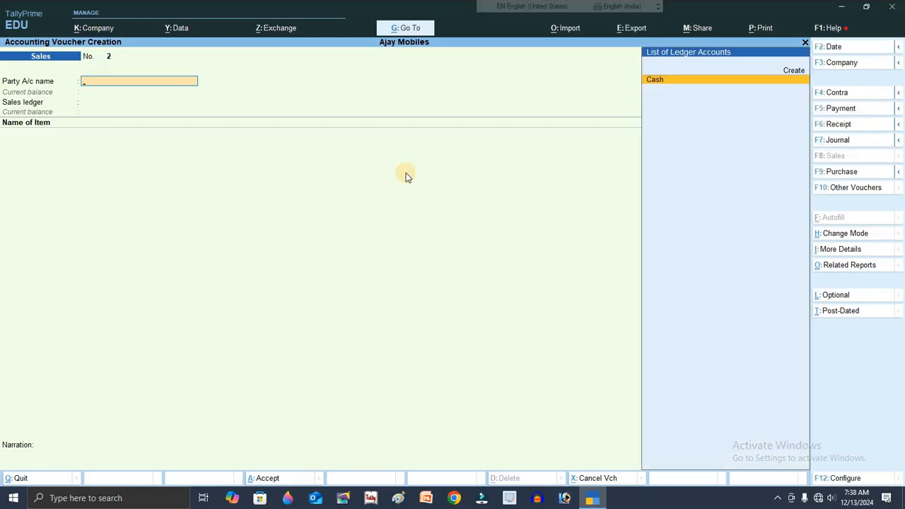
key("Escape")
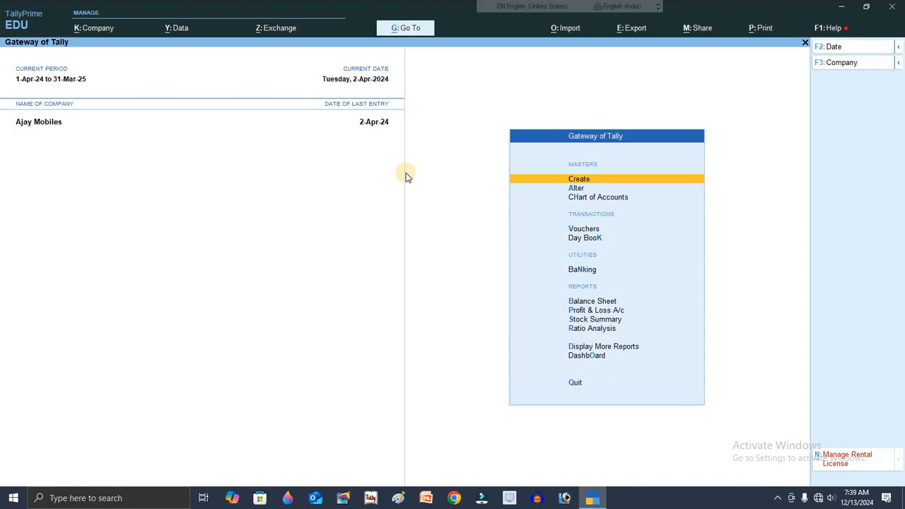
Start a new stock item named Mobile Stand and place it under the Primary group.
key("Return")
key("Down")
key("Down")
key("Down")
key("Down")
key("Down")
key("Down")
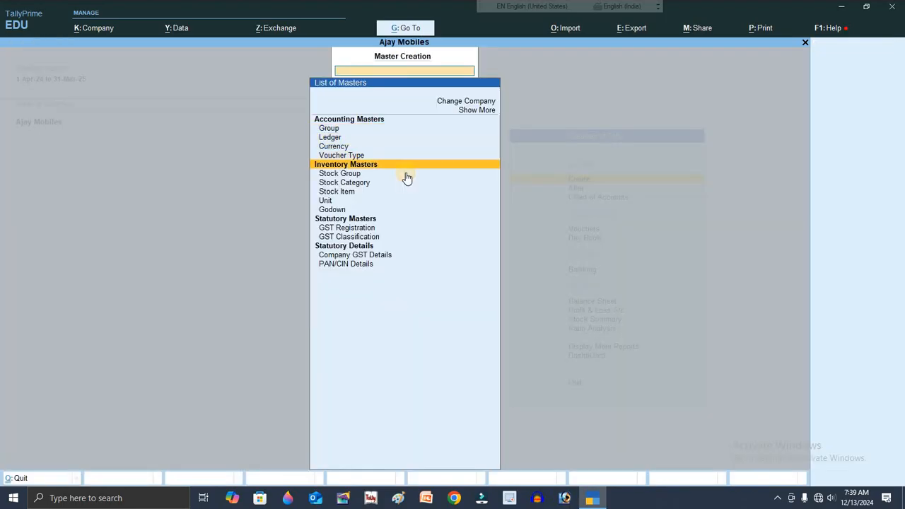
key("Return")
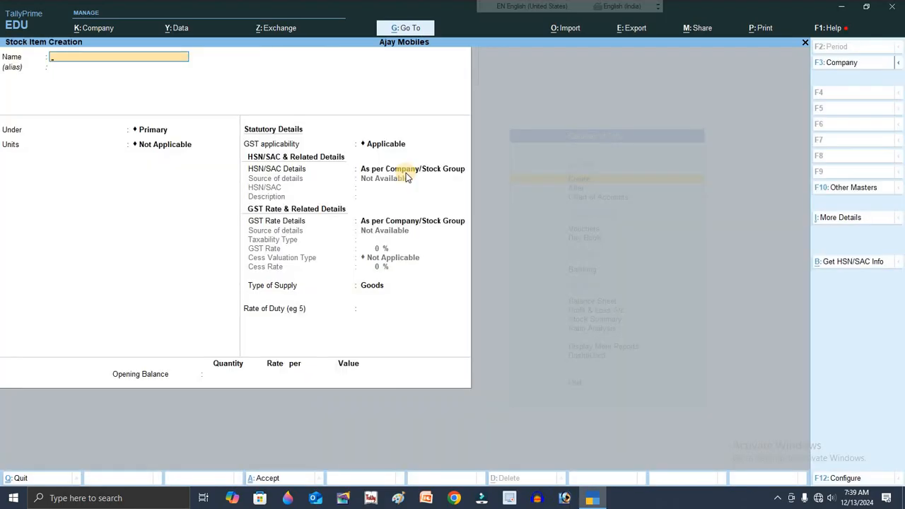
type("Mobile Stand")
key("Return")
key("Down")
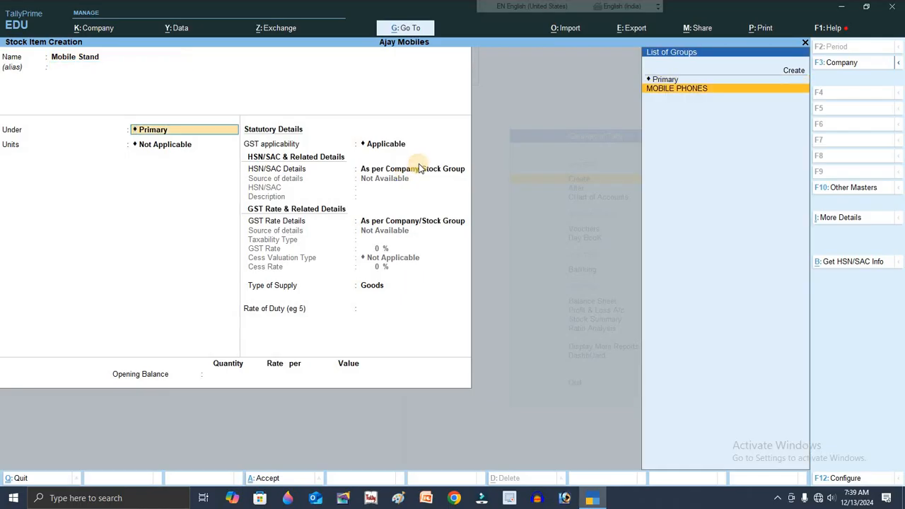
key("Up")
key("Return")
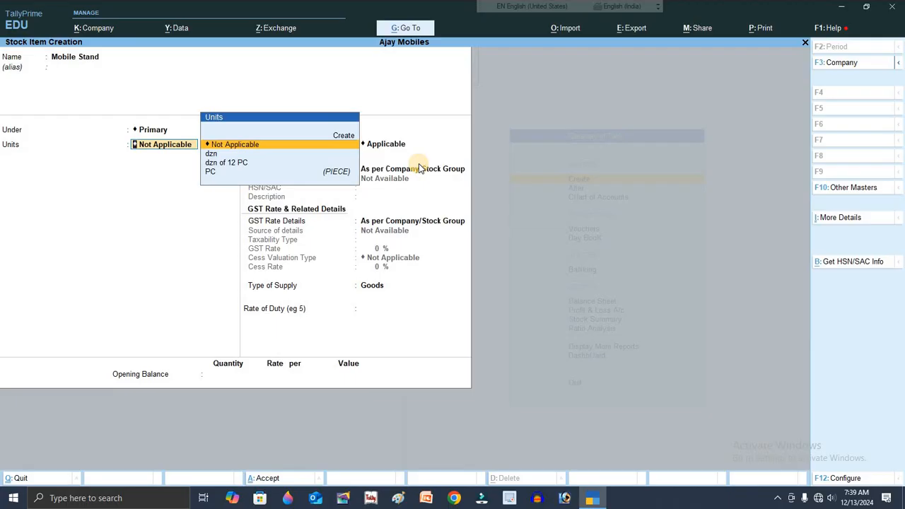
Set the unit of the Mobile Stand stock item to PC.
key("Down")
key("Down")
key("Down")
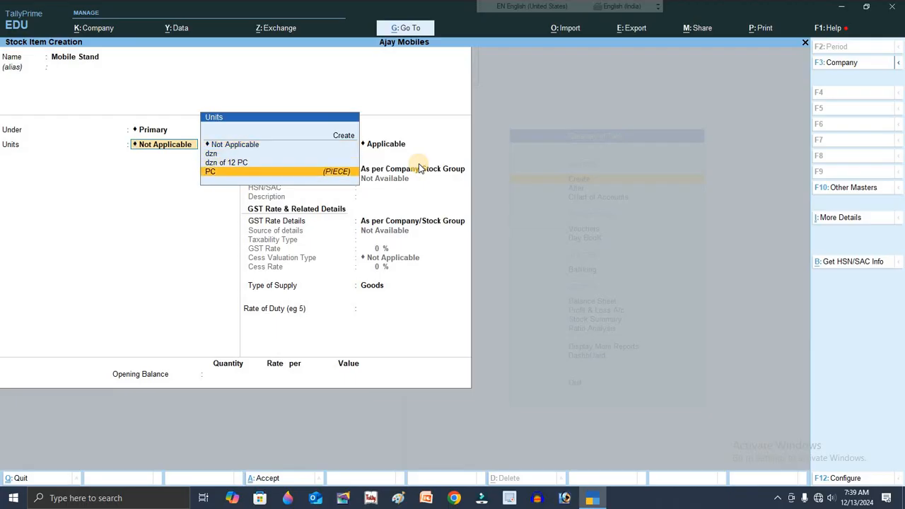
key("Return")
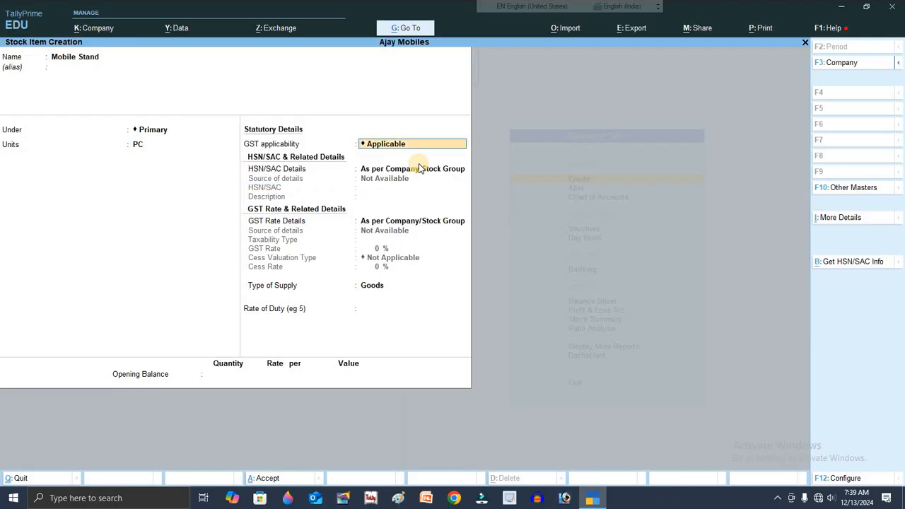
key("BackSpace")
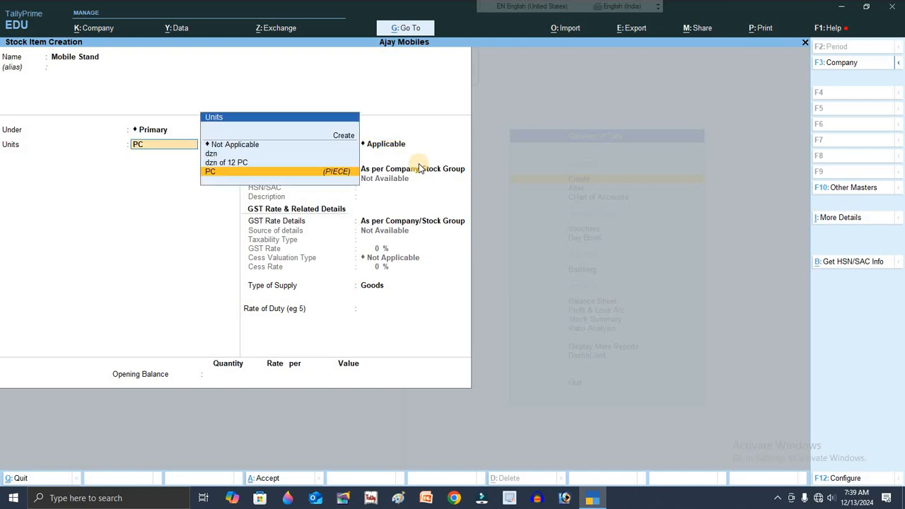
Enable multiple price levels in the company's inventory features and accept the change.
key("F11")
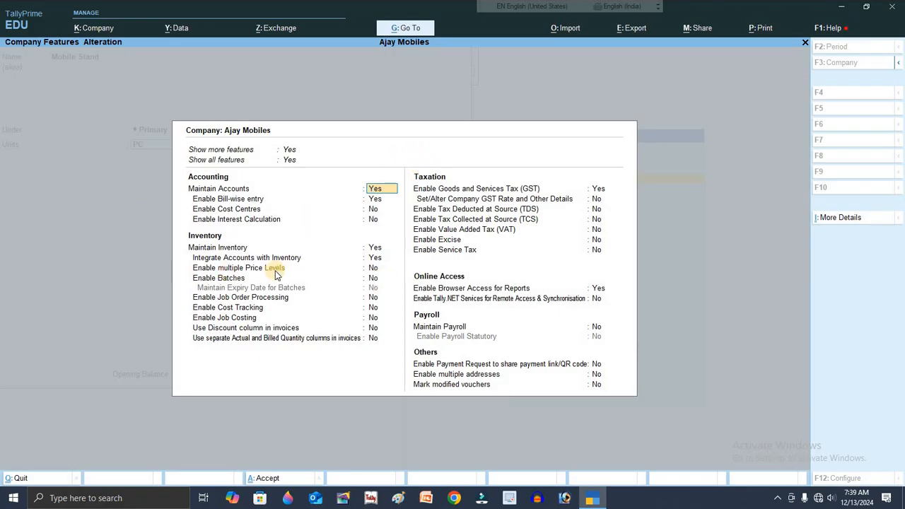
left_click(375, 269)
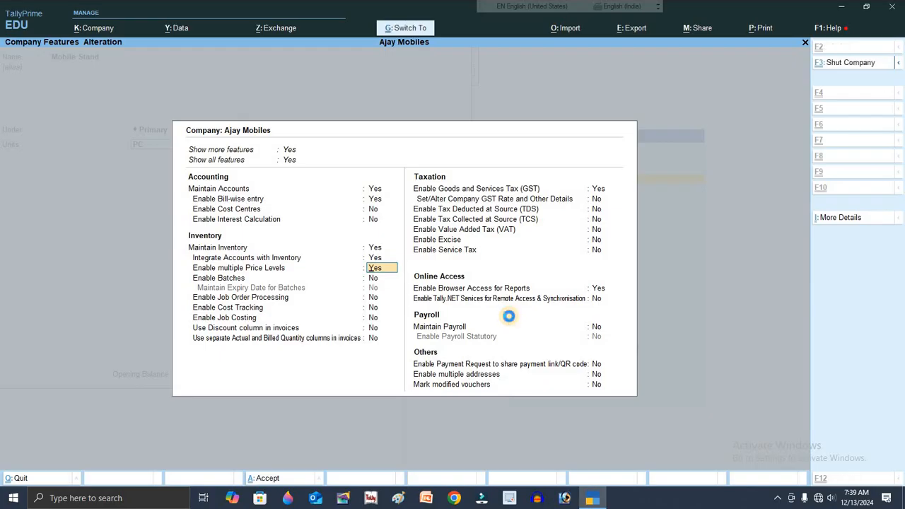
key("ctrl+a")
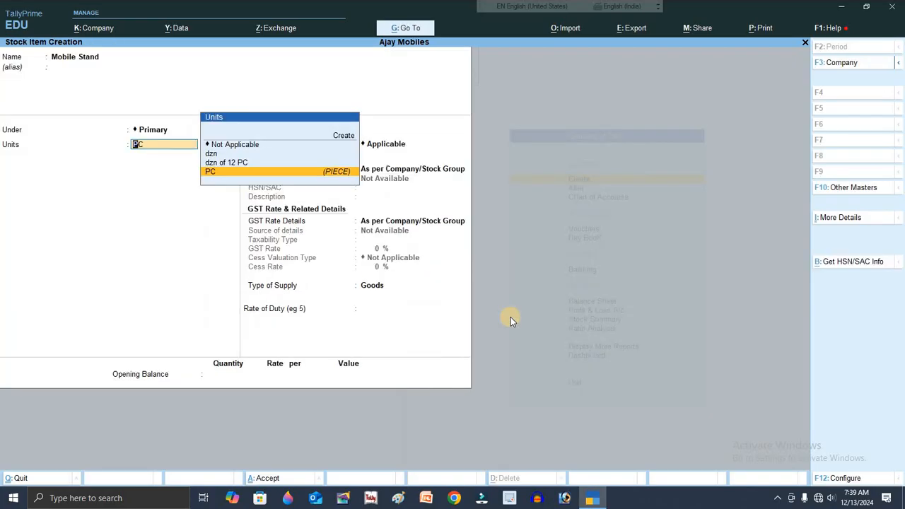
Review the Mobile Stand form's fields and recheck the multiple price levels option in the company features.
key("Return")
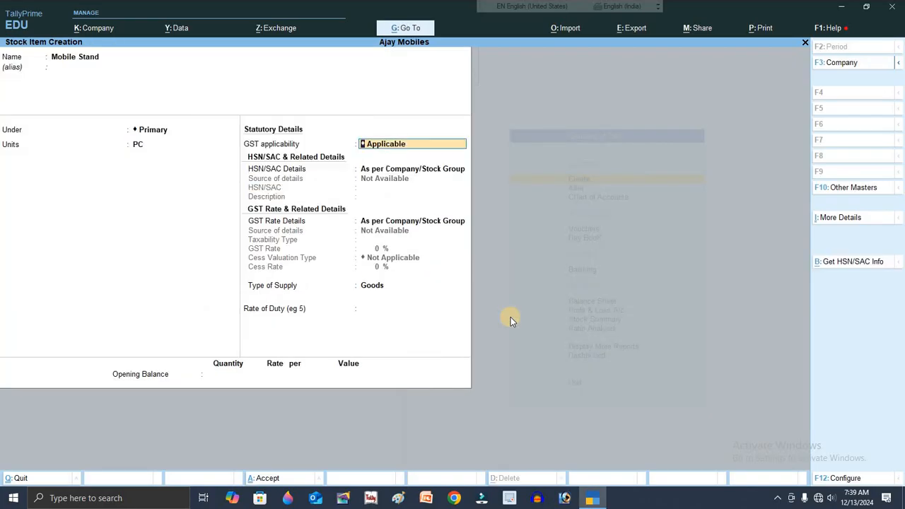
key("BackSpace")
key("BackSpace")
key("BackSpace")
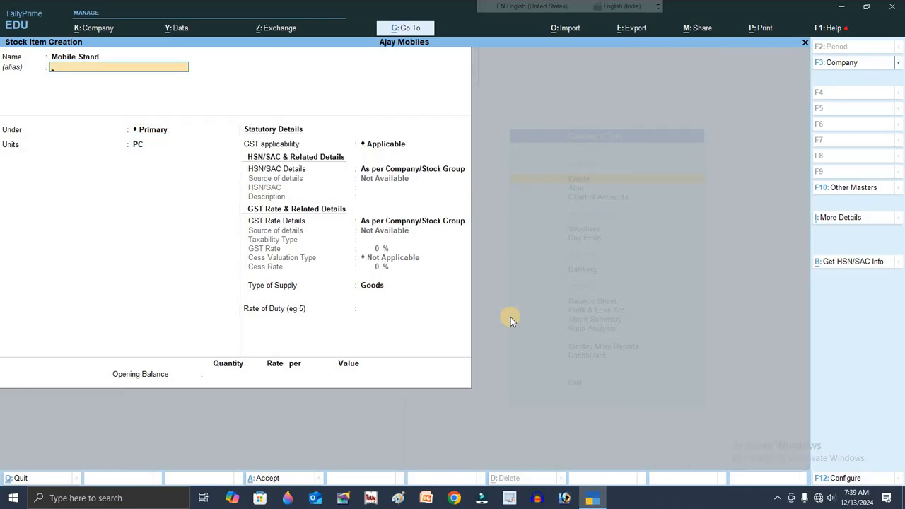
key("Return")
key("Return")
key("Return")
key("Return")
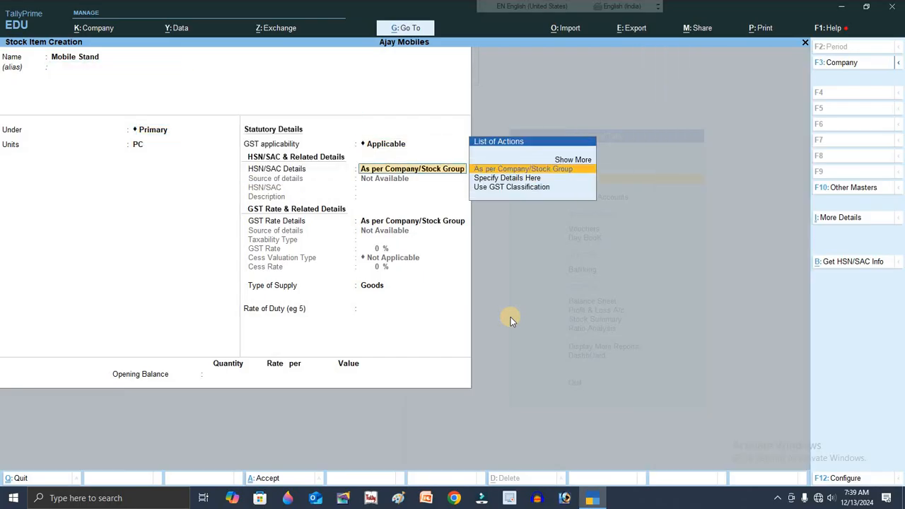
key("BackSpace")
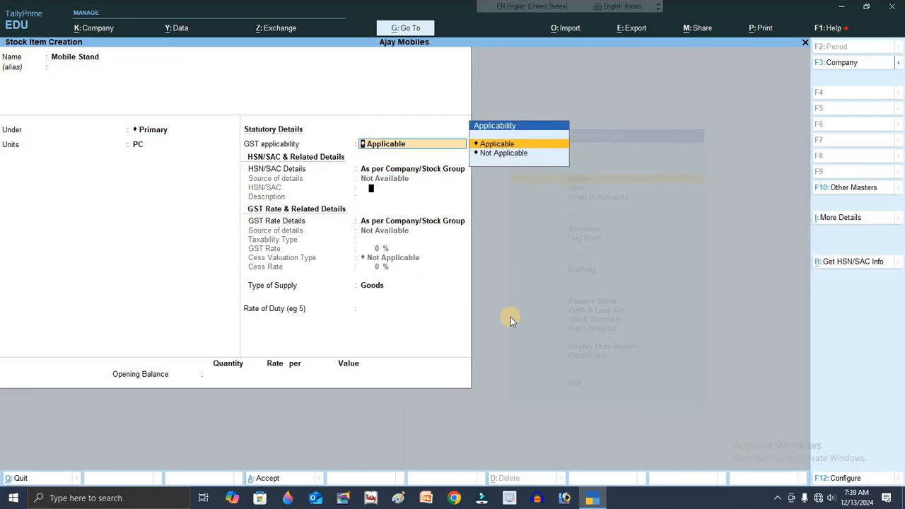
key("F11")
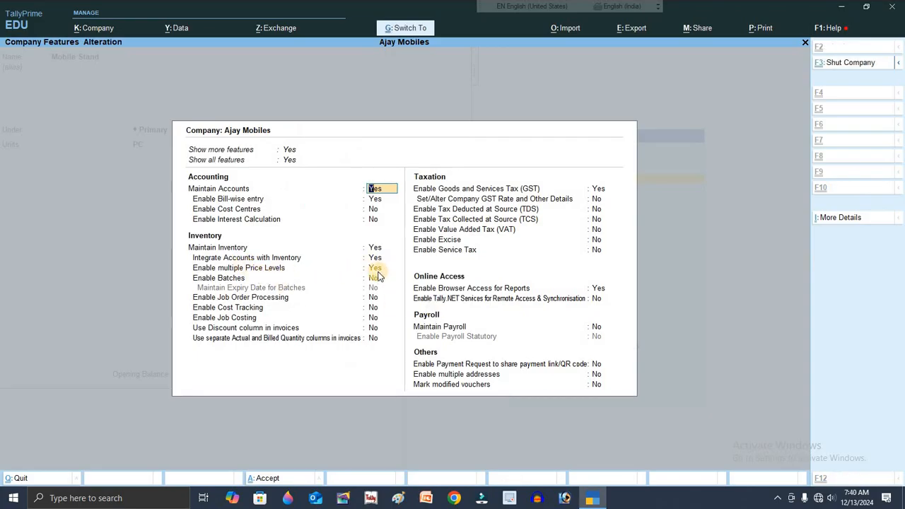
key("Escape")
key("Return")
key("Return")
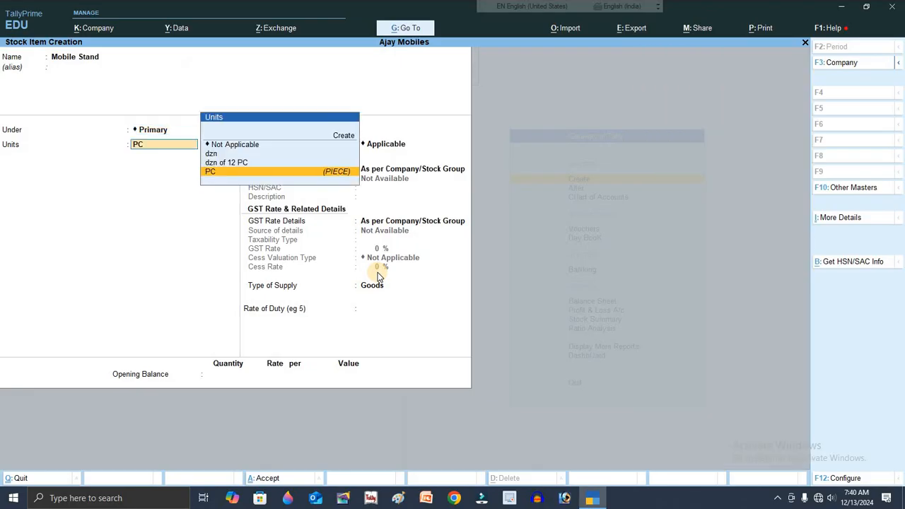
Go through the remaining Mobile Stand fields down to the opening balance and close the form.
key("Return")
key("Return")
key("Return")
key("Return")
key("Return")
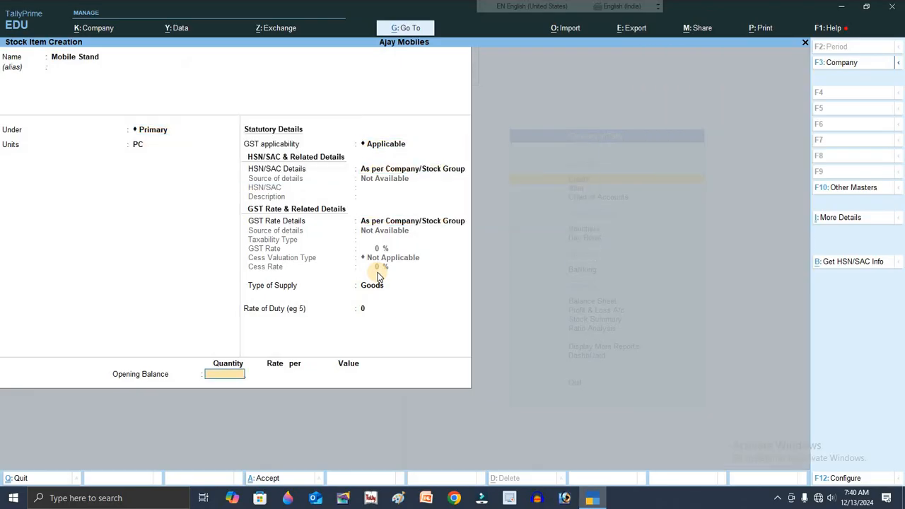
key("ctrl+a")
key("Escape")
Start a new stock item named Mobile Stand under the Primary group.
key("Return")
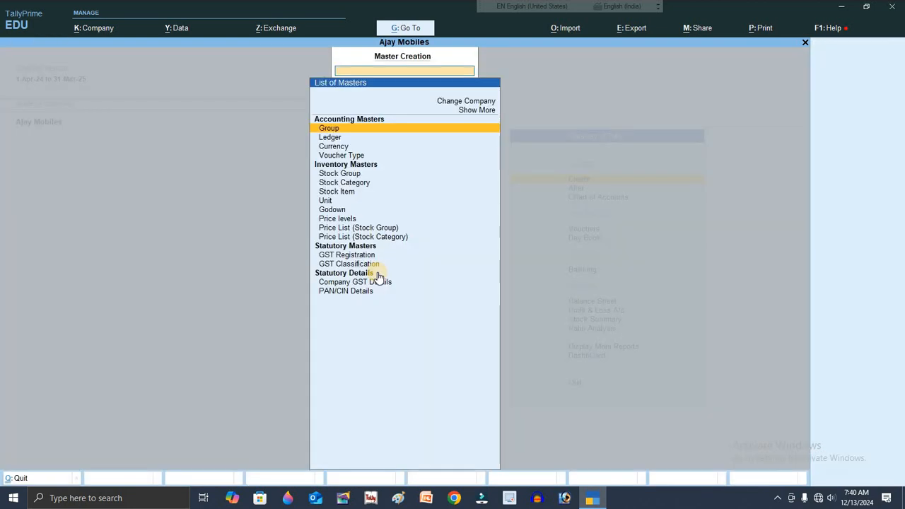
key("Down")
key("Down")
key("Down")
key("Down")
key("Down")
key("Down")
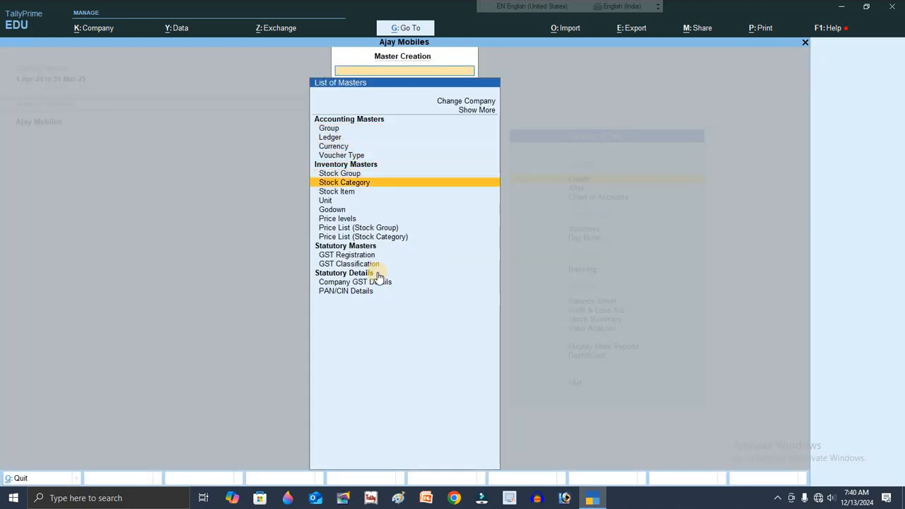
key("Return")
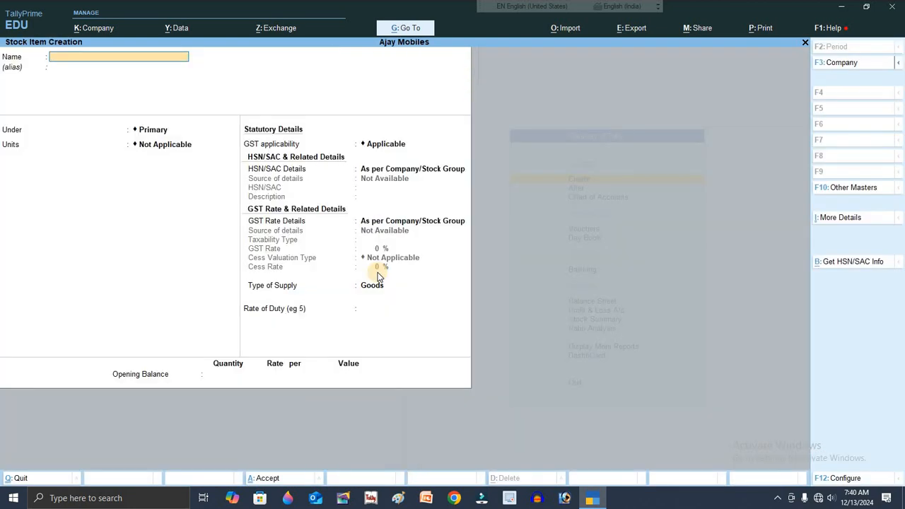
type("Mobile Stand")
key("Return")
key("Return")
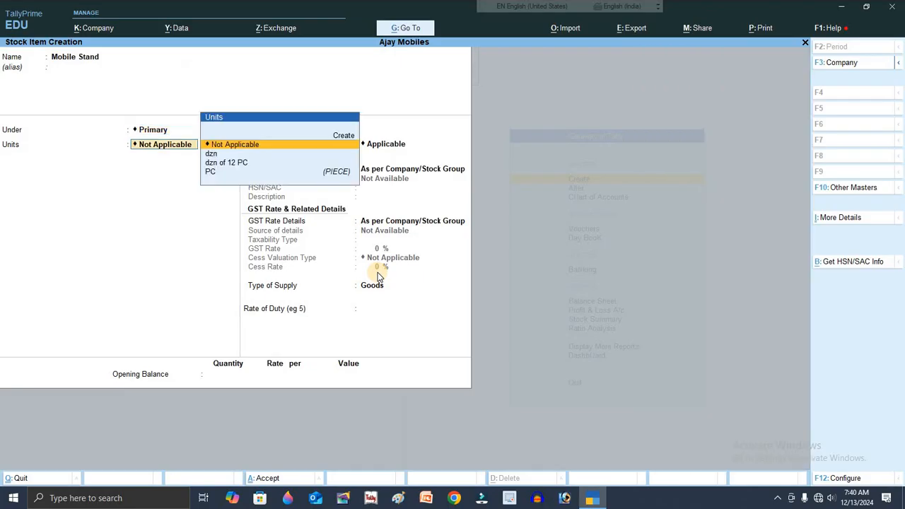
Choose PC as the unit for the new Mobile Stand item.
key("Down")
key("Down")
key("Down")
key("Return")
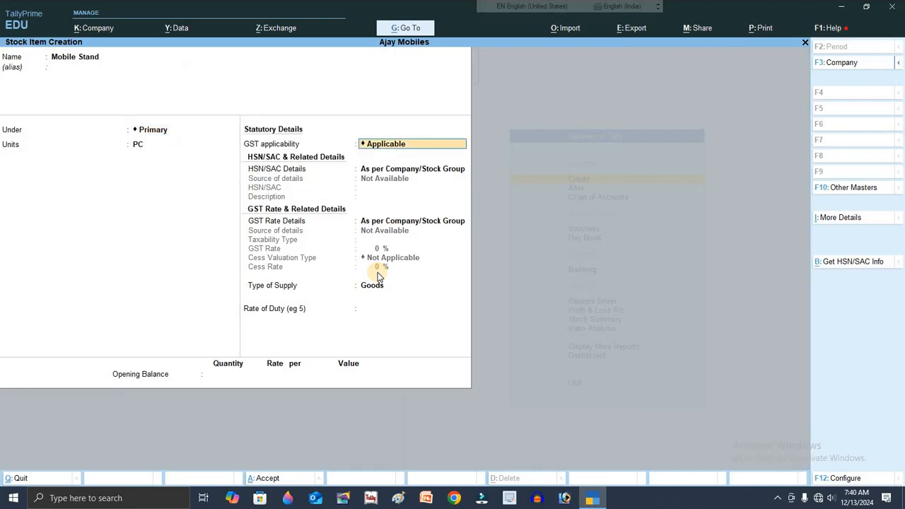
Specify the HSN/SAC details directly on the Mobile Stand item and enter the code 554555.
key("Return")
key("Return")
key("Return")
key("BackSpace")
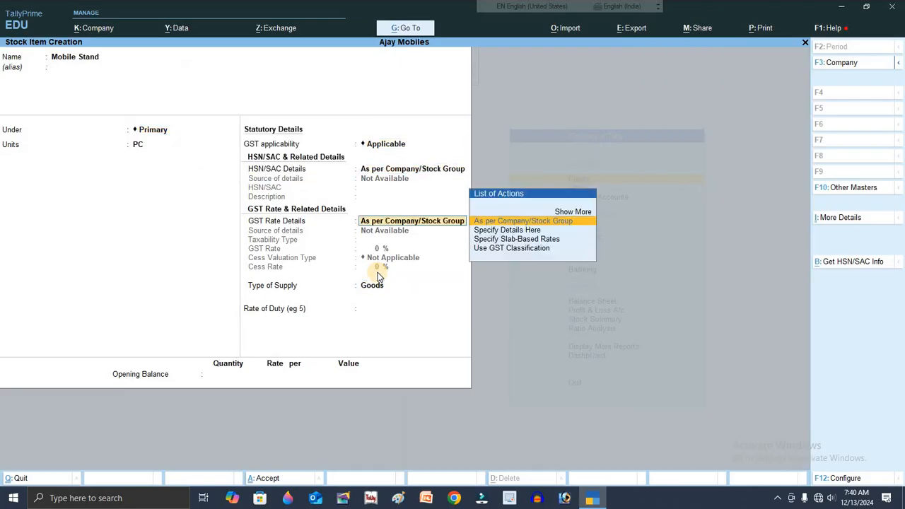
key("BackSpace")
key("BackSpace")
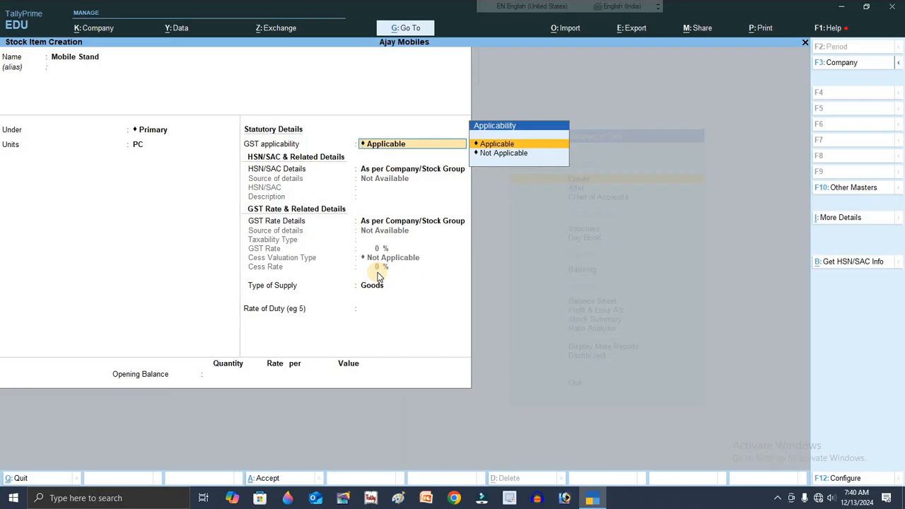
key("Return")
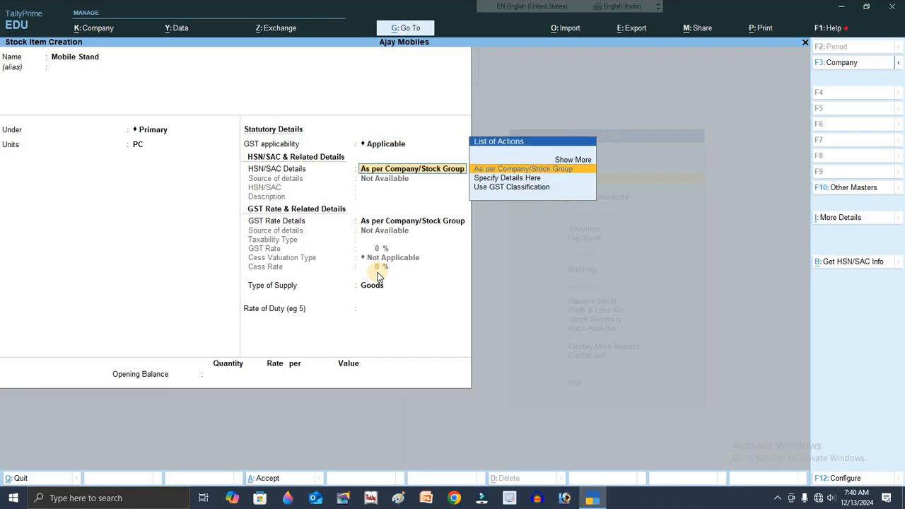
key("Down")
key("Return")
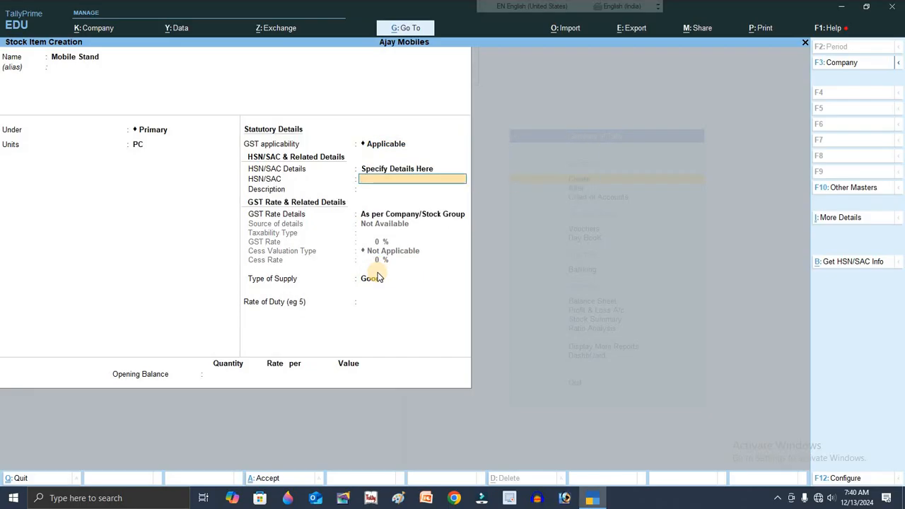
type("5545554")
key("BackSpace")
key("Return")
Specify the GST rate details on the item as Taxable at 18% and save Mobile Stand.
key("Down")
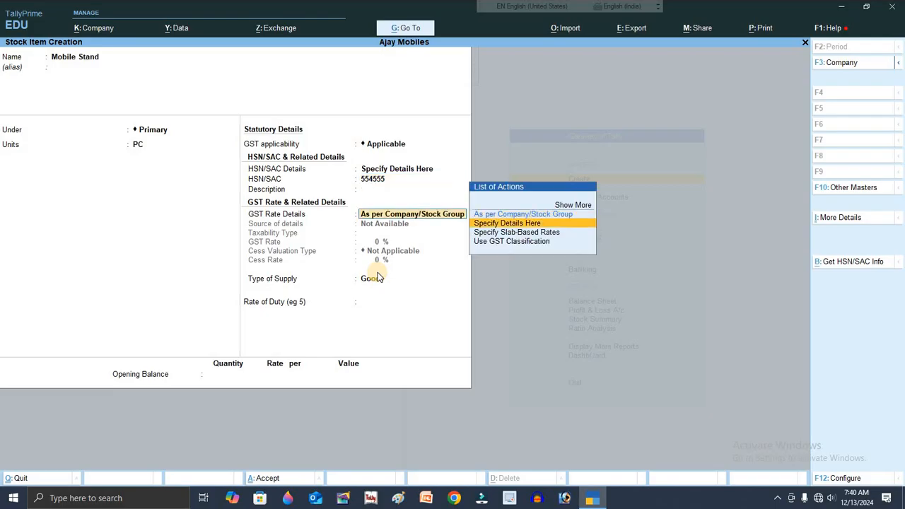
key("Return")
key("Return")
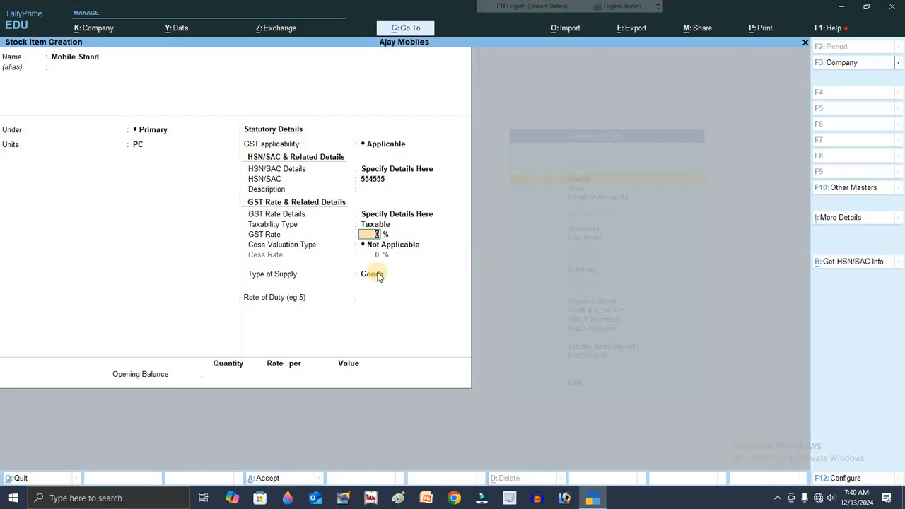
type("18")
key("Return")
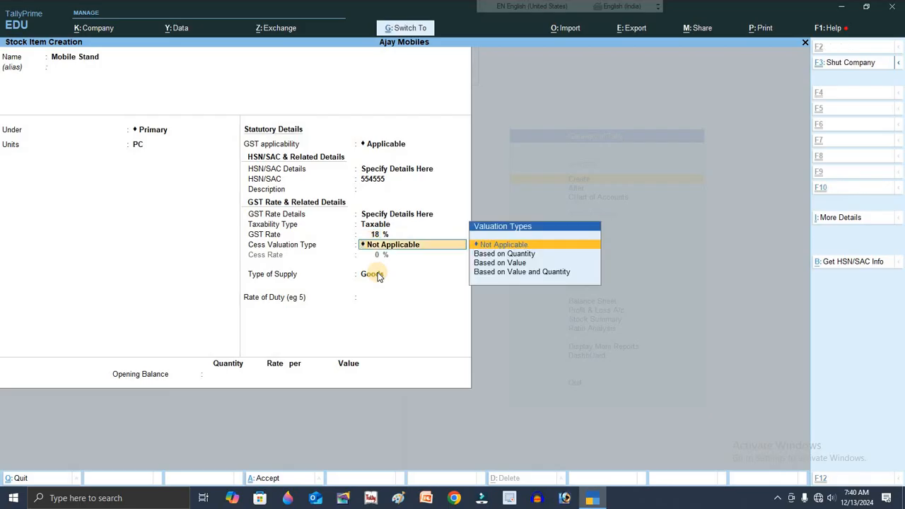
key("ctrl+a")
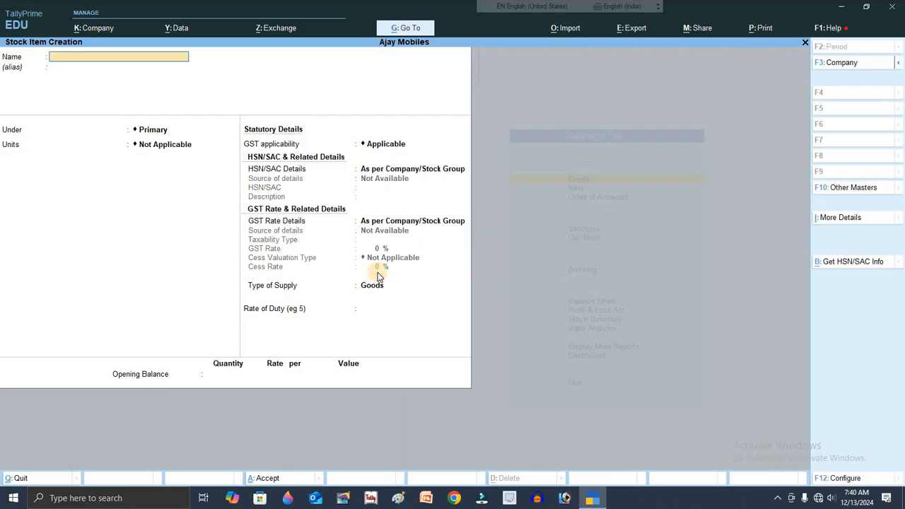
Turn multiple price levels back off in the company features and return to the Gateway of Tally.
key("F11")
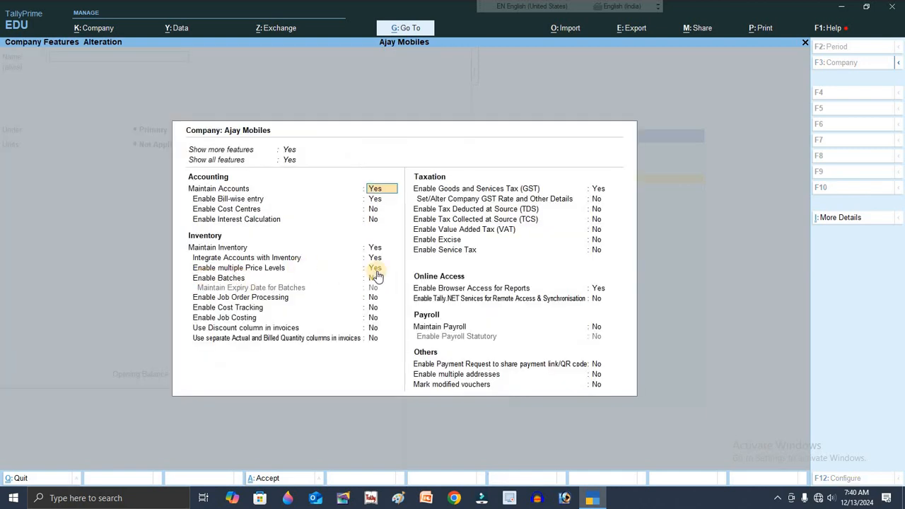
left_click(375, 270)
left_click(383, 274)
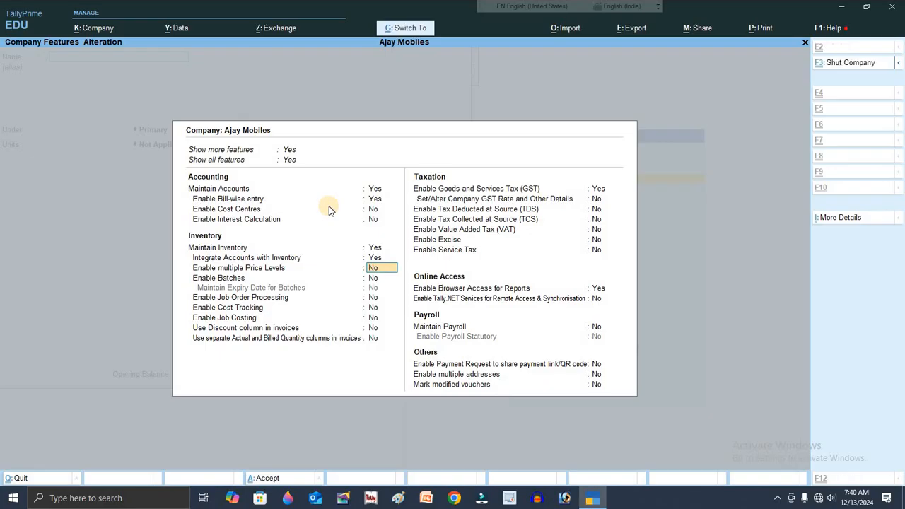
key("ctrl+a")
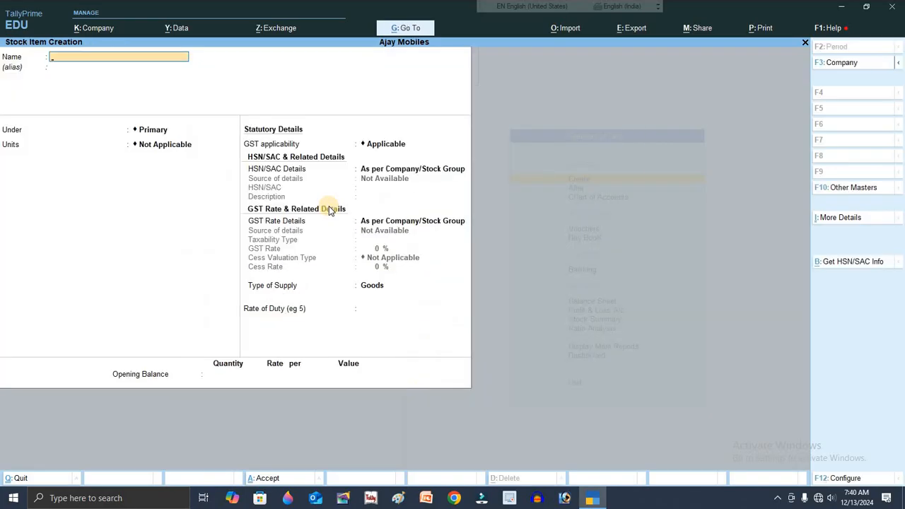
key("Escape")
key("Escape")
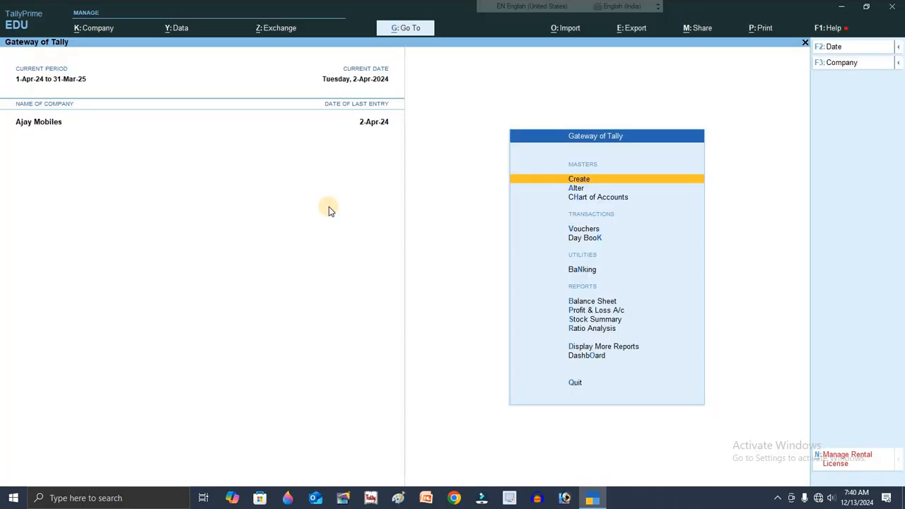
key("v")
key("Escape")
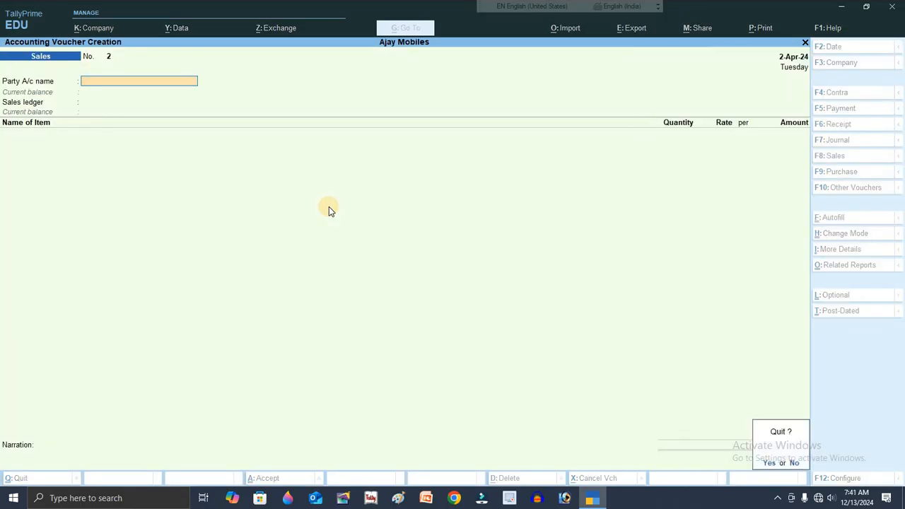
key("y")
key("Up")
key("Up")
key("Up")
key("Return")
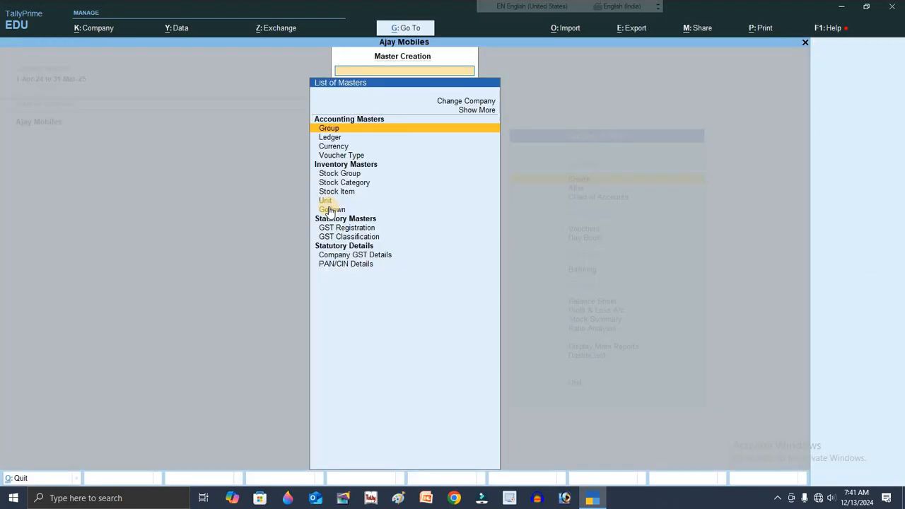
key("Down")
key("Down")
key("Down")
key("Down")
key("Down")
key("Escape")
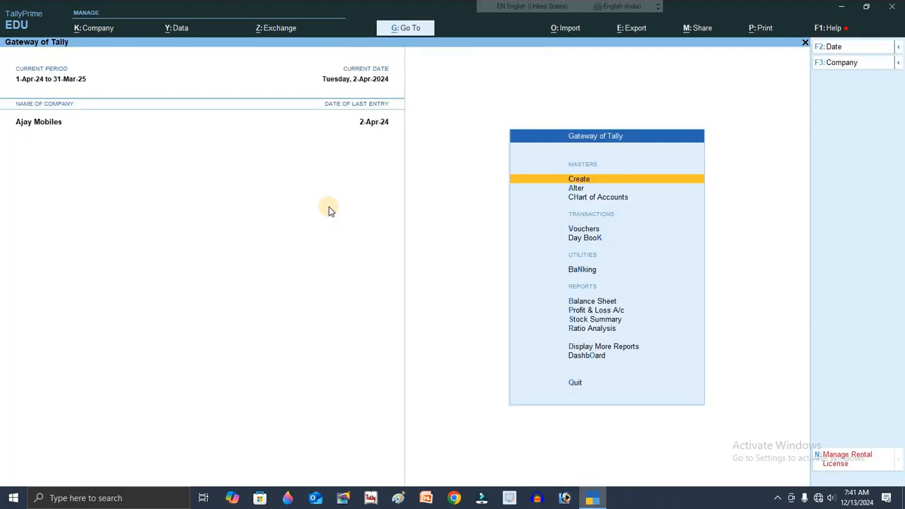
Open the stock item Mobile Stand for alteration.
key("Down")
key("Return")
key("Down")
key("Down")
key("Down")
key("Down")
key("Down")
key("Down")
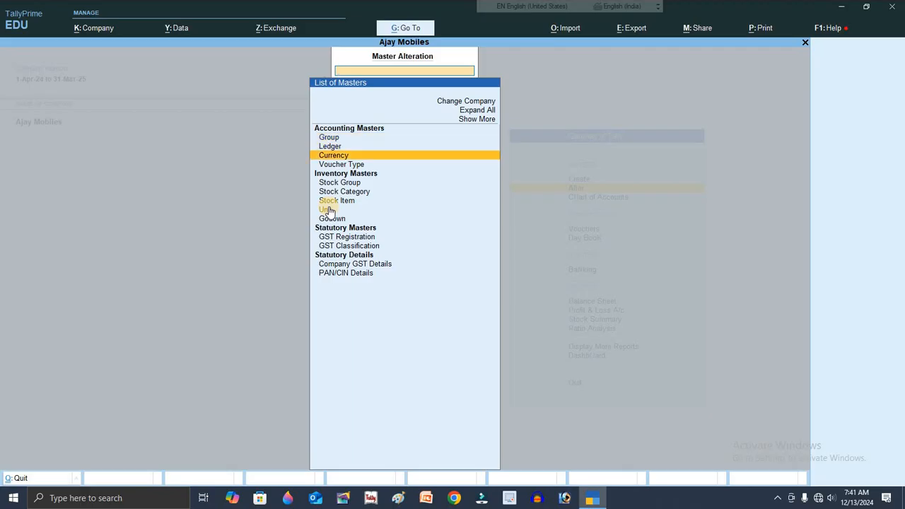
key("Return")
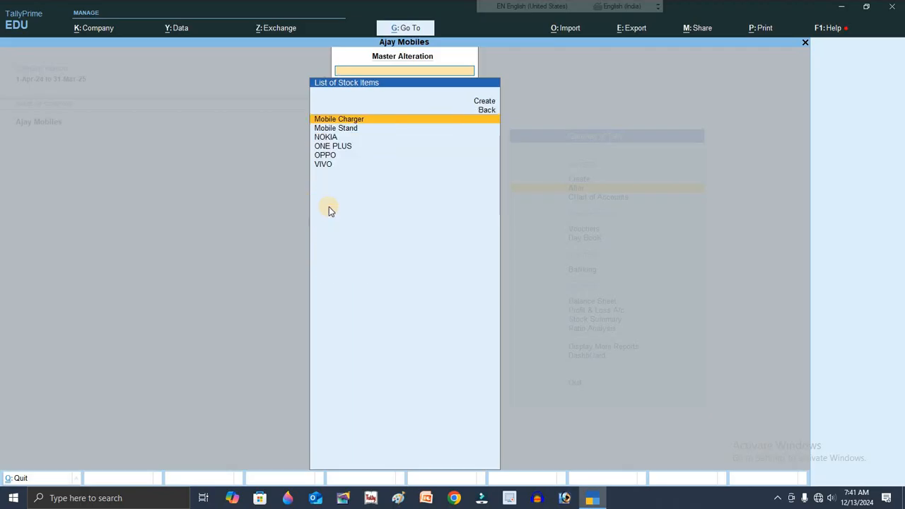
key("Down")
key("Down")
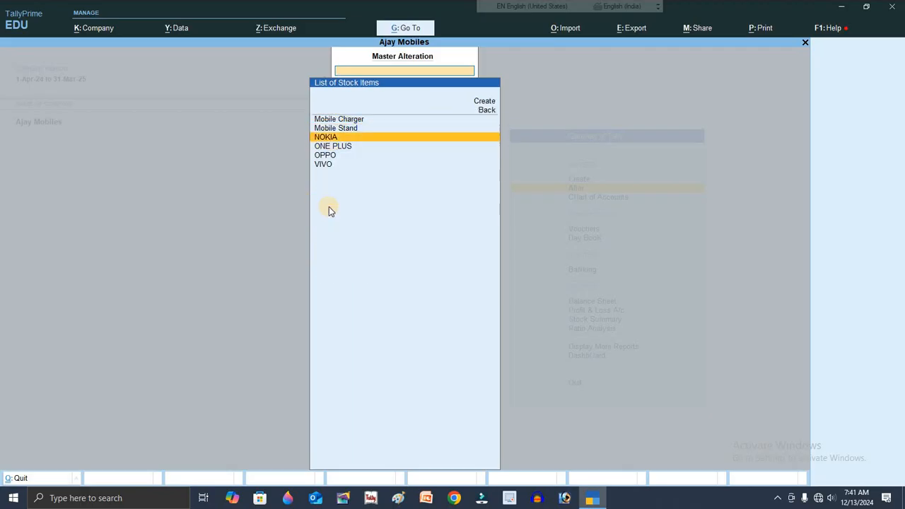
key("Up")
key("Return")
Enable the use of alternate units in the stock item configuration and save it.
key("F12")
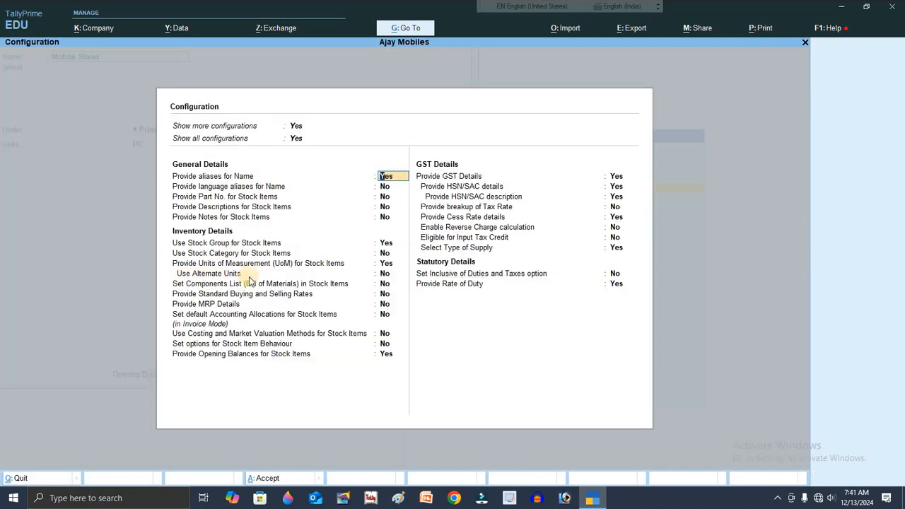
left_click(384, 275)
key("y")
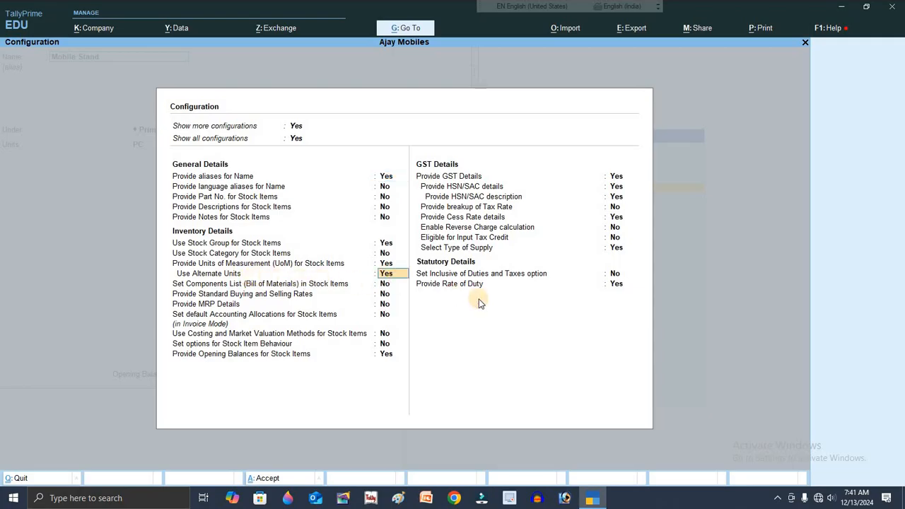
key("ctrl+a")
Keep PC as Mobile Stand's main unit and choose dzn as its alternate unit.
key("Return")
key("Return")
key("Return")
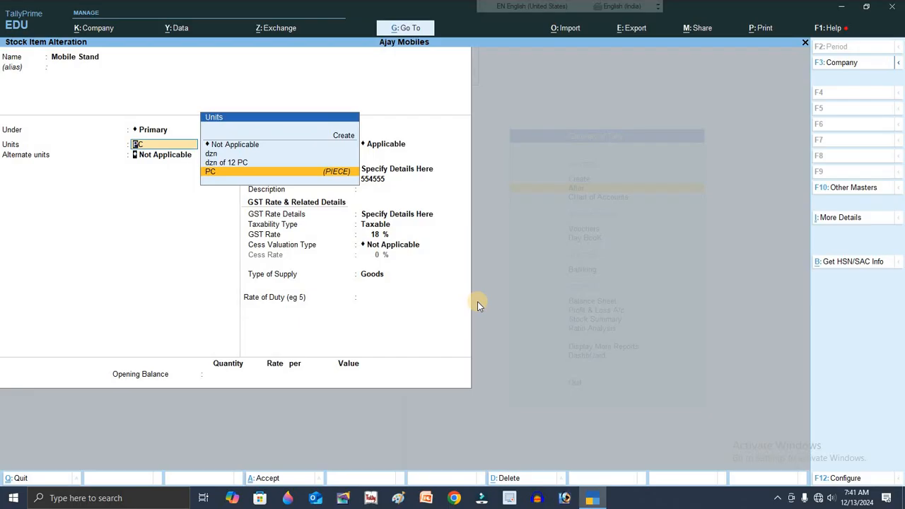
key("Return")
key("Down")
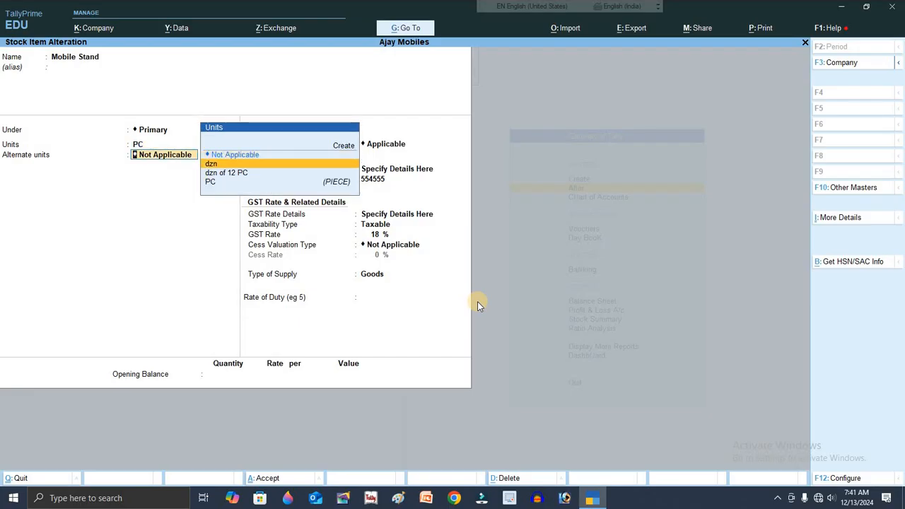
key("Return")
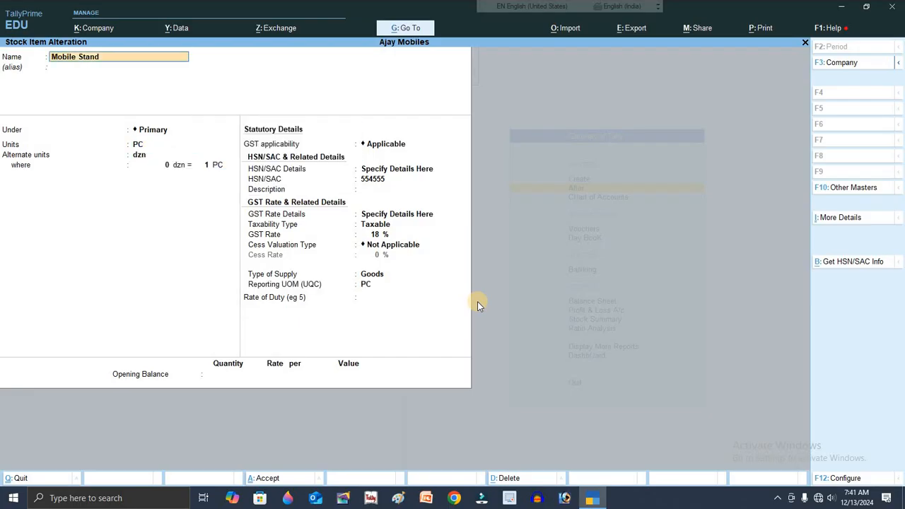
Define the alternate unit conversion as 1 dzn = 12 PC, save Mobile Stand and return to the Gateway of Tally.
key("Return")
key("Return")
key("Return")
key("Return")
key("Return")
type("1")
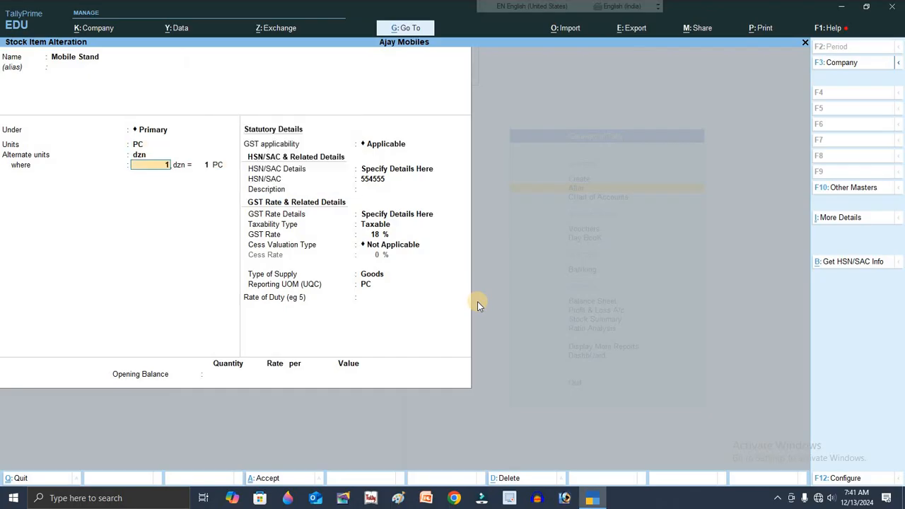
key("Return")
type("12")
key("Return")
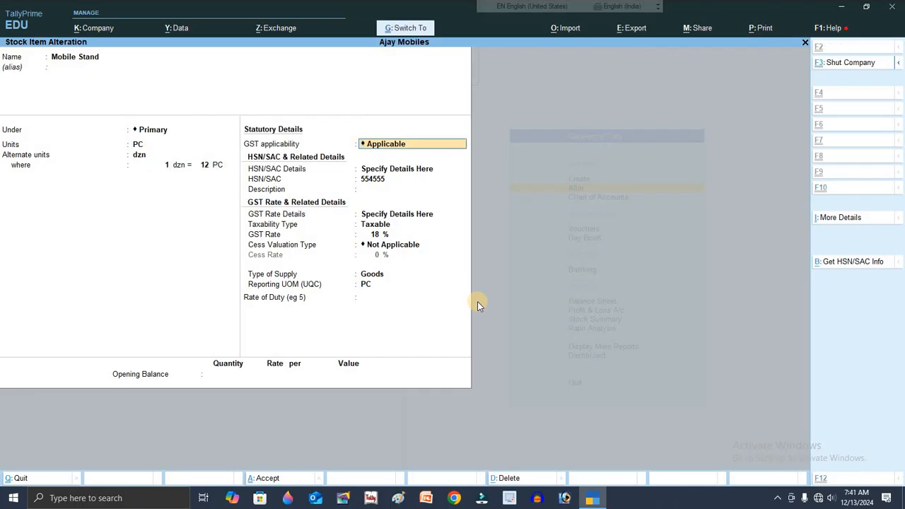
key("ctrl+a")
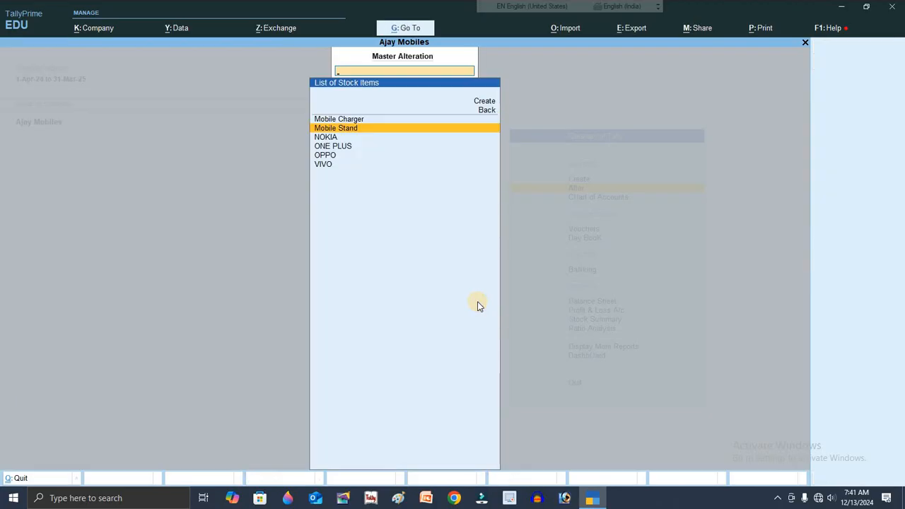
key("Escape")
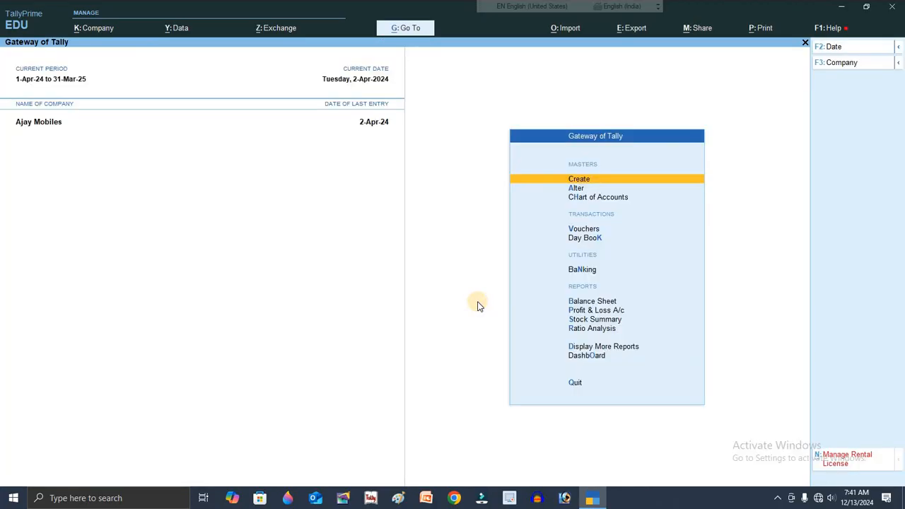
Start a purchase voucher with supplier invoice number 542 dated 2-Apr-24.
key("v")
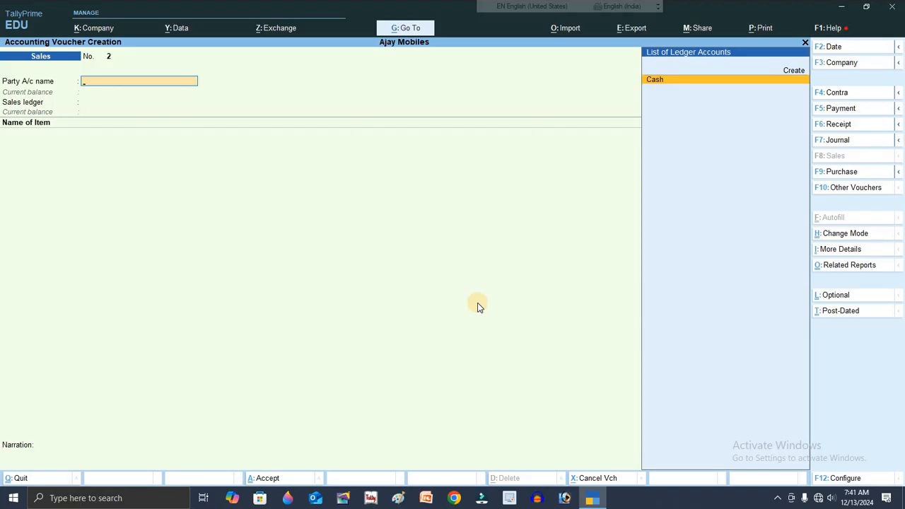
key("F9")
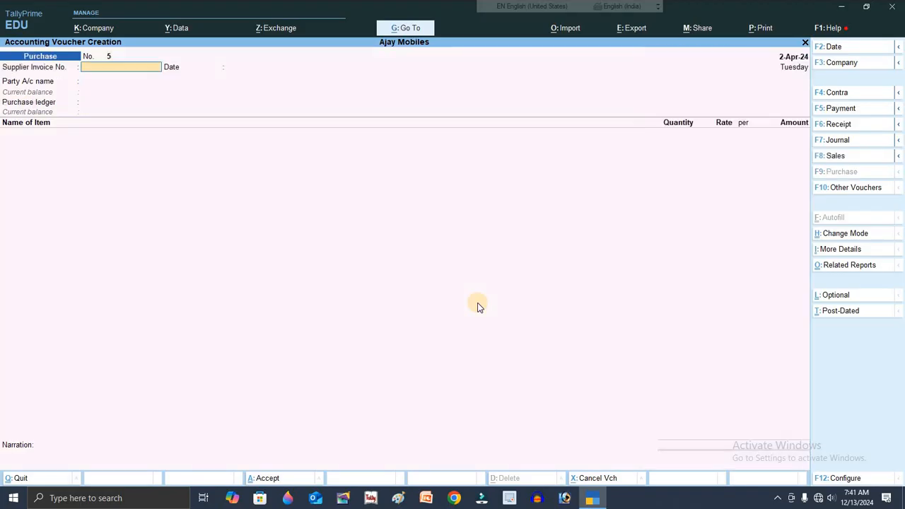
type("542")
key("Return")
key("Return")
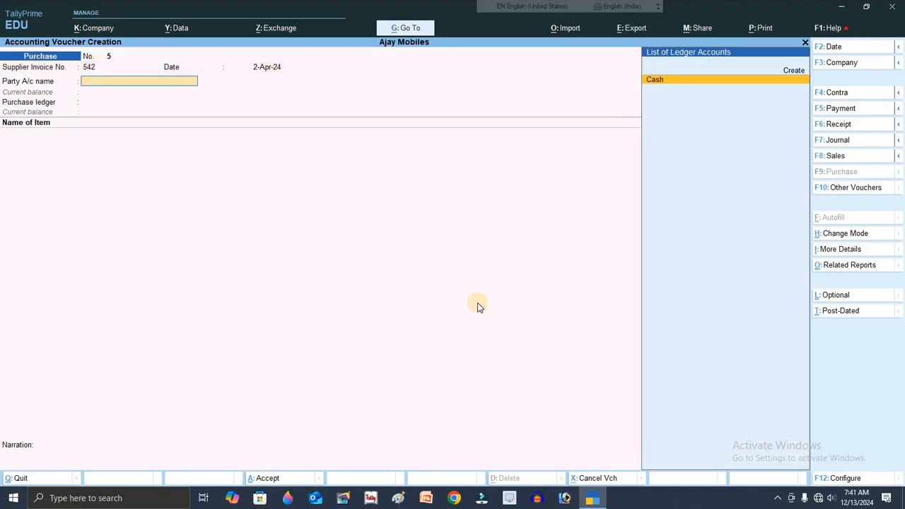
Choose Cash as the party, set its GST registration type to Regular, and enter the supplier's GSTIN.
key("Return")
key("Return")
key("Return")
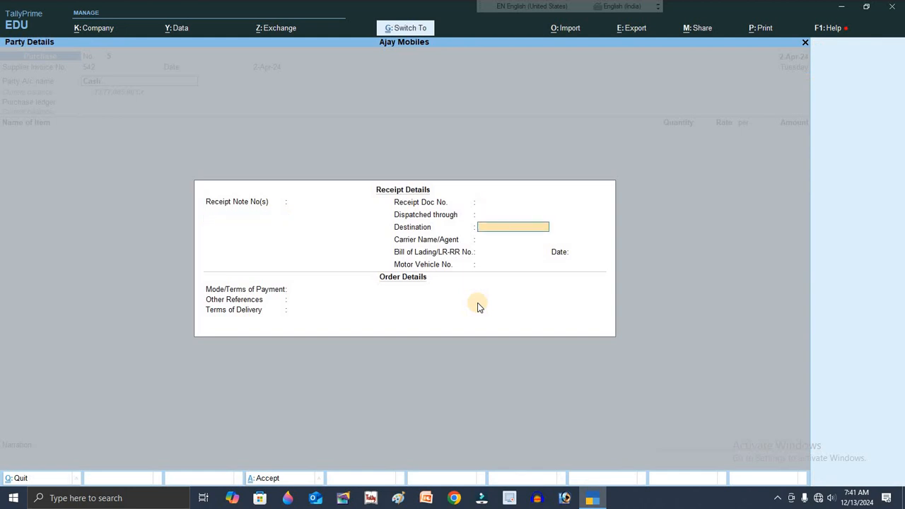
key("ctrl+a")
key("Return")
key("Return")
key("Return")
key("Return")
key("Up")
key("Return")
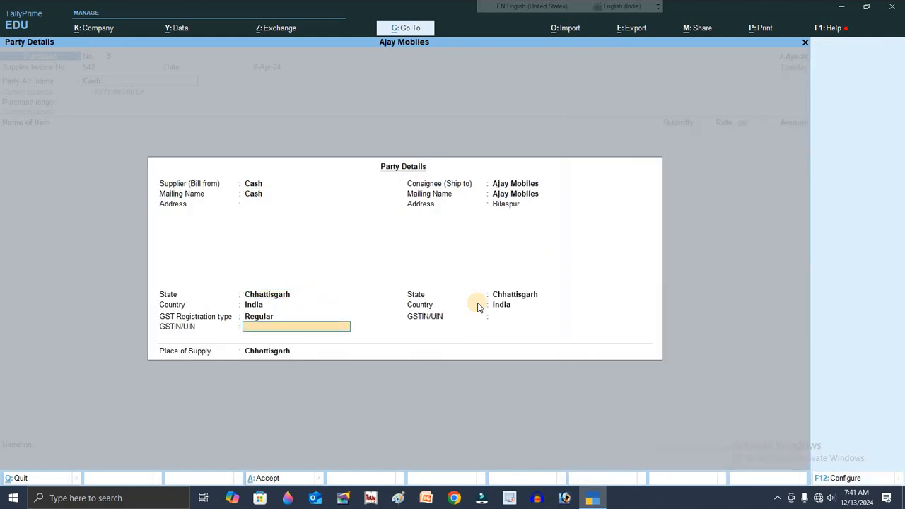
type("22JHJHJHKHKJHJK")
key("Return")
key("ctrl+a")
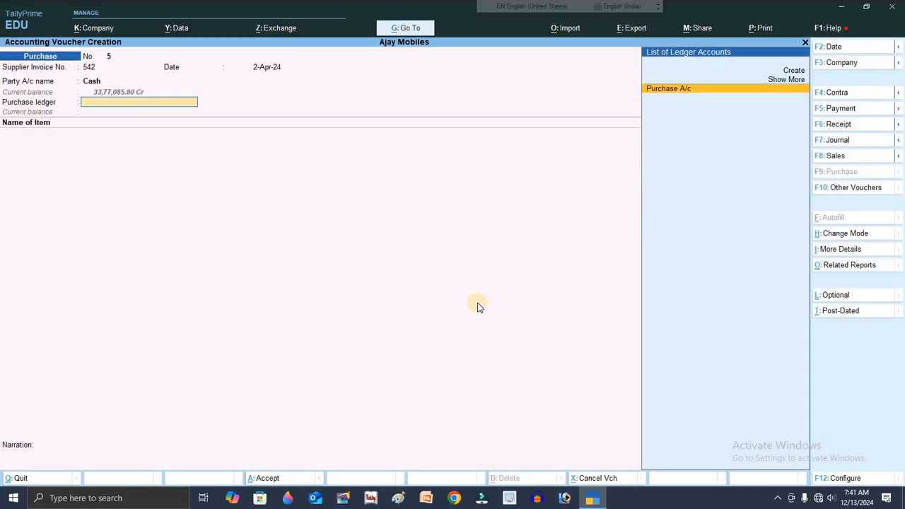
Choose Purchase A/c as the purchase ledger and add Mobile Stand, allocated to Main Location.
key("Return")
key("Down")
key("Down")
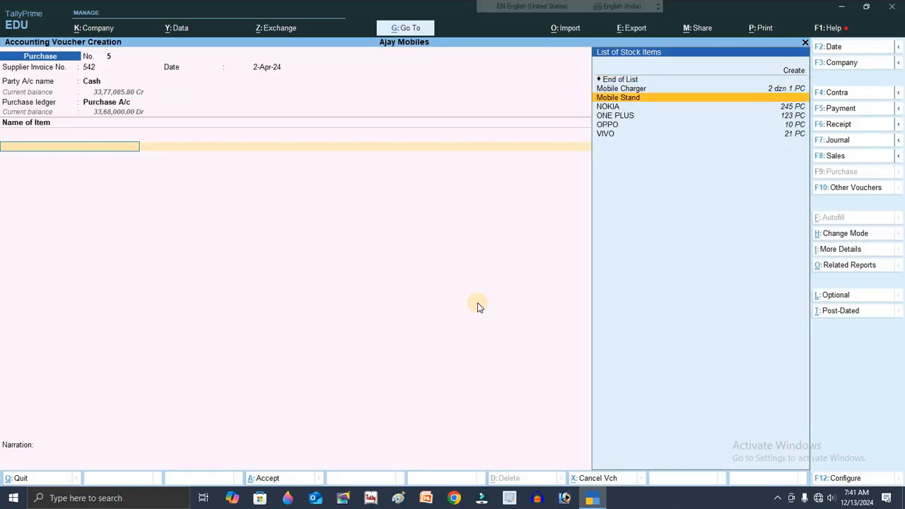
key("Return")
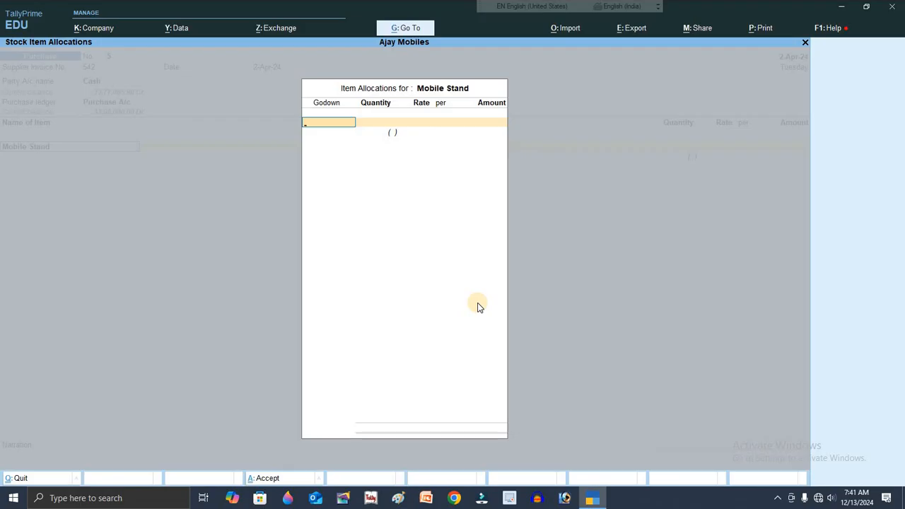
key("Down")
key("Down")
key("Return")
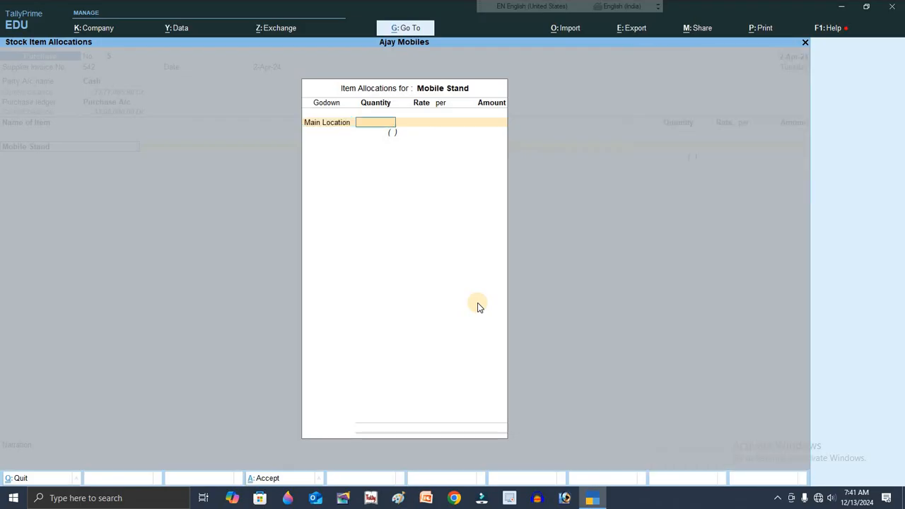
Try quantities of 100, 120 and 134 PC for Mobile Stand to compare their dozen equivalents.
type("100")
key("Return")
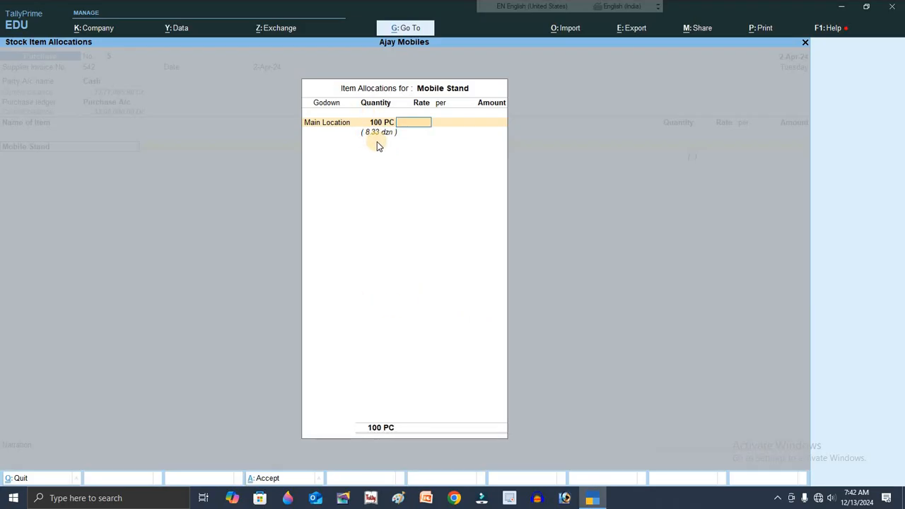
key("BackSpace")
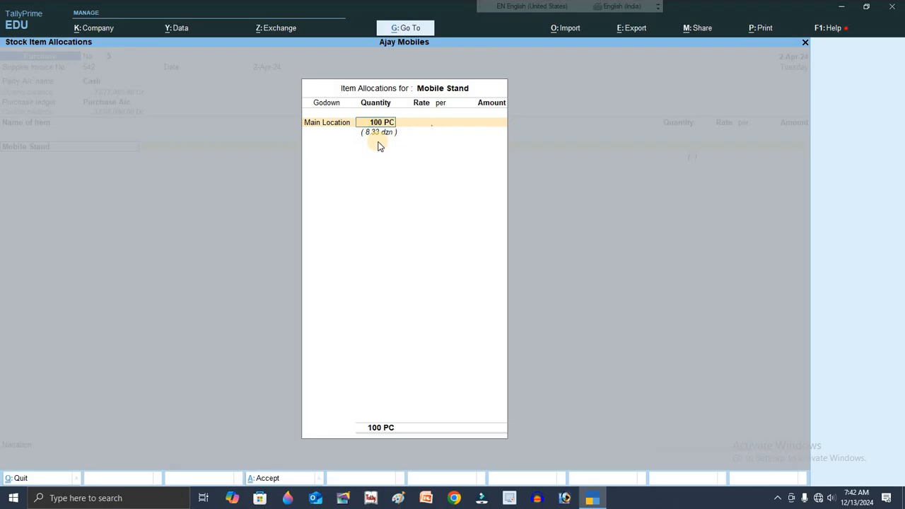
type("120")
key("Return")
key("BackSpace")
type("1")
type("34")
key("Return")
Set the Mobile Stand quantity to 66 PC at a rate of 500 per PC and finish the item allocation.
key("BackSpace")
type("66")
key("Return")
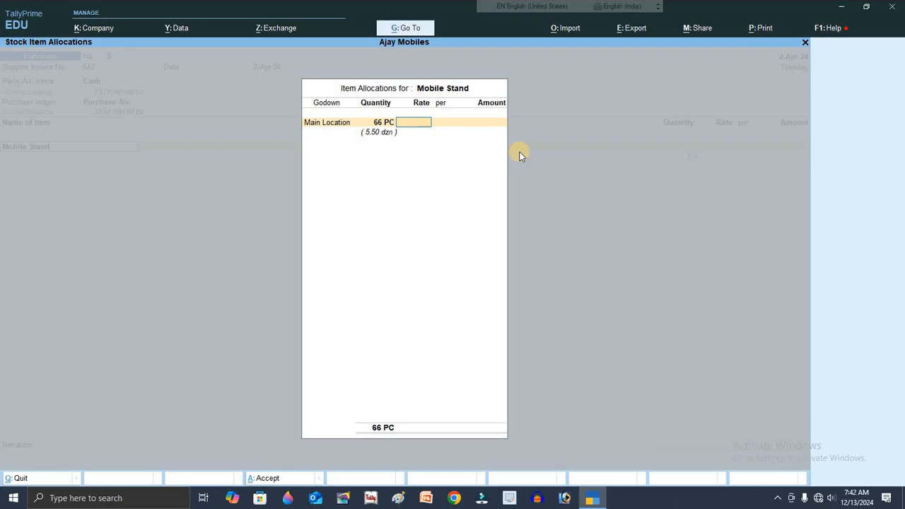
type("500")
key("Return")
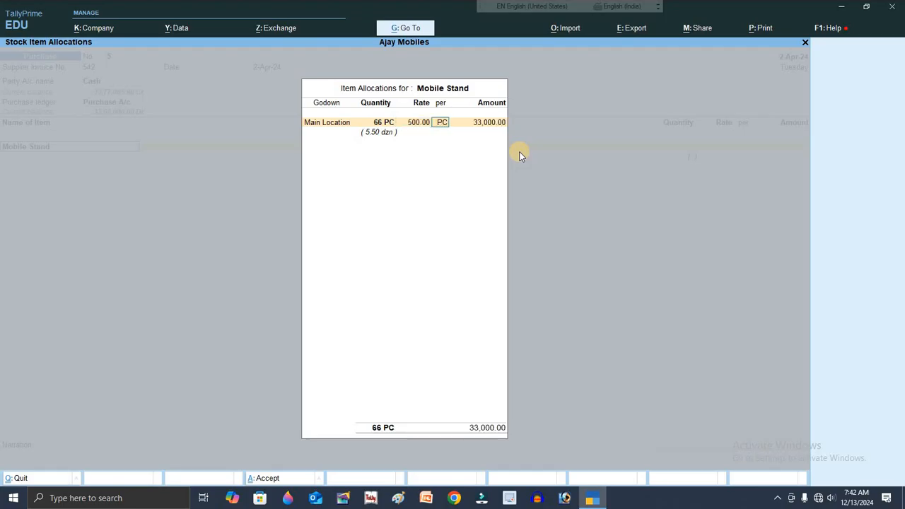
key("Return")
key("Return")
key("Return")
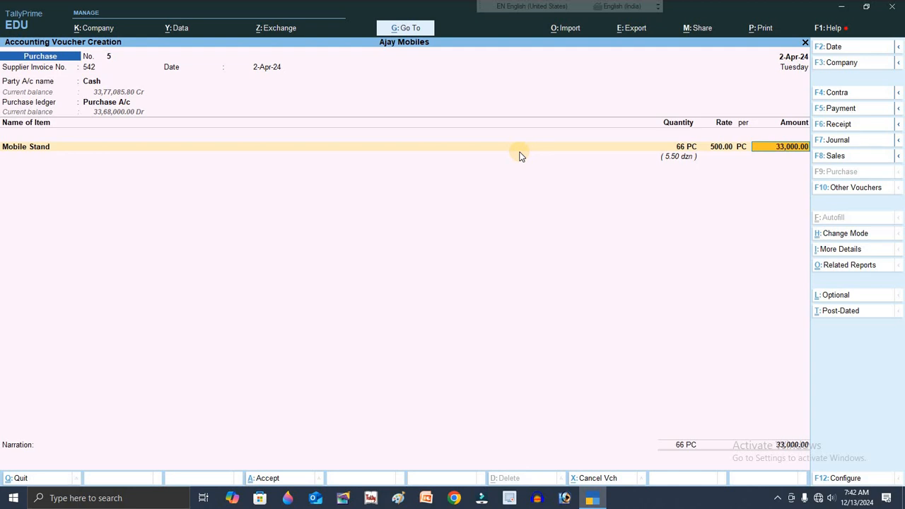
Try to accept the purchase voucher without any tax ledgers.
key("ctrl")
key("alt+p")
key("Return")
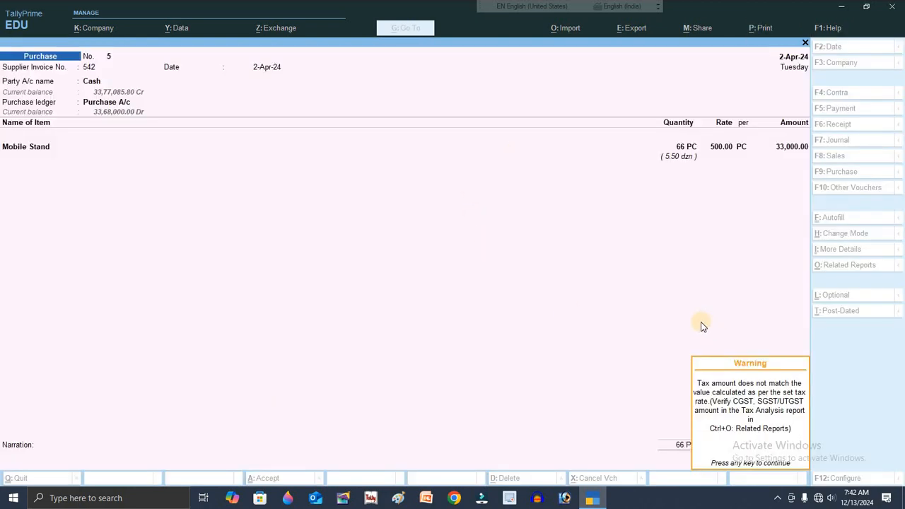
key("Return")
key("Escape")
key("Return")
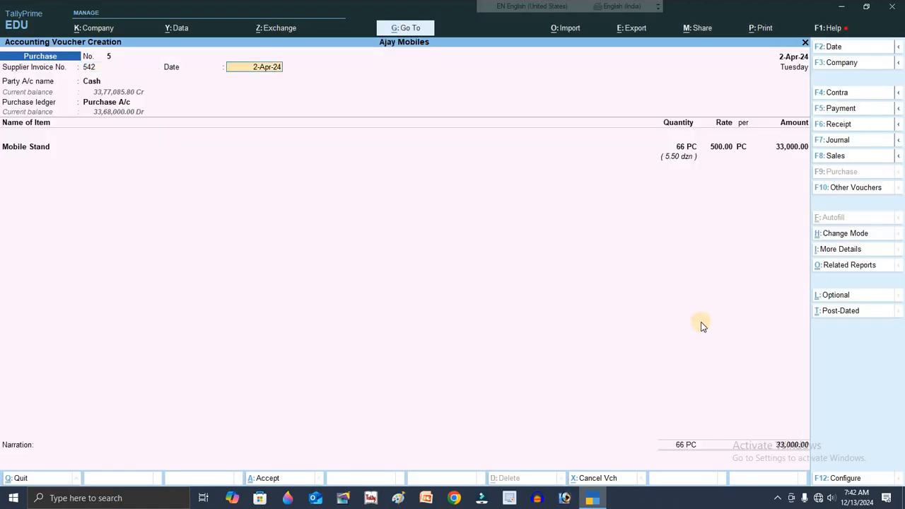
Reconfirm the purchase voucher's date, the Cash party, and the receipt and party details.
key("Return")
key("Return")
key("Return")
key("Return")
key("Return")
key("Return")
key("Return")
key("Return")
key("Return")
key("Return")
key("Return")
key("Return")
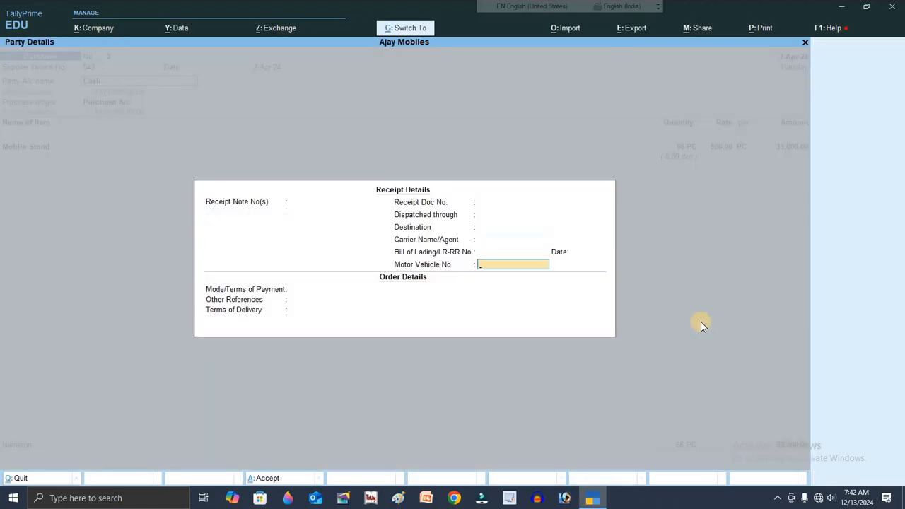
key("ctrl")
key("ctrl")
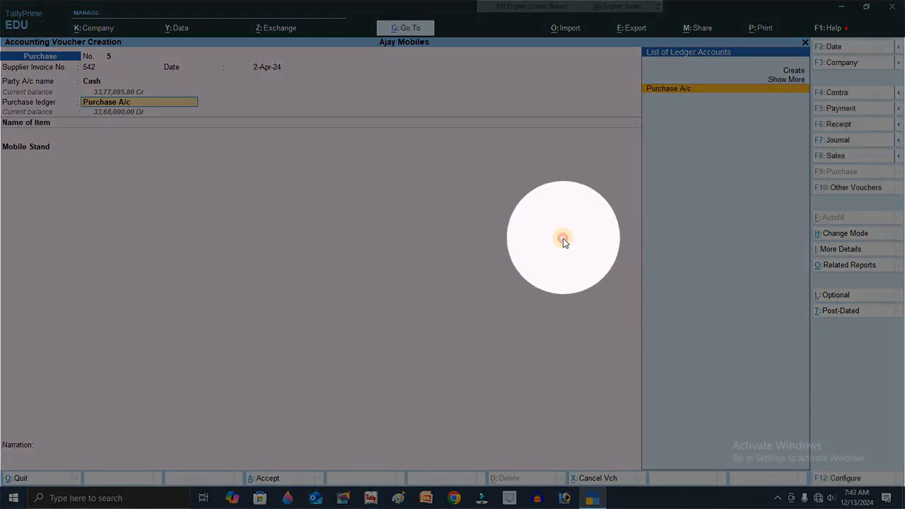
Reconfirm the Purchase A/c ledger and the Mobile Stand line, continuing to the tax ledger entry below it.
key("Return")
key("Return")
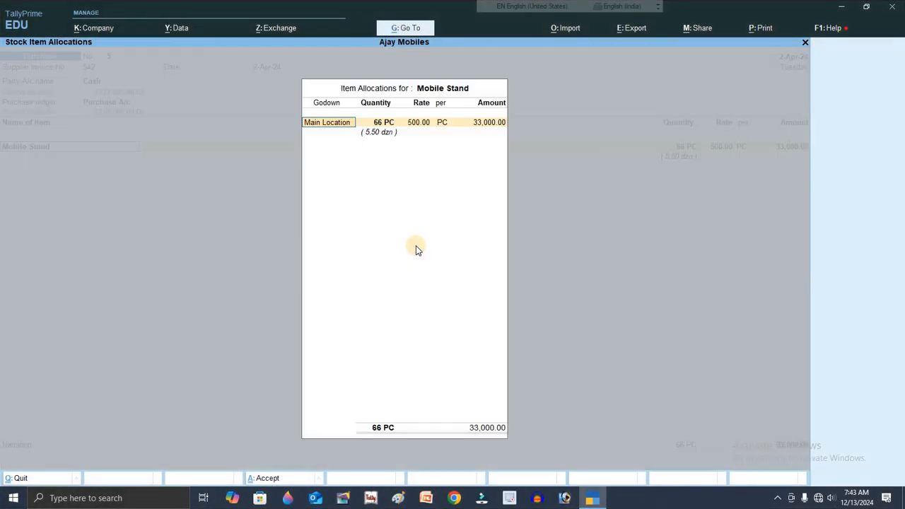
key("Return")
key("Return")
key("Return")
key("Return")
key("Return")
key("Return")
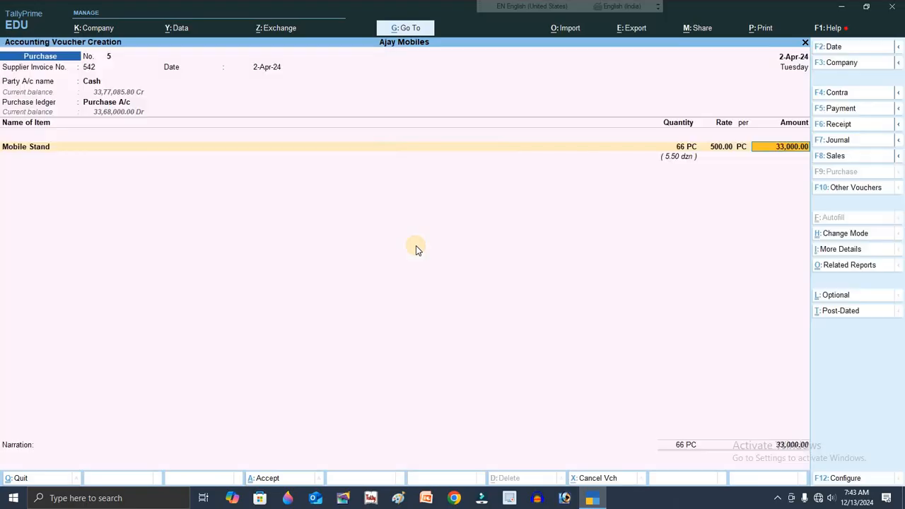
key("Return")
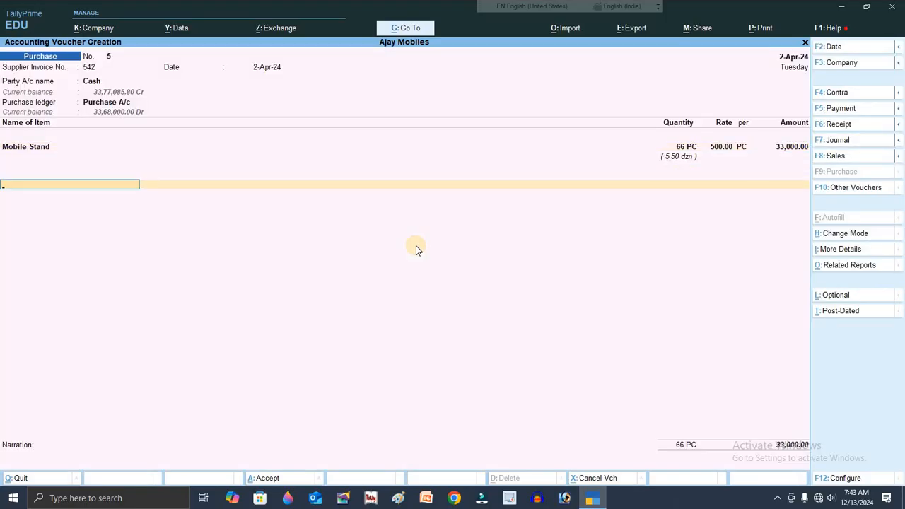
Add the CGST and SGST ledgers to the purchase voucher below the Mobile Stand line.
type("c")
key("Return")
key("Return")
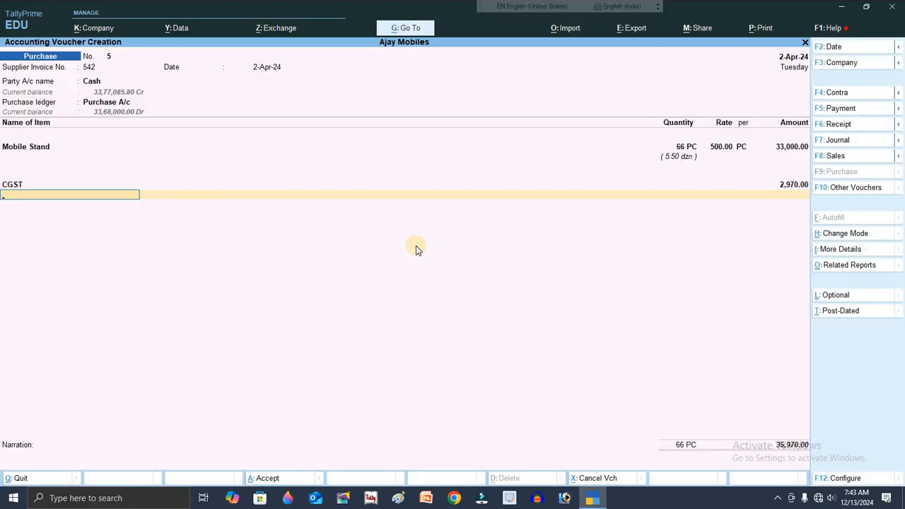
type("s")
key("Return")
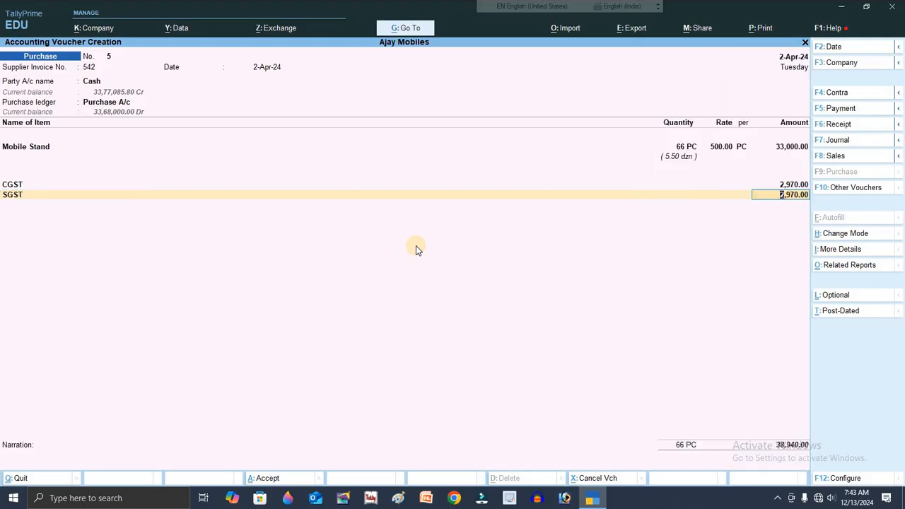
Preview the purchase bill for Mobile Stand at both zoom levels and close it to finish the purchase voucher.
key("ctrl+p")
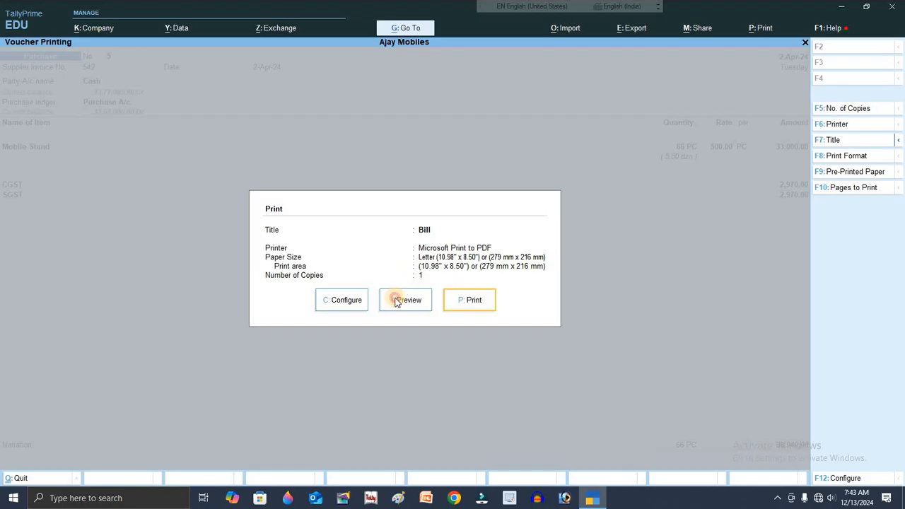
left_click(398, 300)
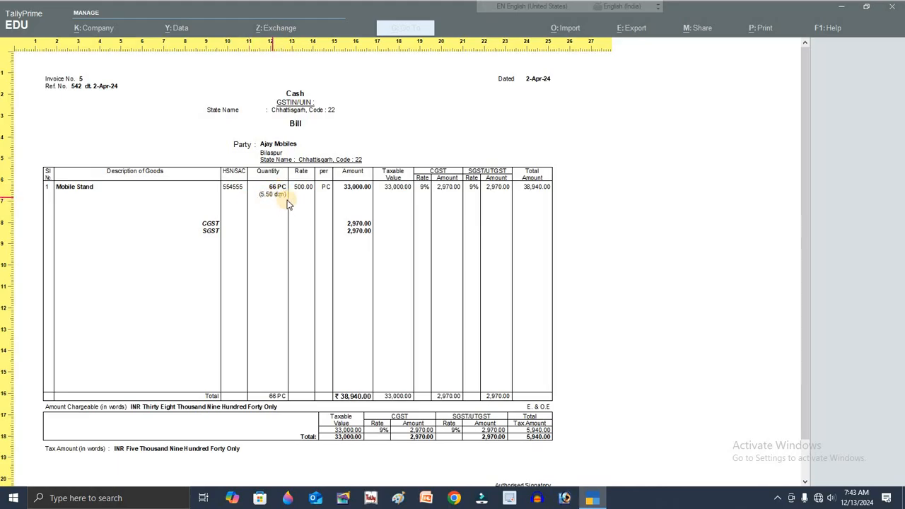
key("alt+z")
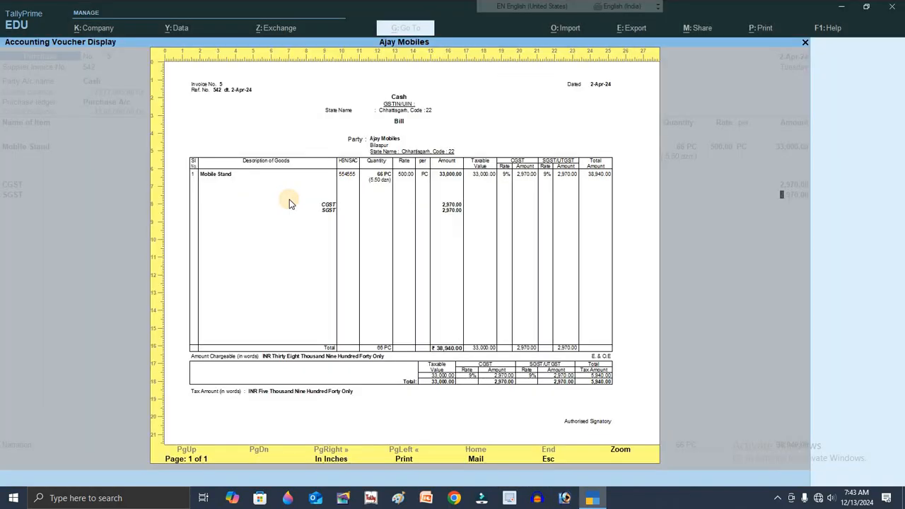
key("Escape")
key("Escape")
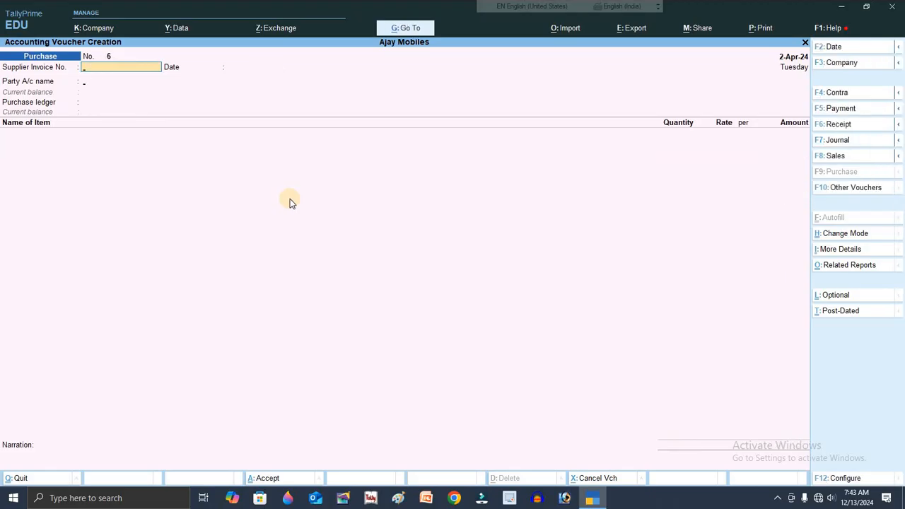
Start a sales voucher with Cash as the party and accept the blank dispatch details.
key("Return")
key("Return")
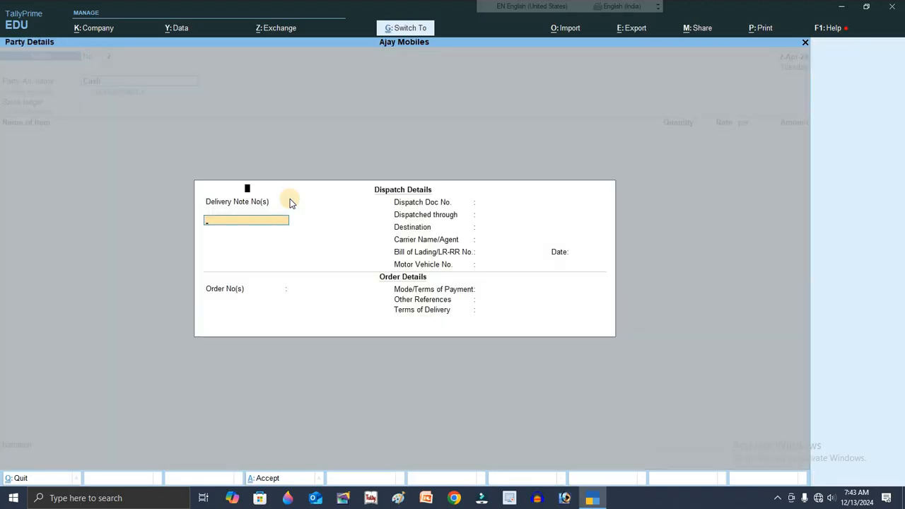
key("ctrl+a")
Set the Cash buyer's GST registration type to Regular, enter the buyer's GSTIN, and accept the party details.
key("Return")
key("Return")
key("Return")
key("Return")
key("Return")
key("Up")
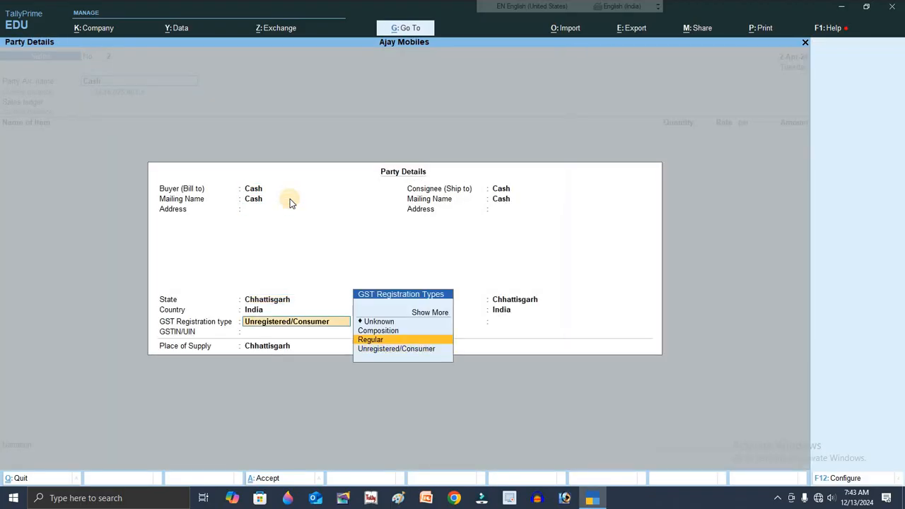
key("Return")
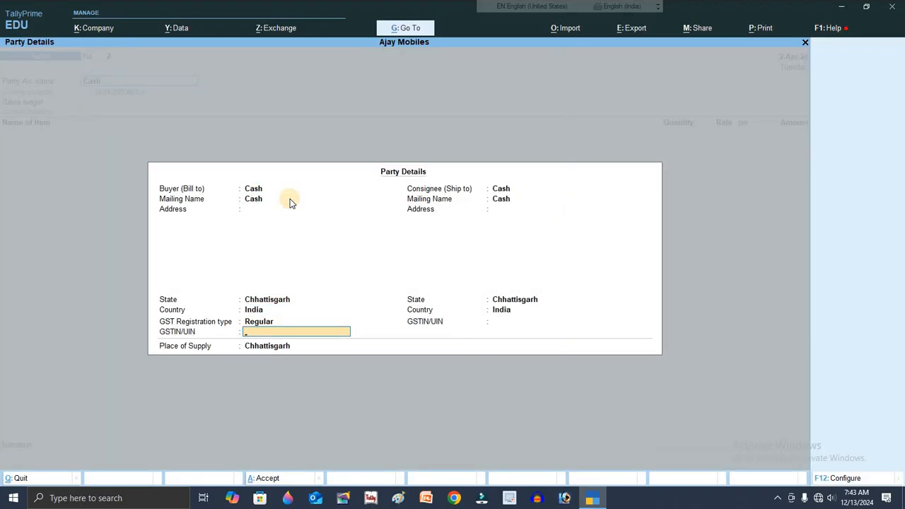
type("22TKUKFGH")
key("ctrl+a")
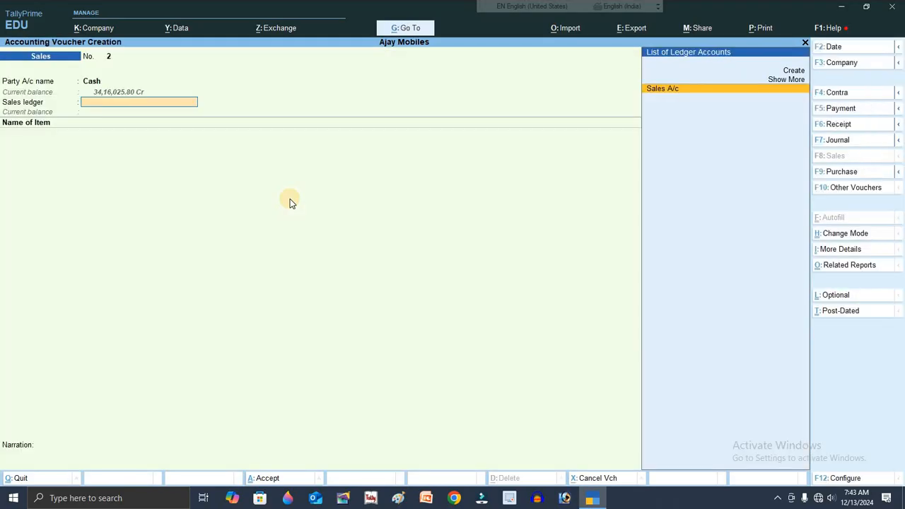
Choose the Sales A/c ledger and add Mobile Stand as the item sold.
key("Return")
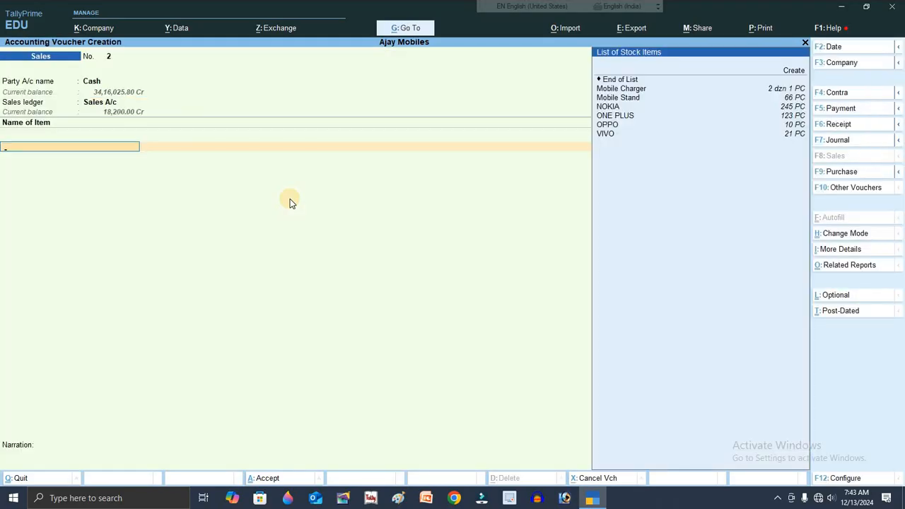
key("Down")
key("Down")
key("Return")
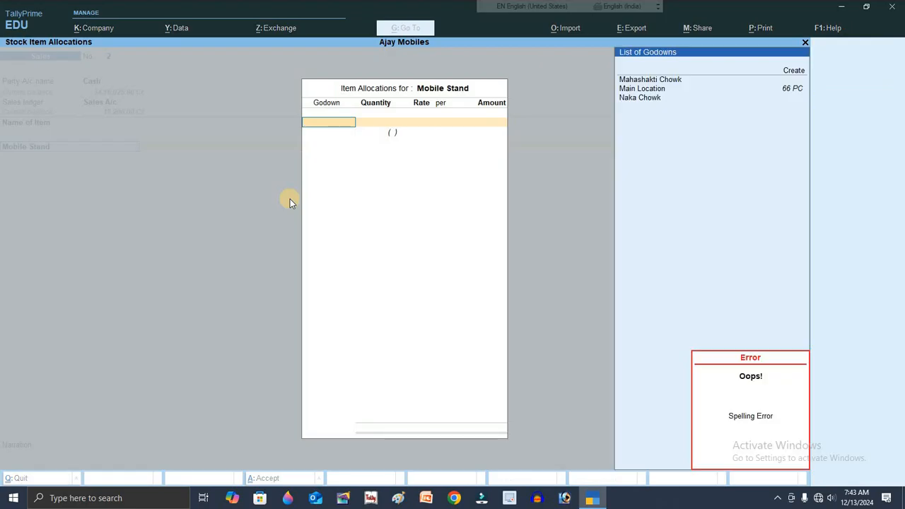
Allocate 6 PC of Mobile Stand from Main Location at a rate of 600 per PC.
key("Down")
key("Down")
key("Up")
key("Return")
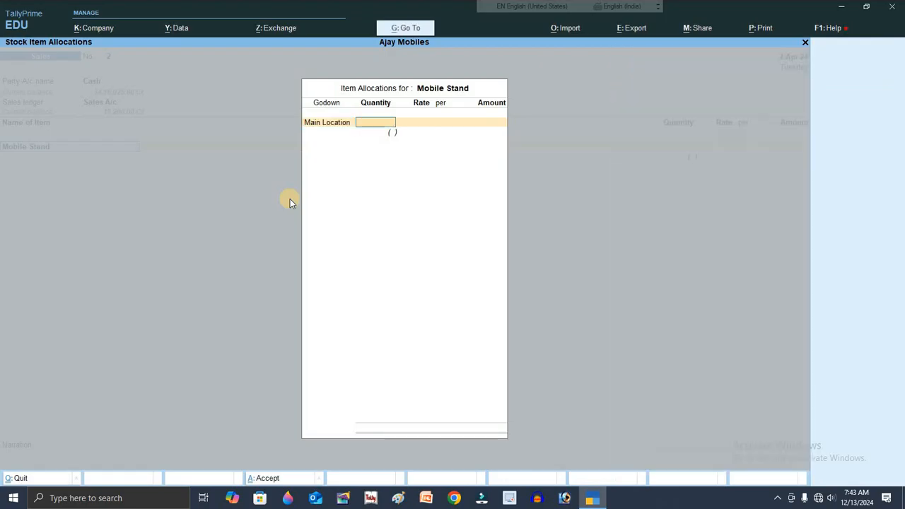
type("6")
key("Return")
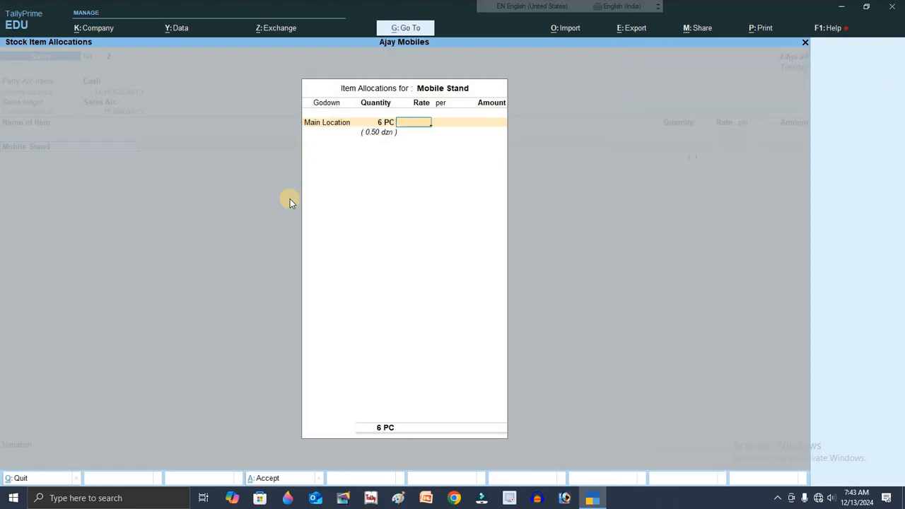
type("600")
key("Return")
key("Return")
key("Return")
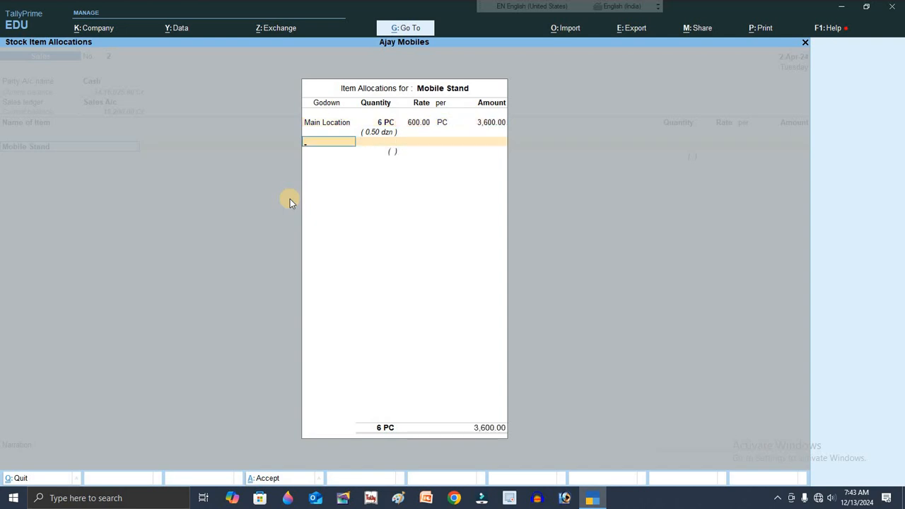
key("Return")
Try to print the sales voucher without any tax ledgers.
key("alt+p")
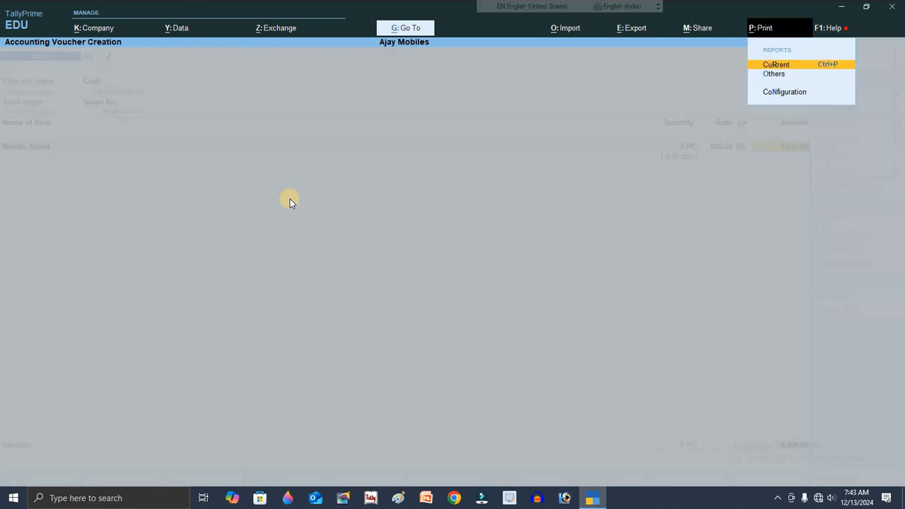
key("Escape")
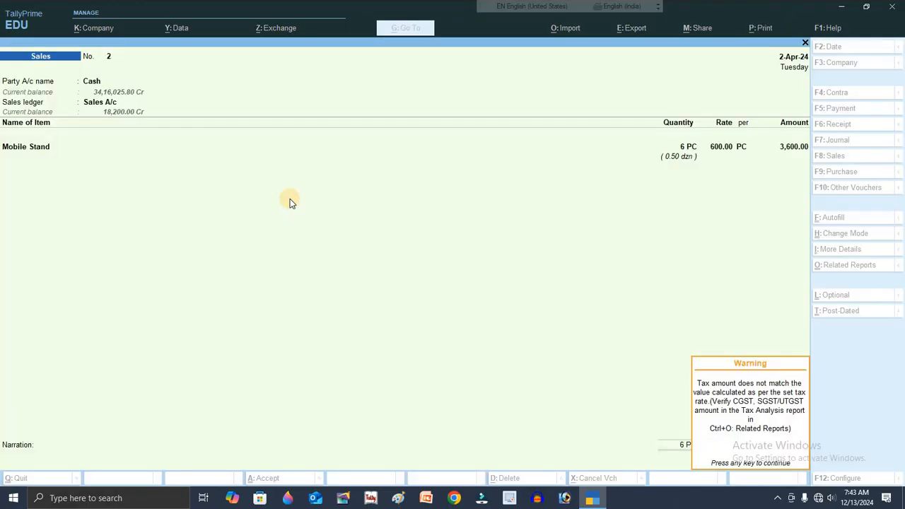
key("Return")
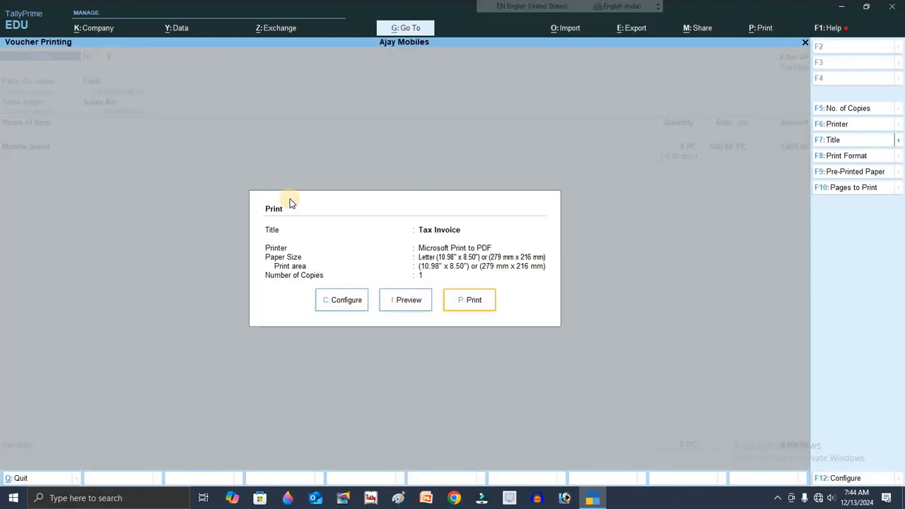
key("Return")
key("Escape")
key("Escape")
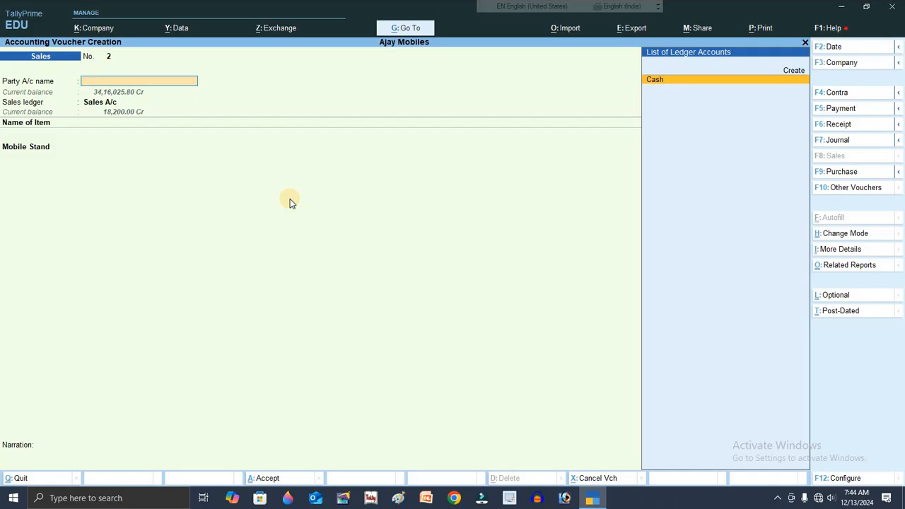
Reconfirm the sales voucher's Cash party, its dispatch and party details, and the Sales A/c ledger.
key("Return")
key("ctrl+a")
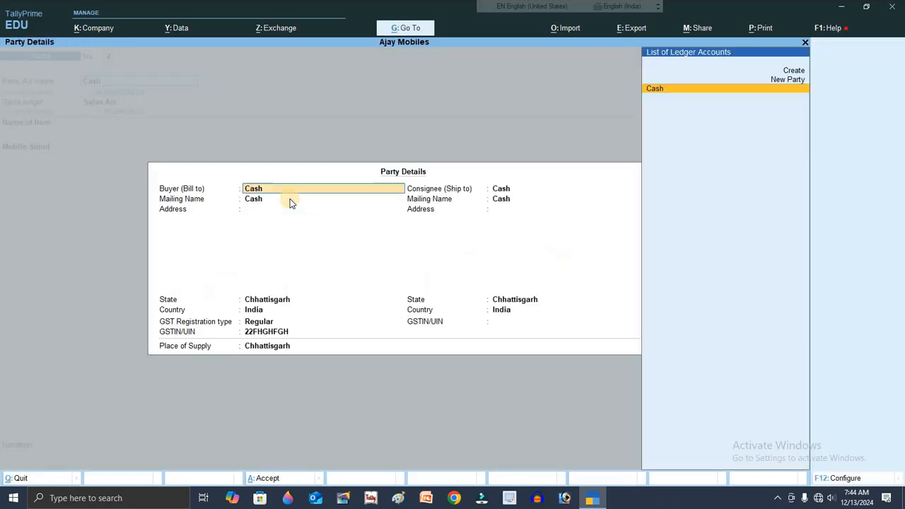
key("ctrl+a")
key("Return")
Reconfirm the Mobile Stand line and its Main Location allocation, continuing to the tax ledger entry below it.
key("Return")
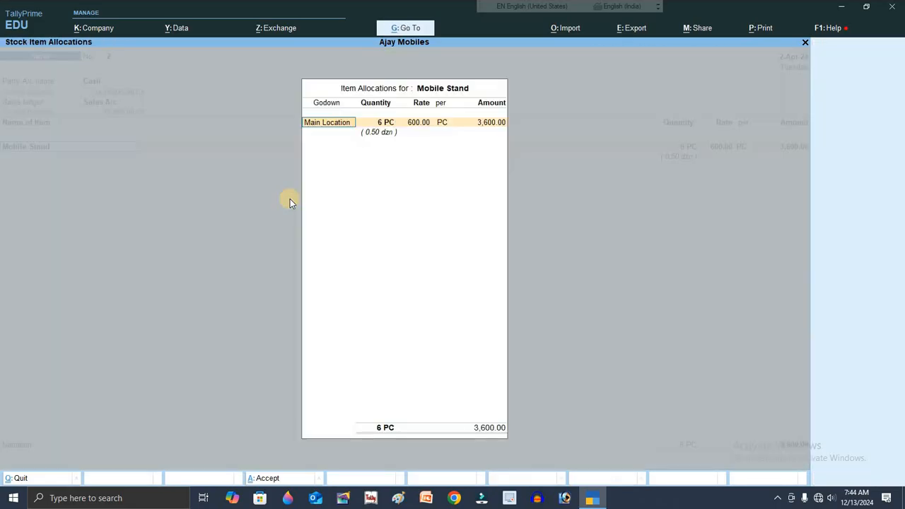
key("Return")
key("Return")
key("Return")
key("Return")
key("Return")
key("Return")
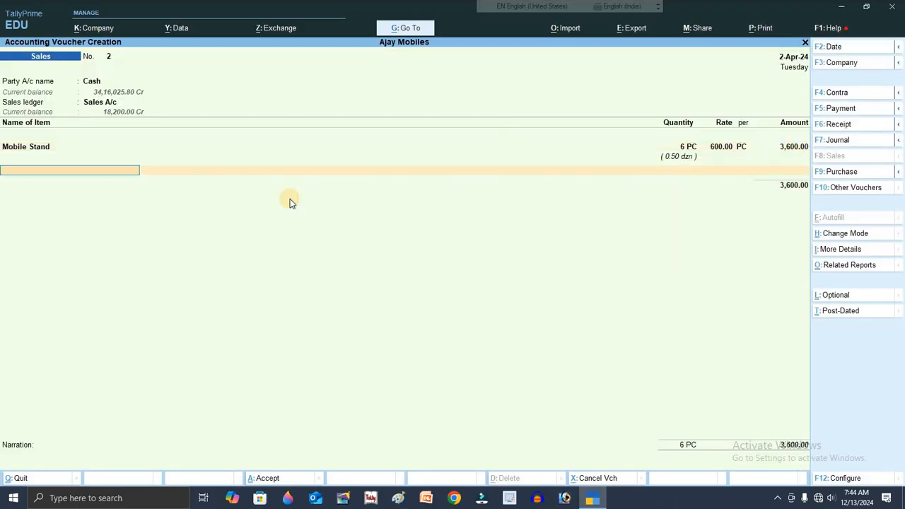
Add the CGST and SGST ledgers to the sales voucher below the Mobile Stand line.
key("Return")
key("Return")
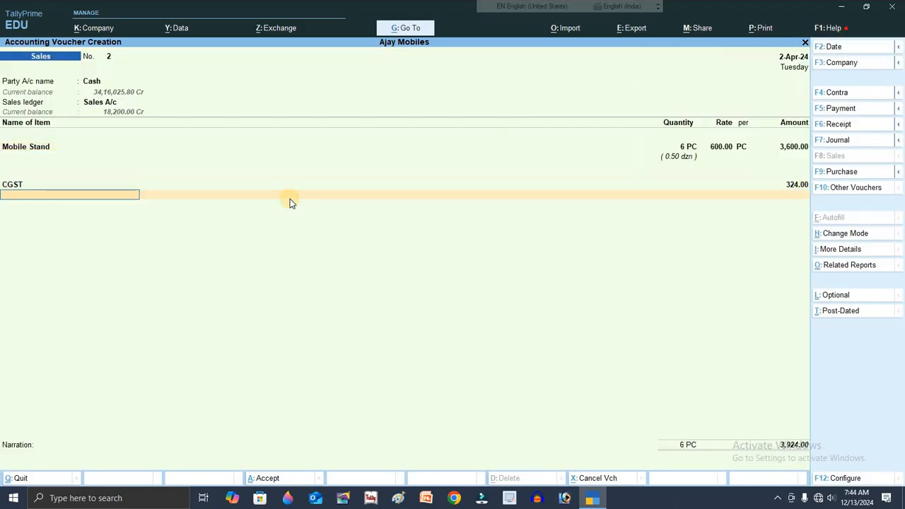
type("S")
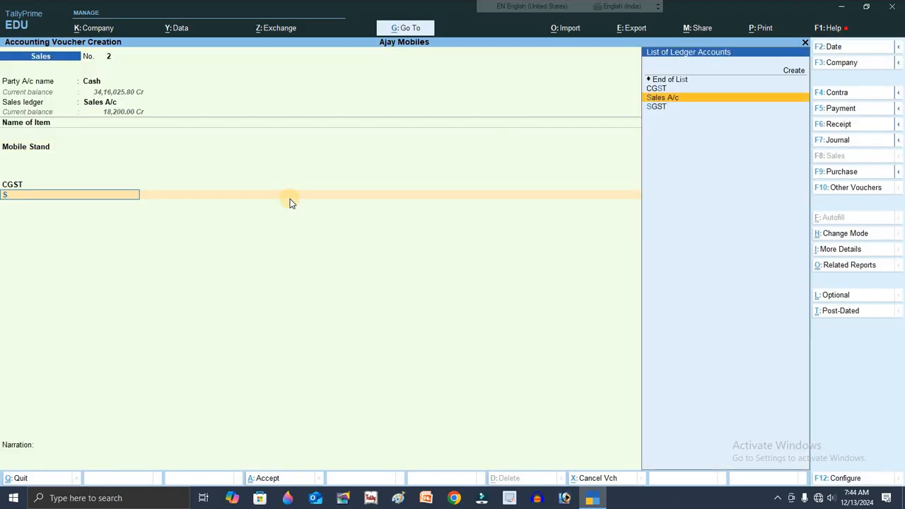
key("Down")
key("Return")
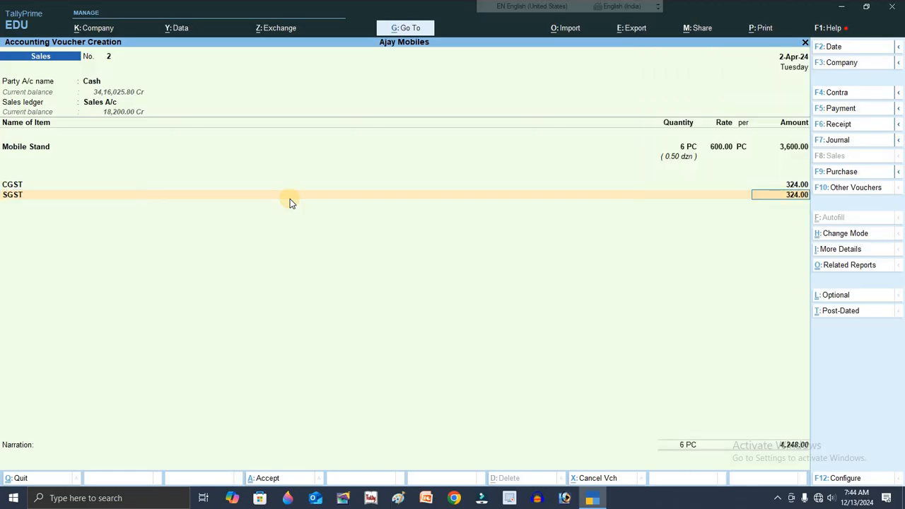
Preview the sales tax invoice, zoom in to examine the Mobile Stand quantity, and return to the voucher.
key("ctrl+p")
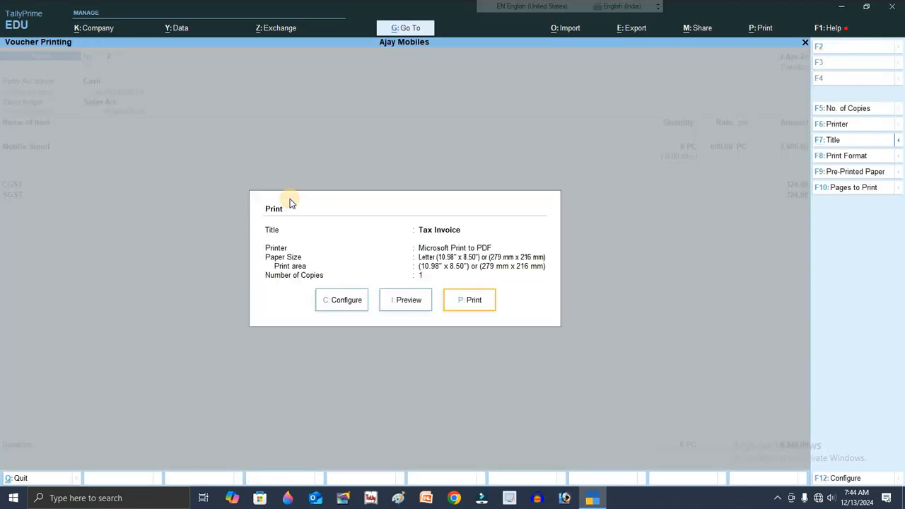
key("i")
left_click(282, 186)
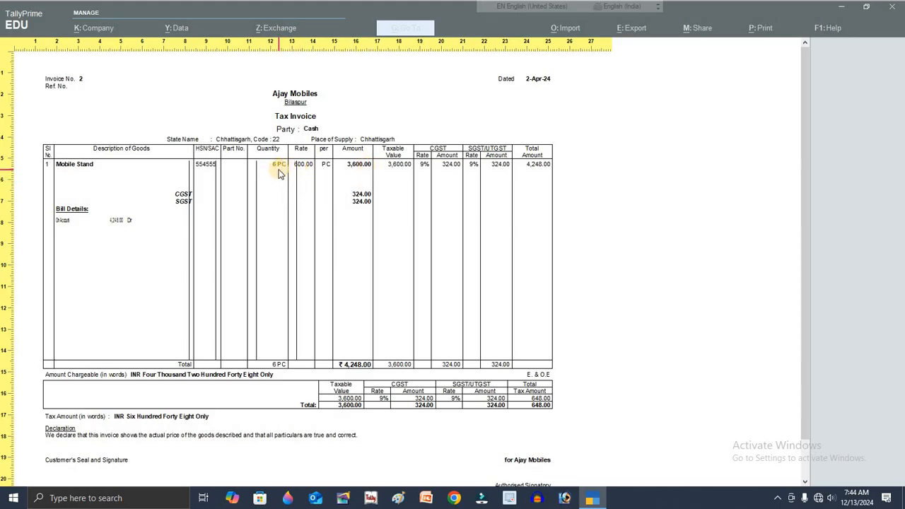
key("Escape")
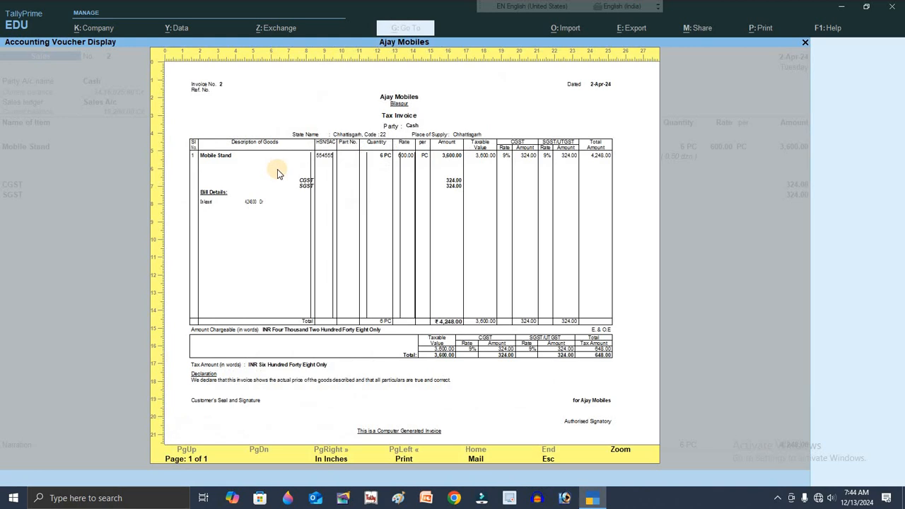
key("Escape")
key("Escape")
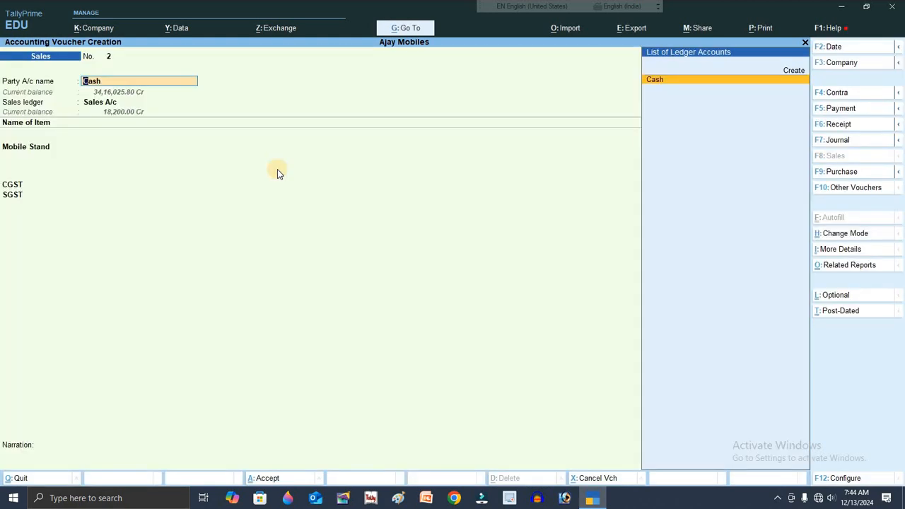
Reconfirm the Cash party and its details, accept the sales voucher, and return to the Gateway of Tally.
key("BackSpace")
key("Return")
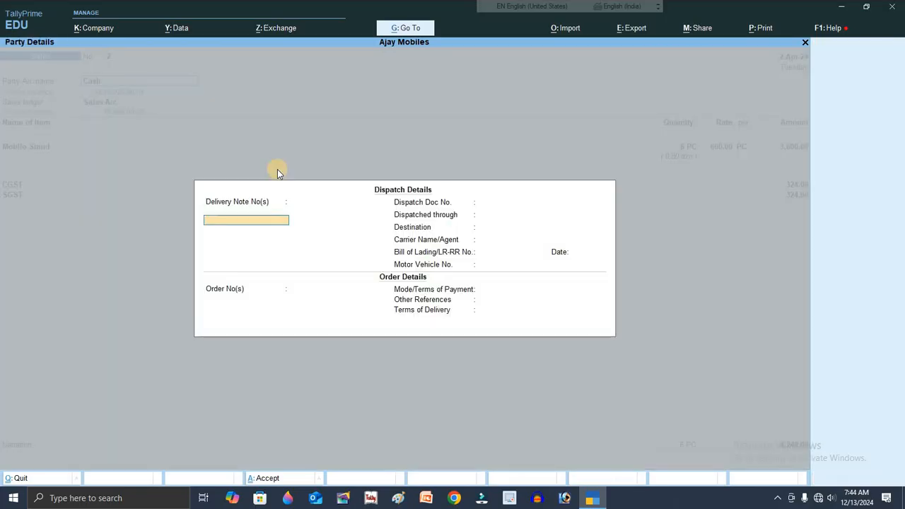
key("Return")
key("ctrl+a")
key("ctrl+a")
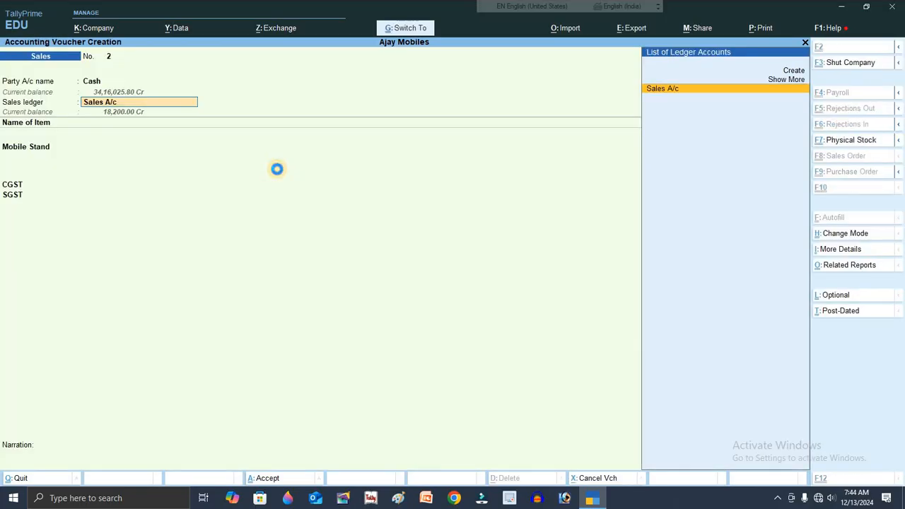
key("ctrl+a")
key("Escape")
key("Escape")
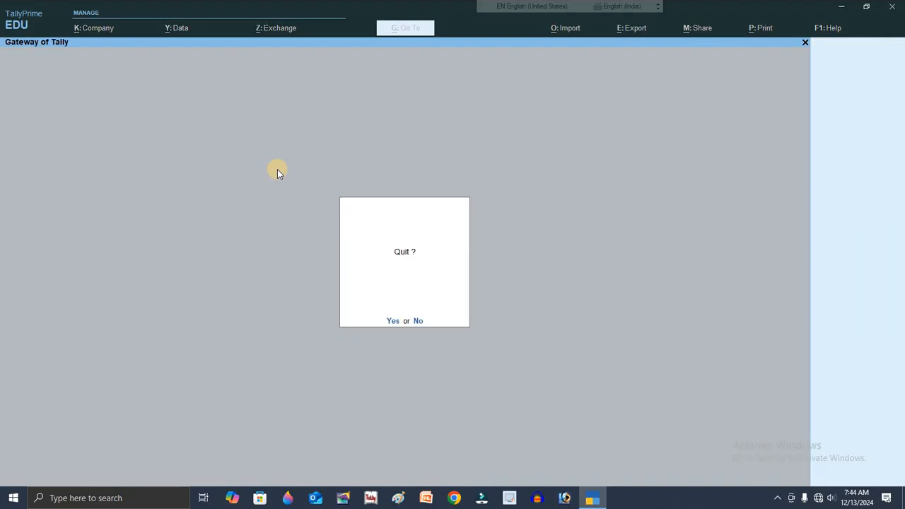
key("Escape")
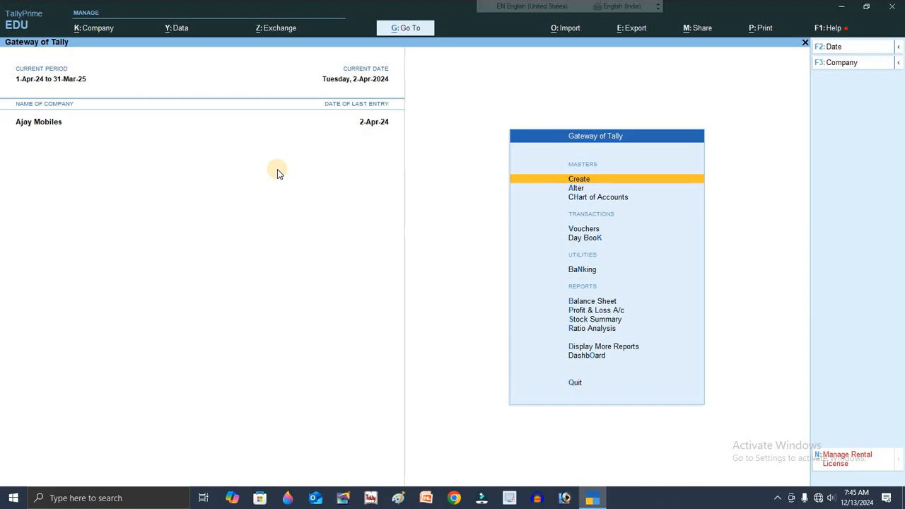
key("Return")
key("Down")
key("Down")
key("Down")
key("Down")
key("Down")
key("Down")
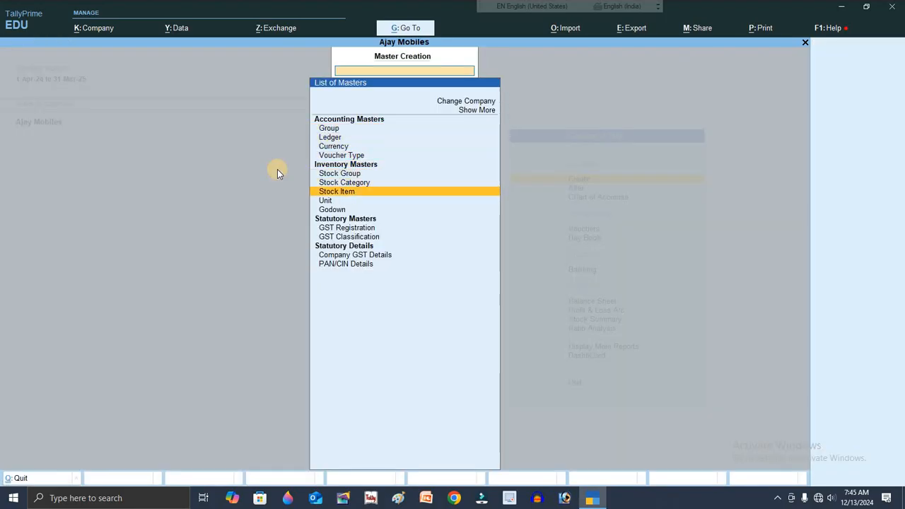
key("Return")
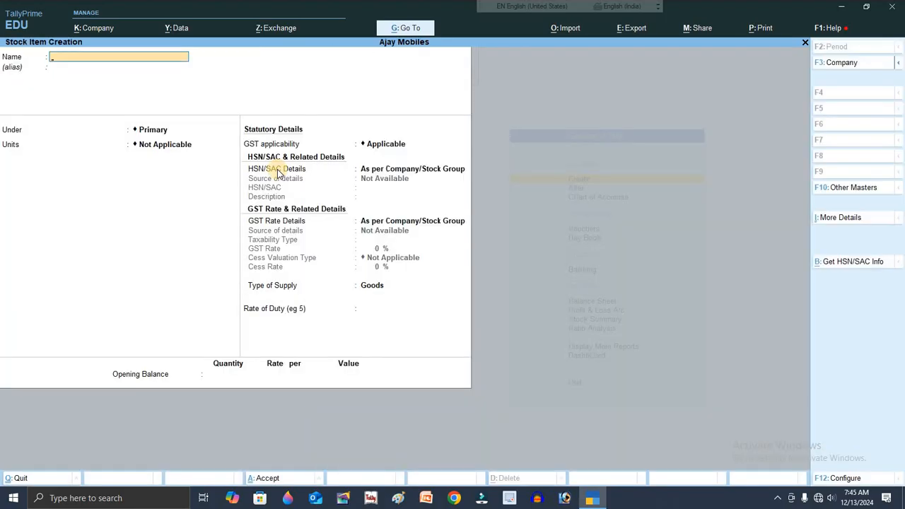
key("Escape")
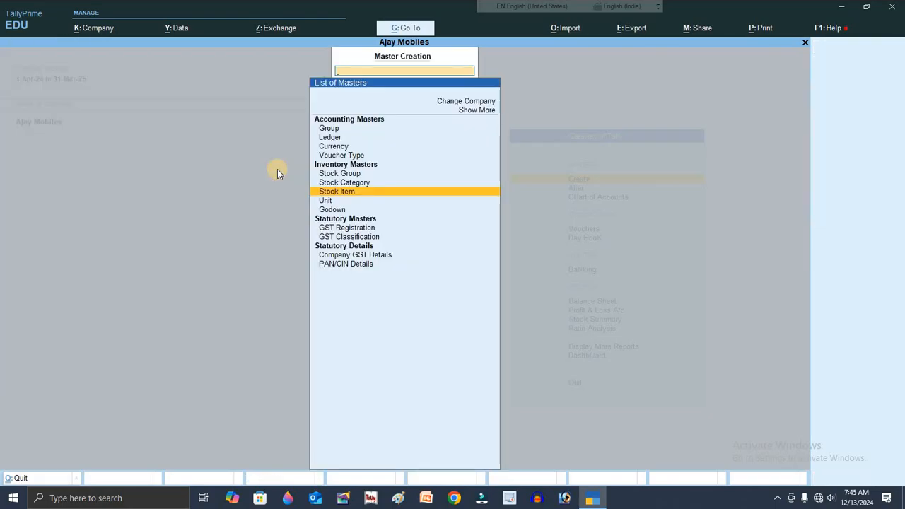
Review the Compound and Simple types in a new unit master, then leave without saving and return to the Gateway of Tally.
key("Down")
key("Return")
key("Down")
key("Return")
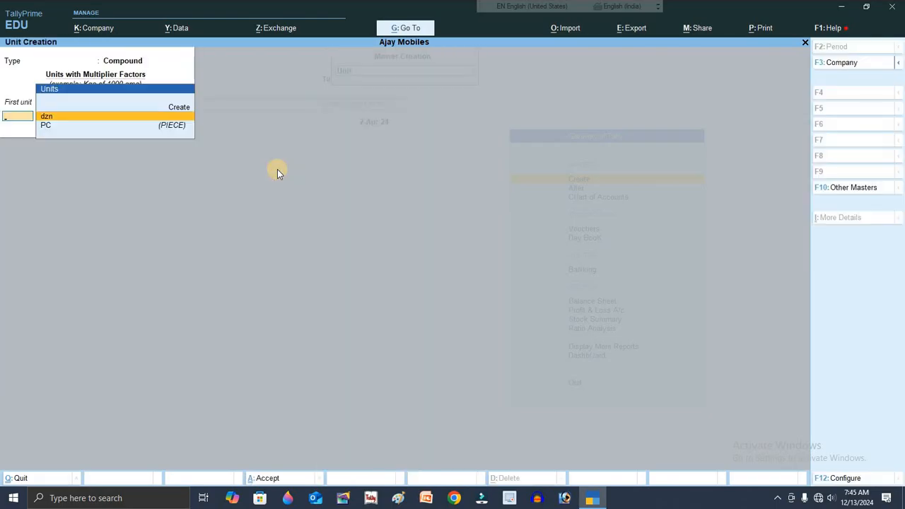
key("s")
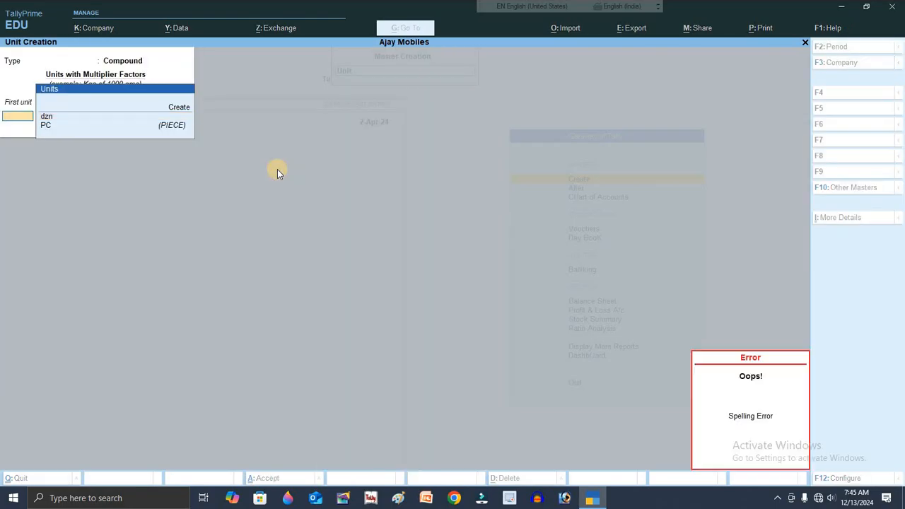
key("BackSpace")
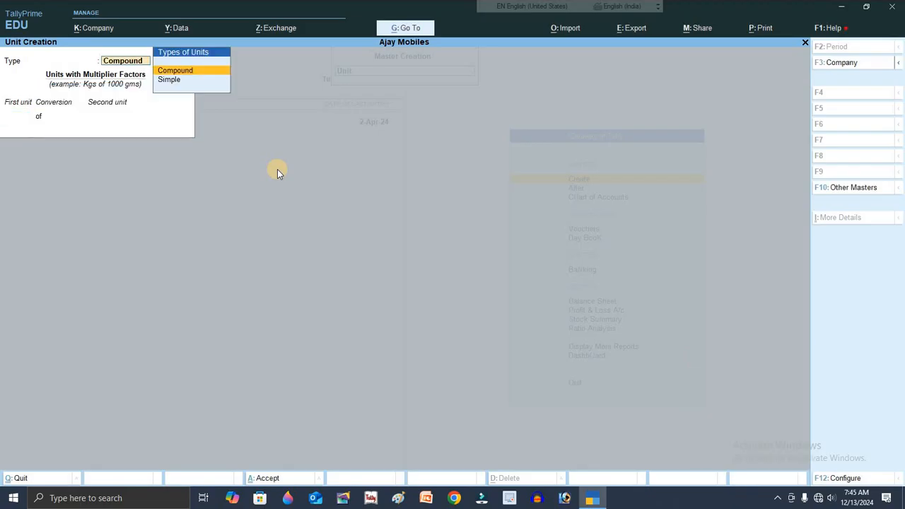
key("Down")
key("Return")
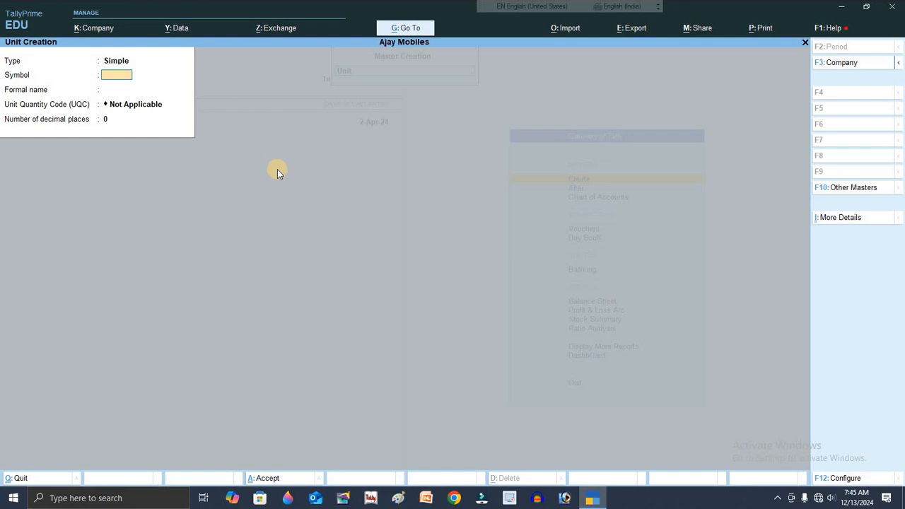
key("BackSpace")
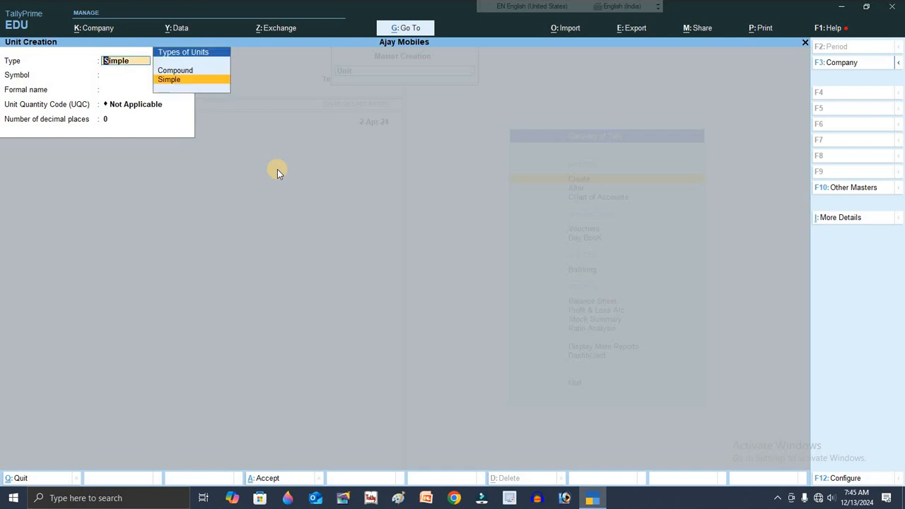
key("Escape")
key("Escape")
key("Escape")
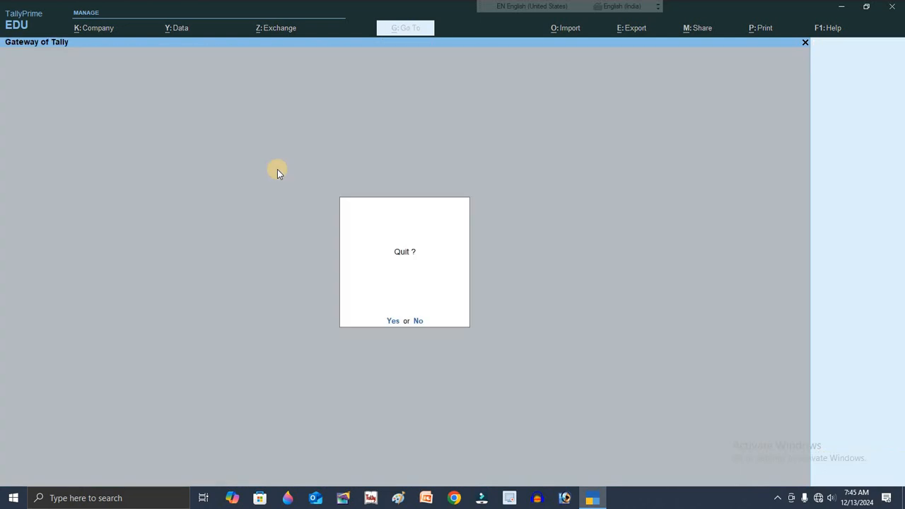
key("Escape")
Examine the configuration options for stock item creation, including Use Alternate Units, and return to the Gateway of Tally without creating an item.
key("Return")
key("Down")
key("Down")
key("Down")
key("Down")
key("Down")
key("Down")
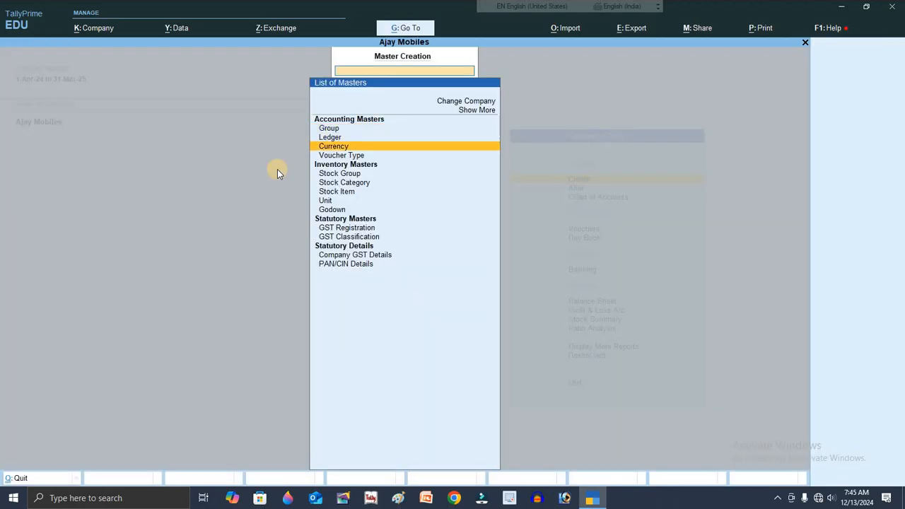
key("Return")
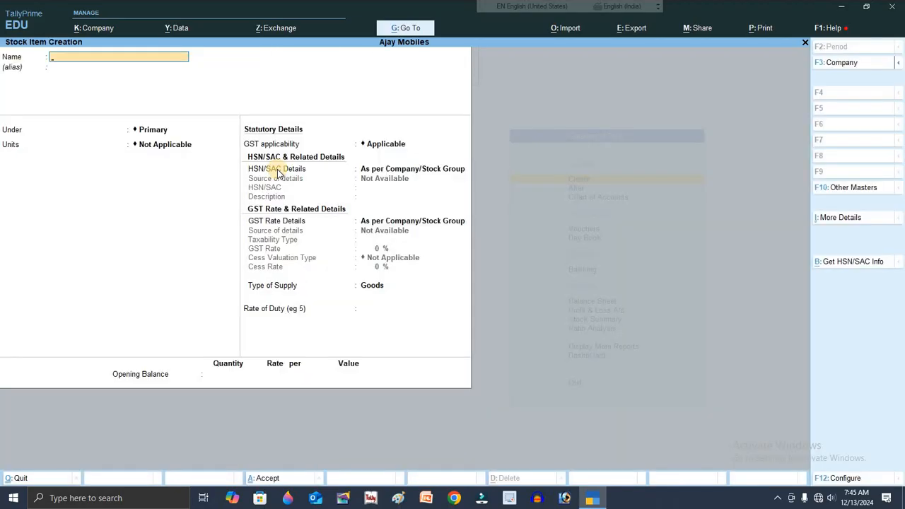
key("F12")
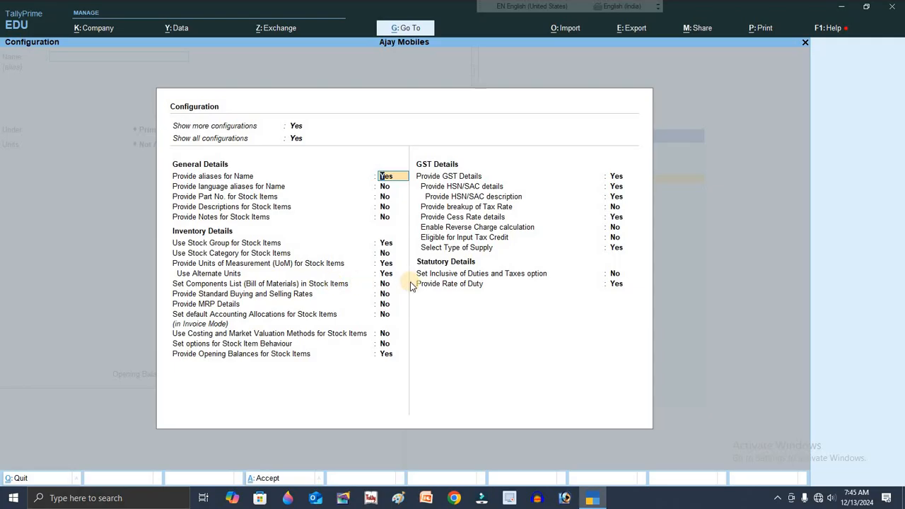
key("Escape")
key("Escape")
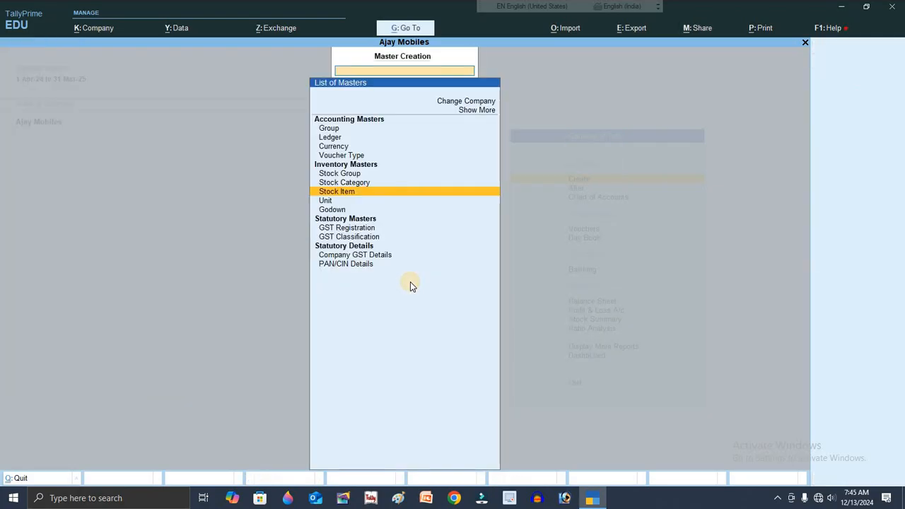
key("Escape")
key("Escape")
key("Escape")
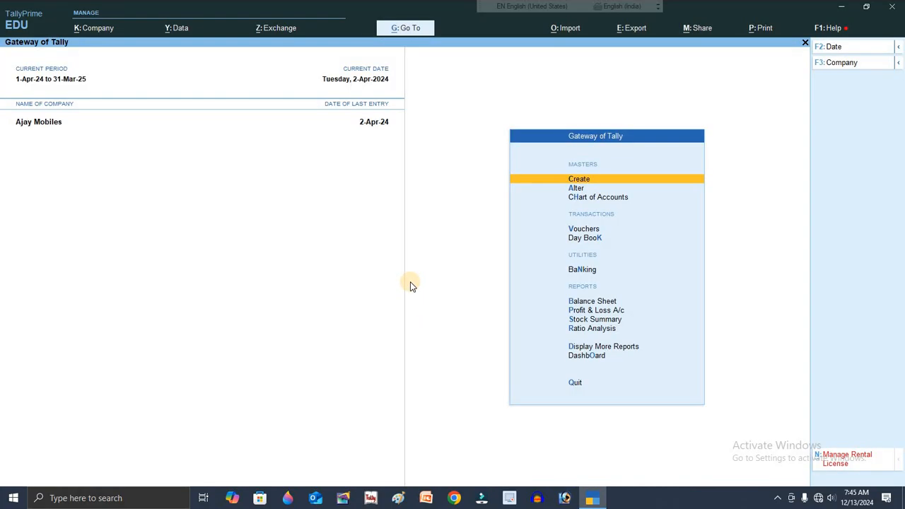